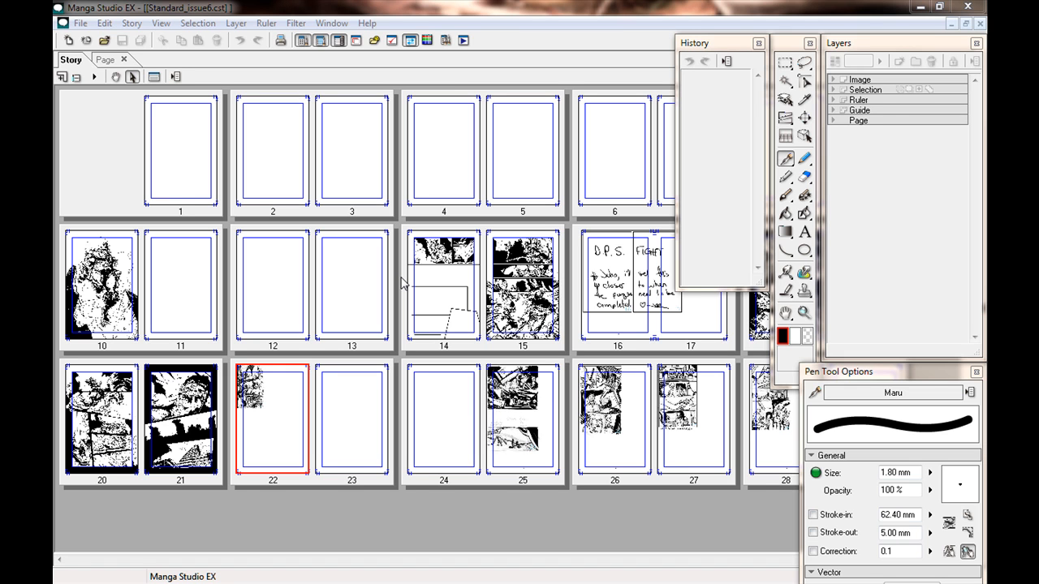
Open page 22 from the story overview for editing
key(Tab)
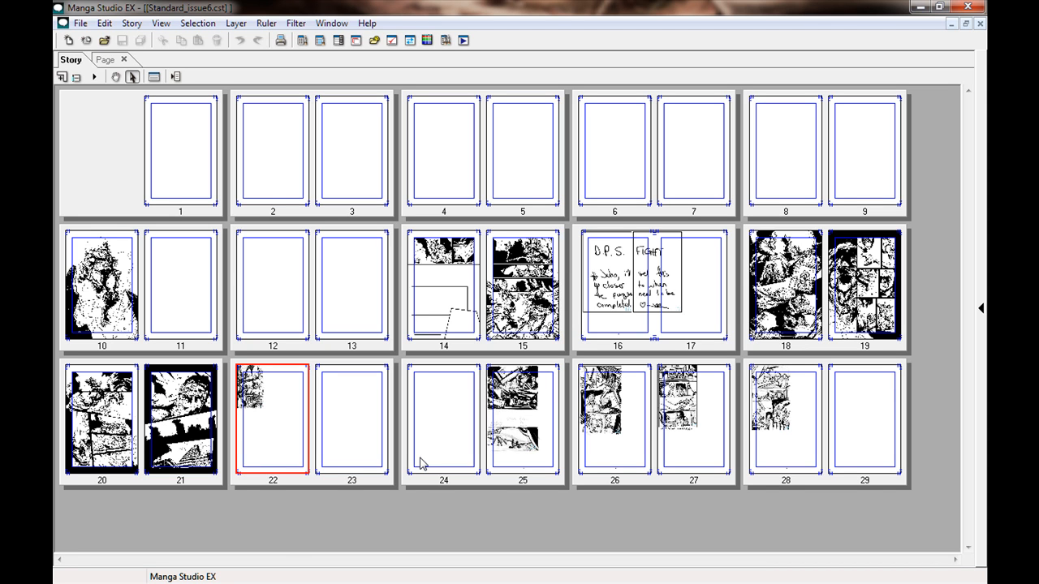
double_click(249, 461)
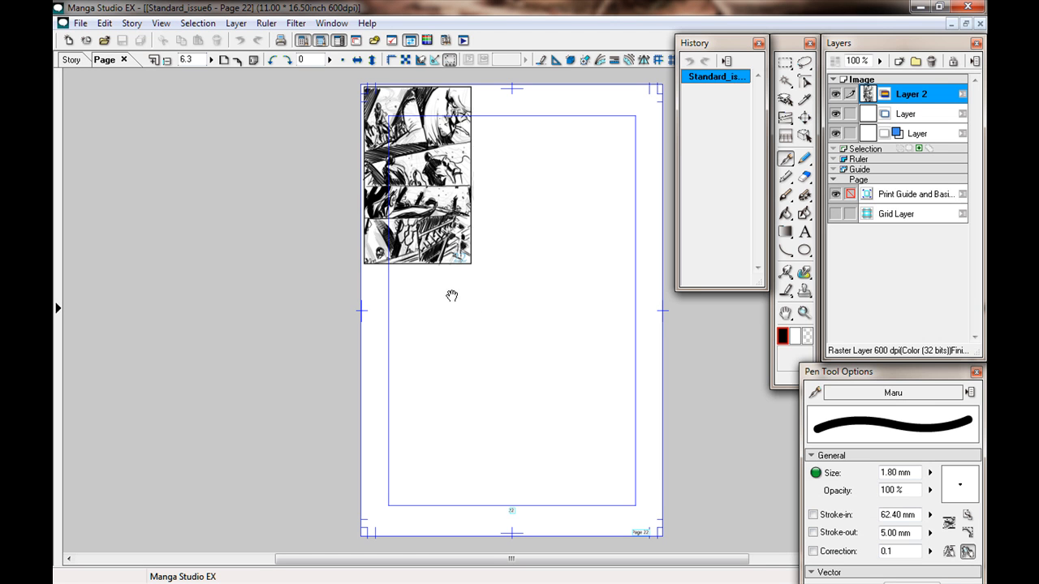
Examine the small rough panel layout on page 22, both up close and against the whole page
drag(448, 308, 445, 354)
key(ctrl+plus)
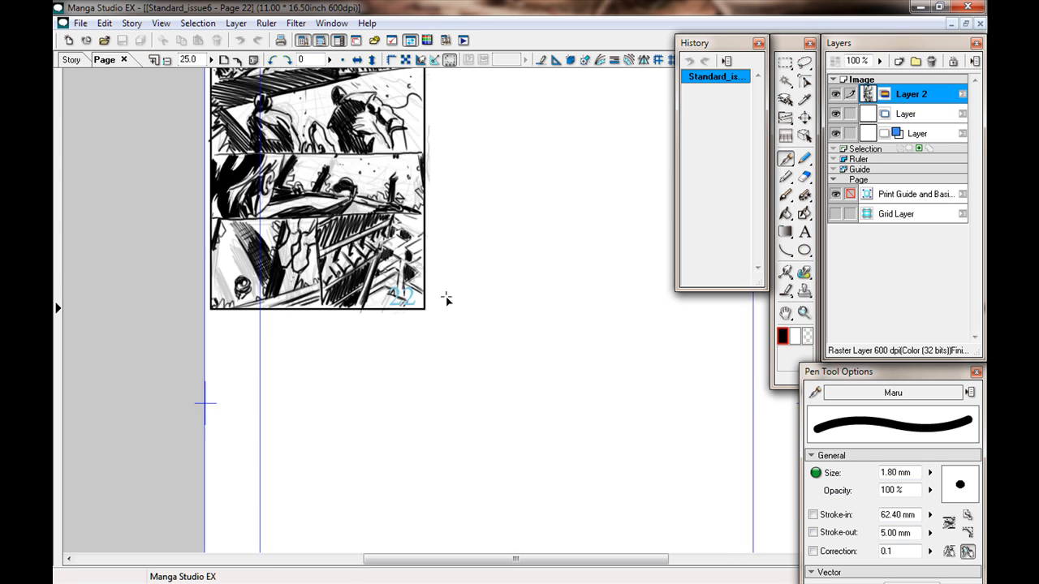
key(ctrl+plus)
drag(263, 317, 560, 583)
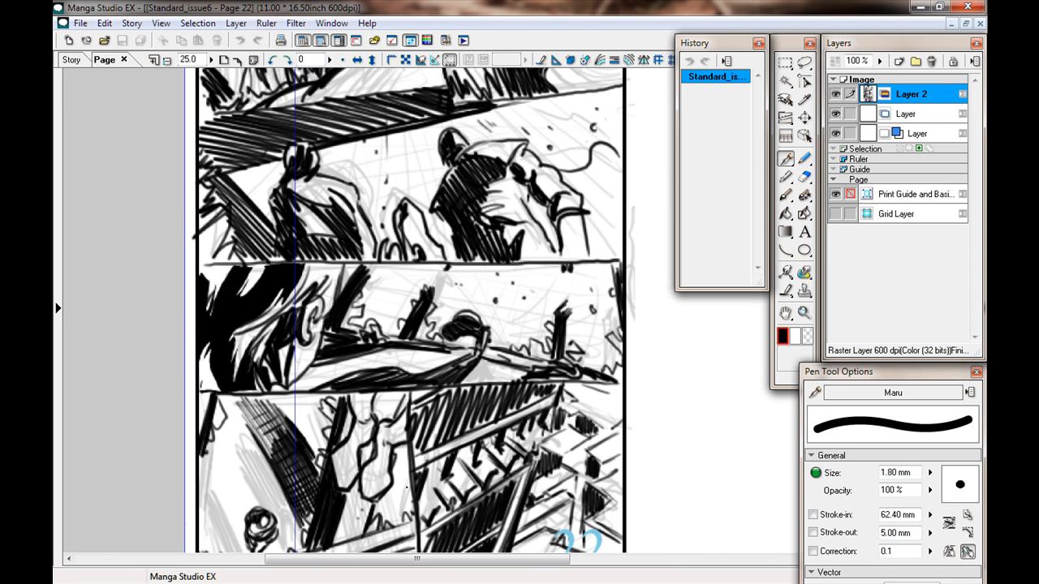
drag(288, 291, 312, 381)
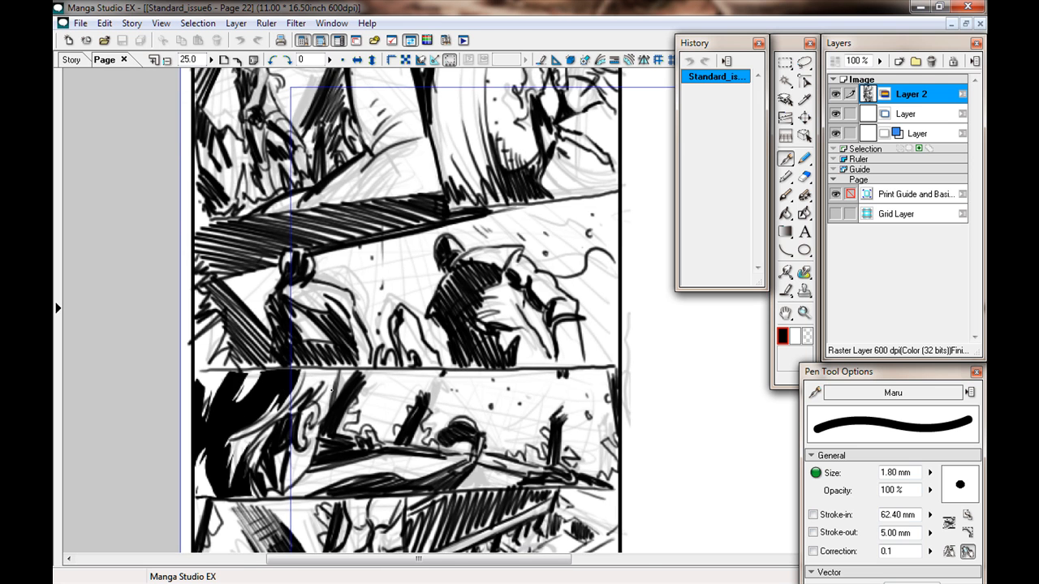
key(ctrl+minus)
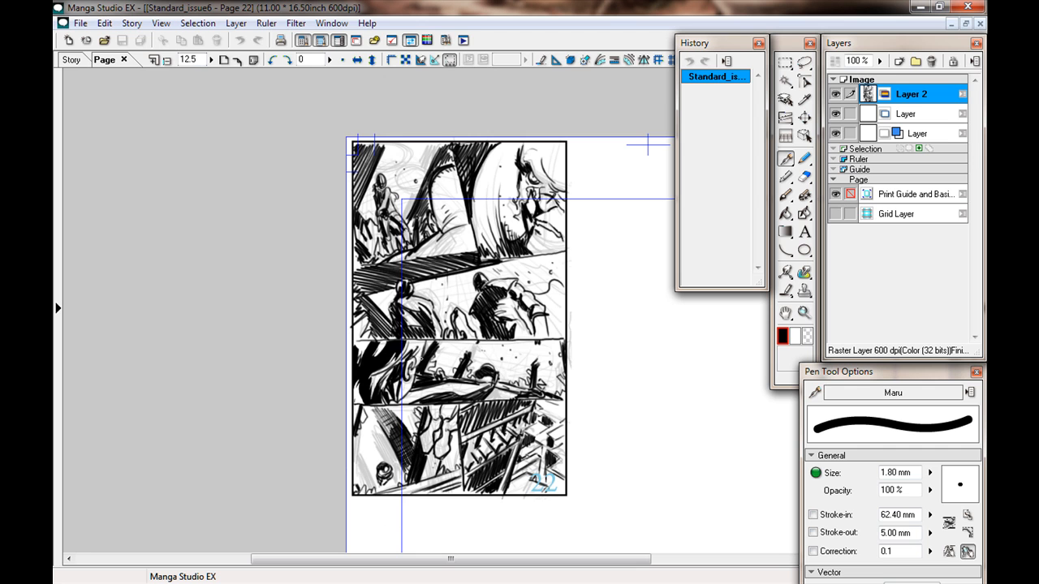
drag(493, 389, 370, 294)
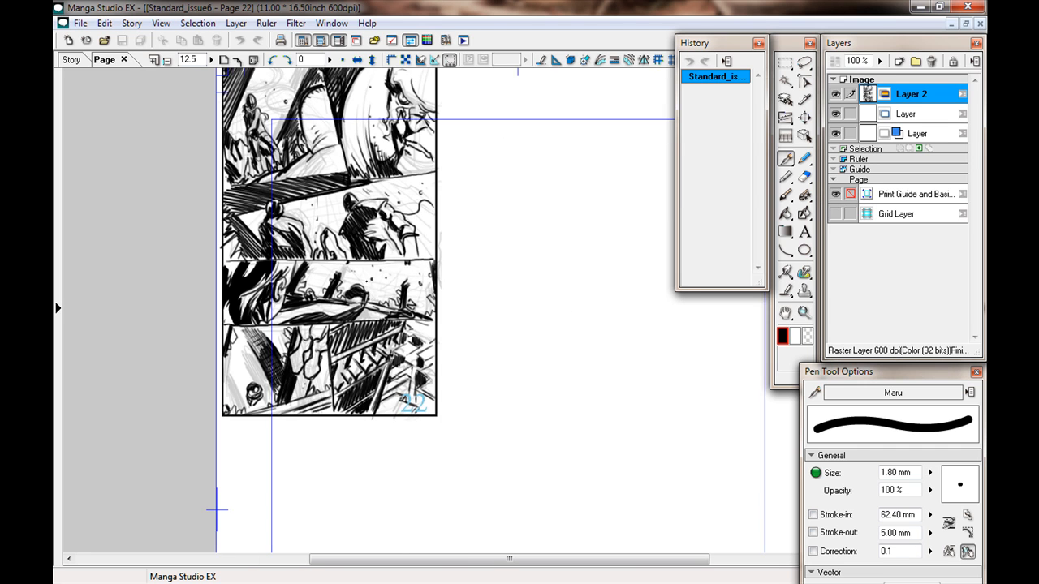
key(ctrl+minus)
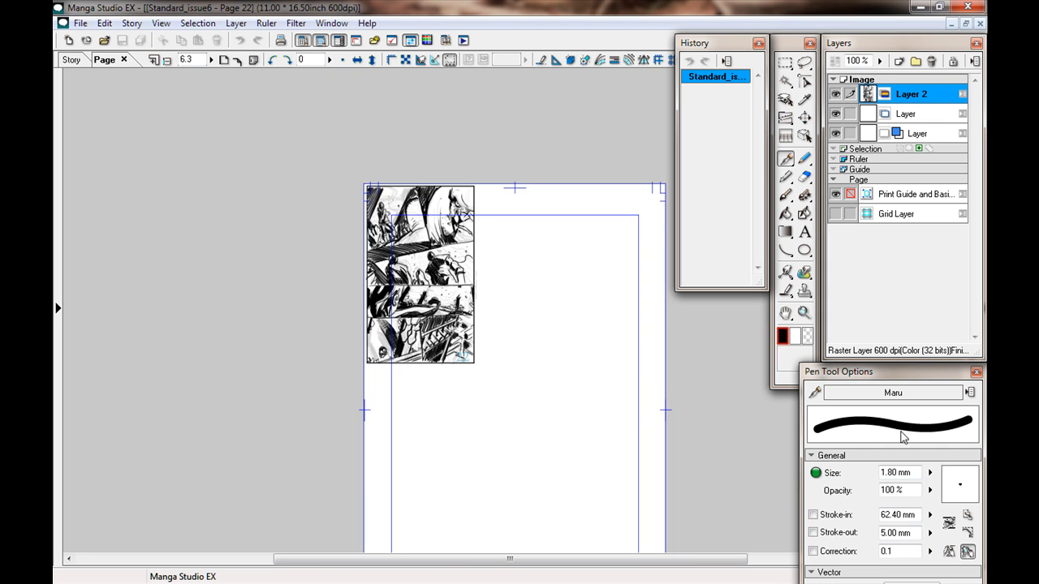
Create a layer folder above Layer 2 and name it Rough
click(915, 62)
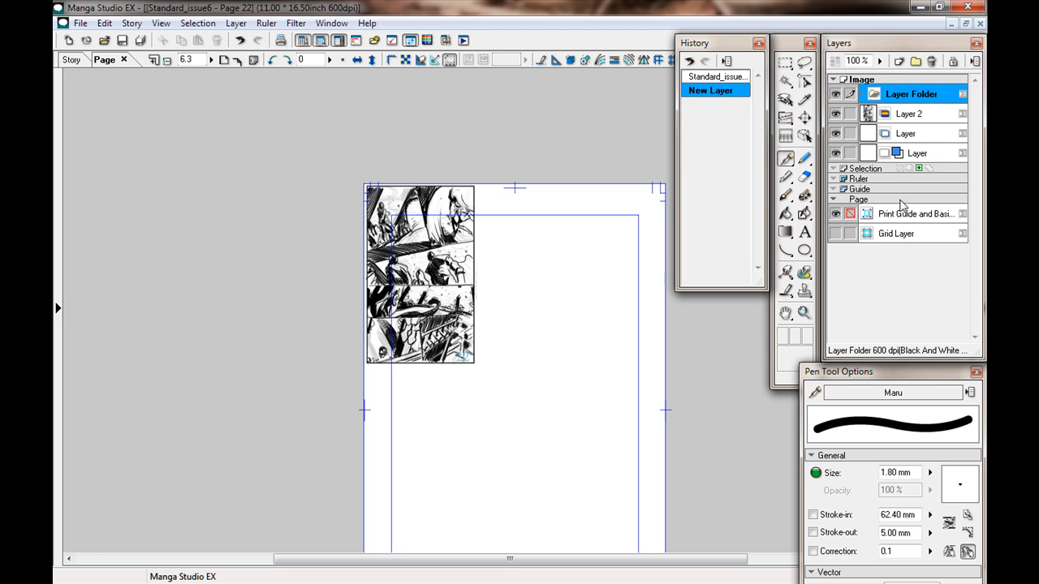
click(908, 98)
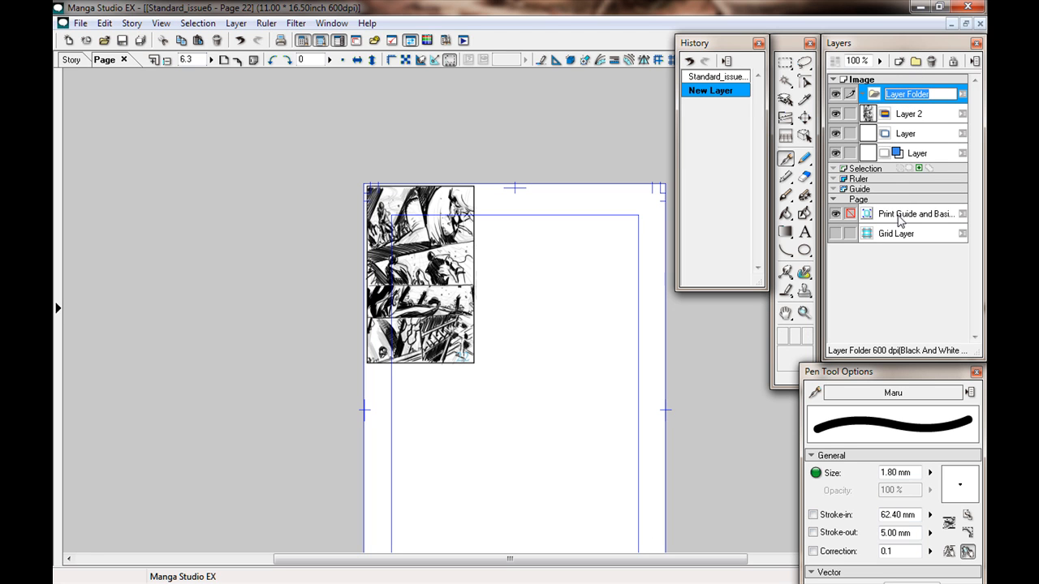
text(Rough)
key(Return)
Create another layer folder, place it outside the Rough folder just below Layer 2, and name it p1
click(916, 62)
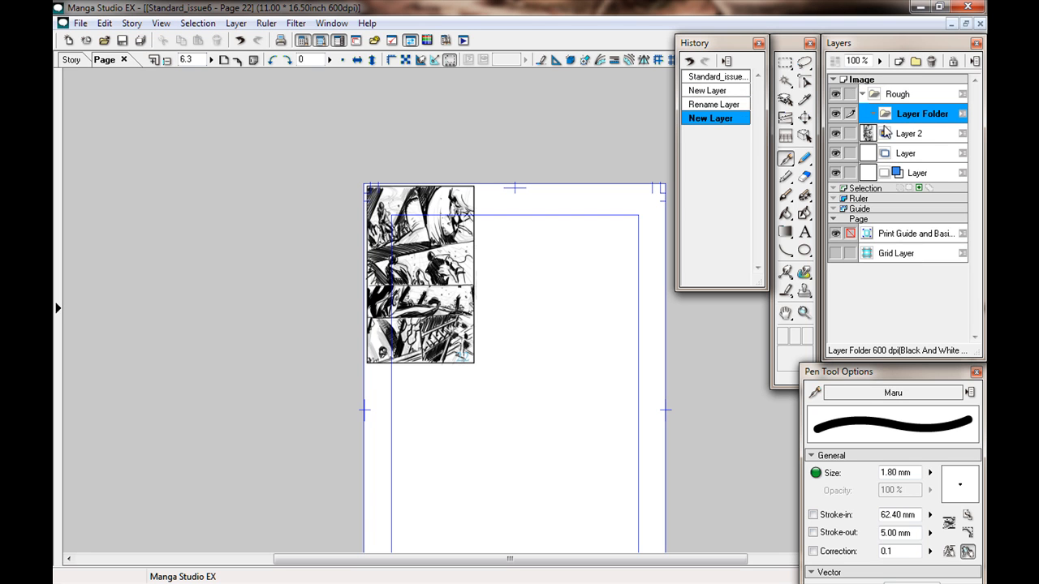
drag(911, 116, 906, 138)
double_click(906, 135)
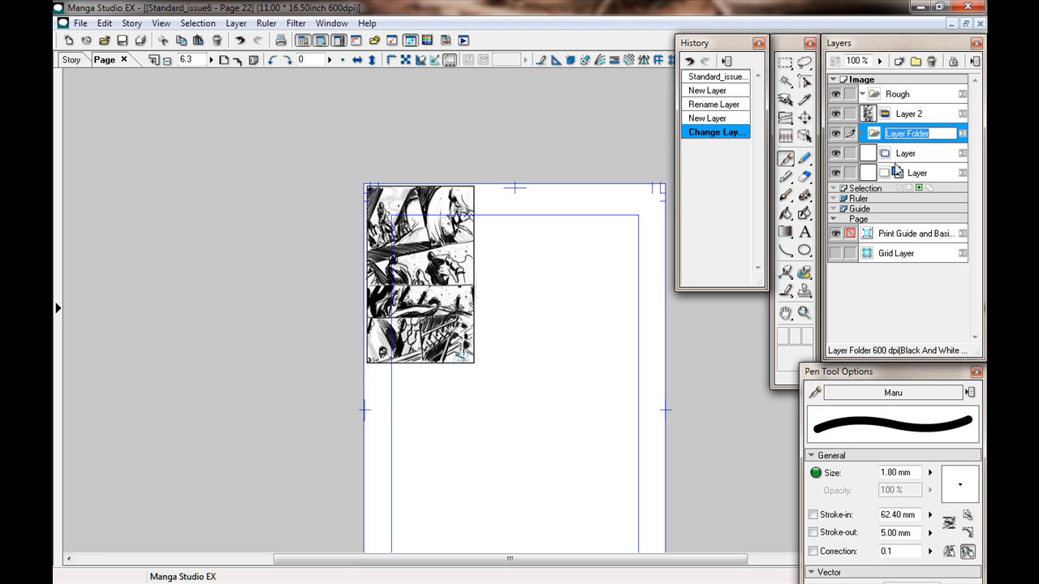
text(p1)
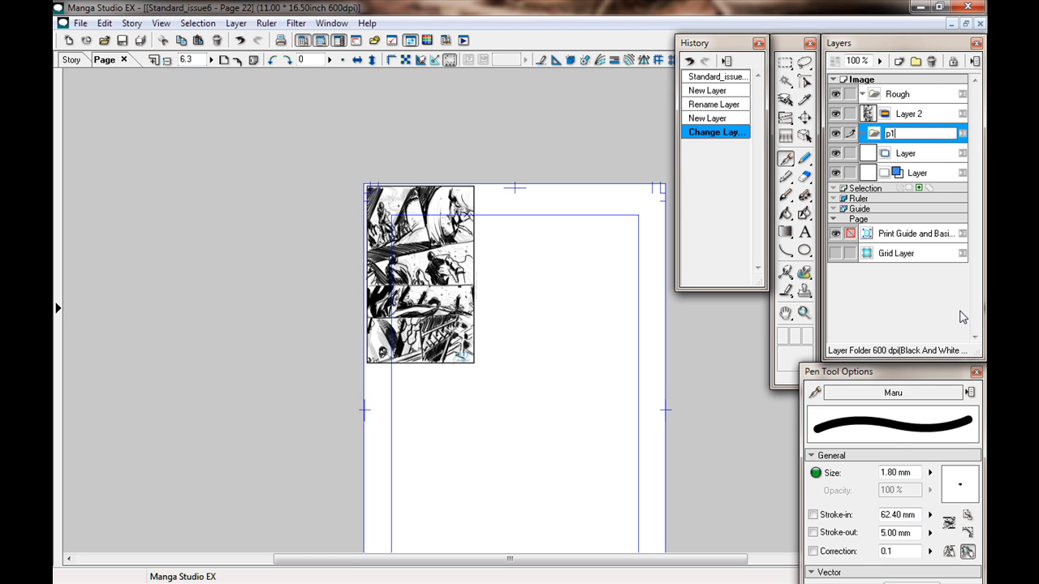
key(Return)
Add a layer folder named p2 directly beneath the p1 folder
click(909, 154)
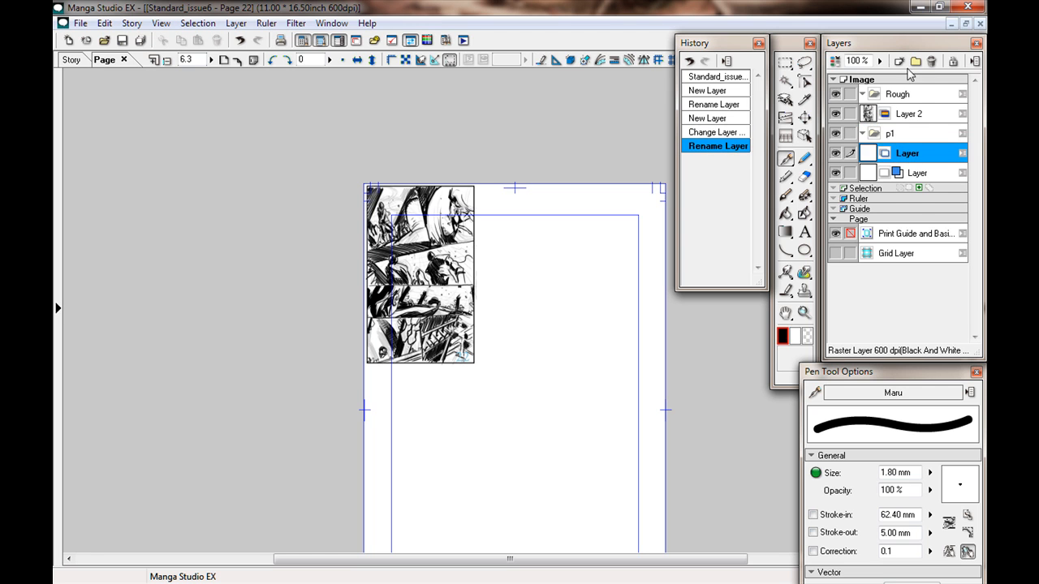
click(914, 61)
double_click(896, 155)
text(p2)
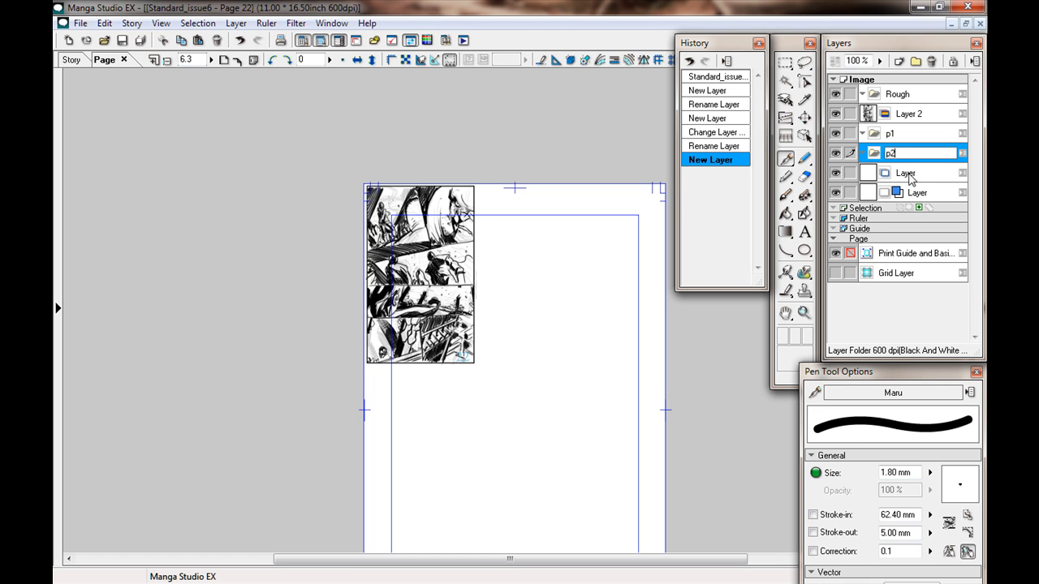
key(Return)
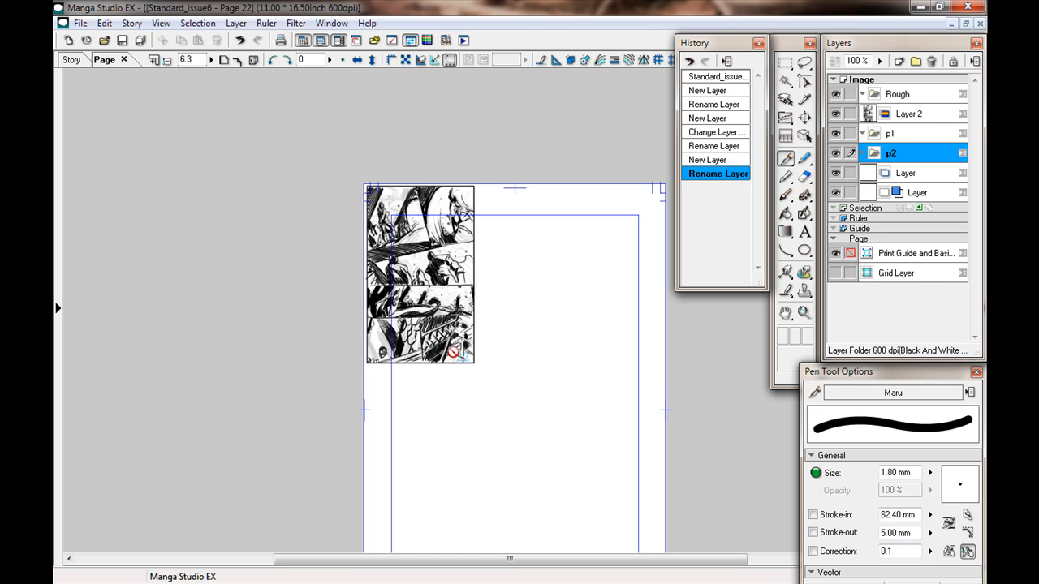
Create a layer folder, move it out to sit just below the p2 folder, and name it p3
click(915, 61)
drag(905, 188, 895, 163)
double_click(896, 175)
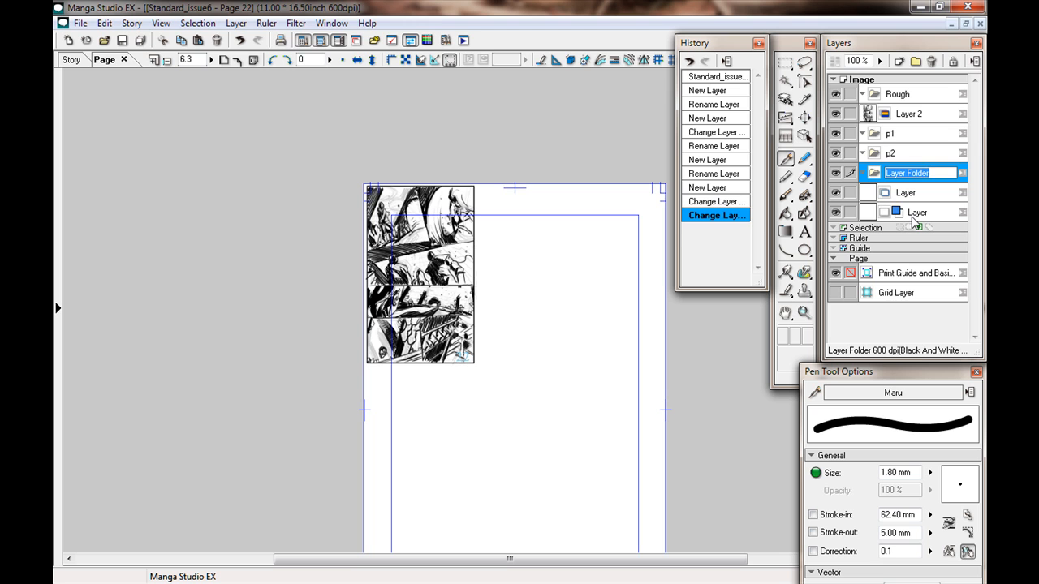
text(p3)
key(Return)
Add a layer folder named p4 directly beneath the p3 folder
click(904, 197)
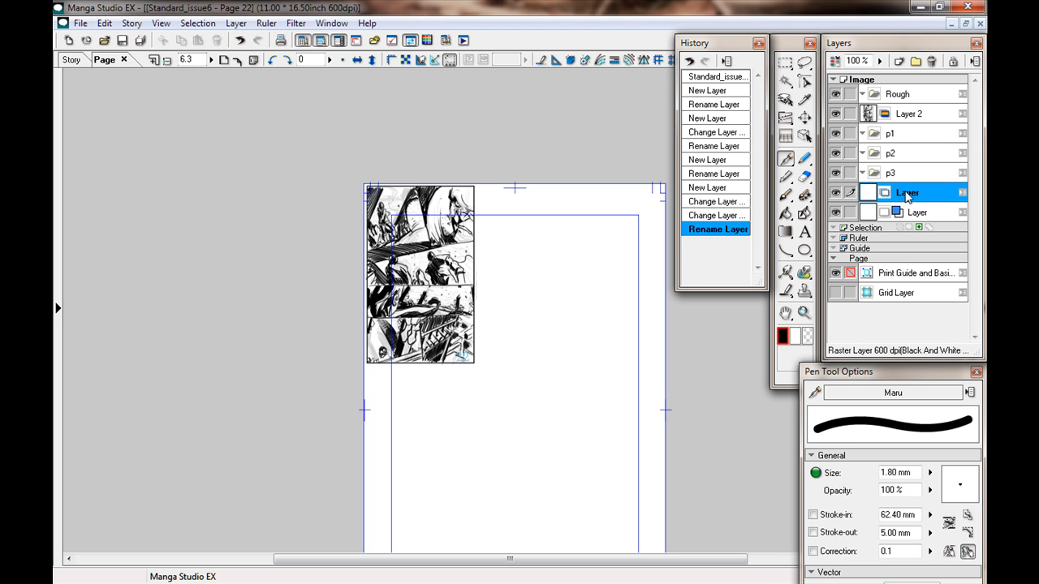
click(915, 61)
double_click(888, 193)
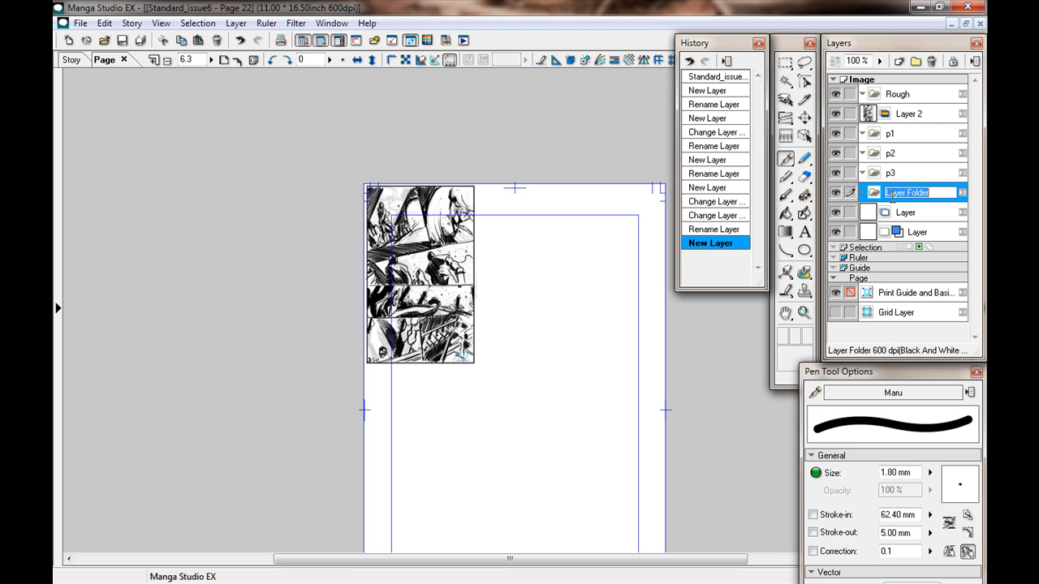
text(p4)
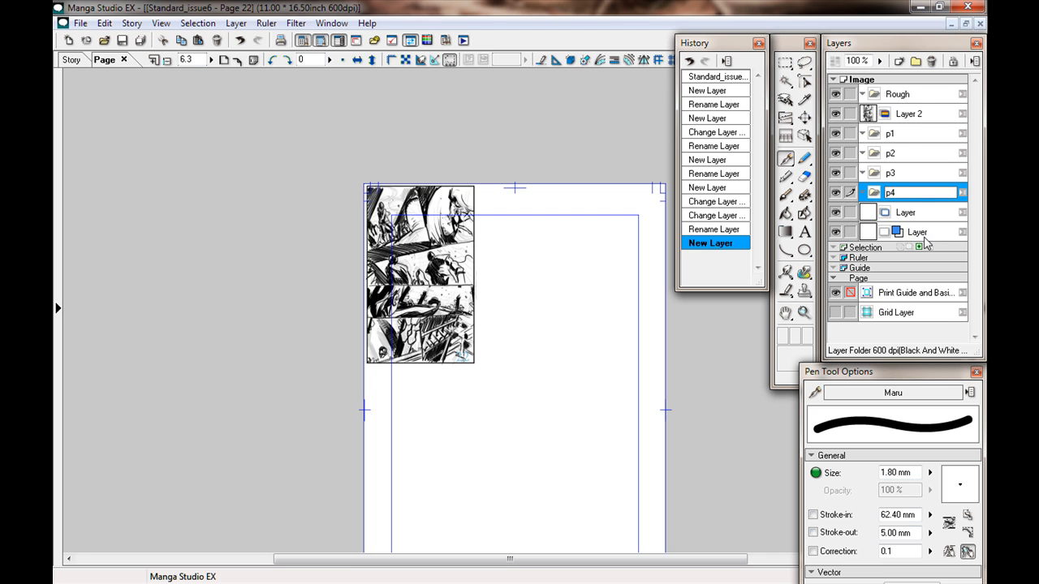
Add a layer folder named p5 directly beneath the p4 folder
click(913, 212)
click(915, 60)
double_click(897, 212)
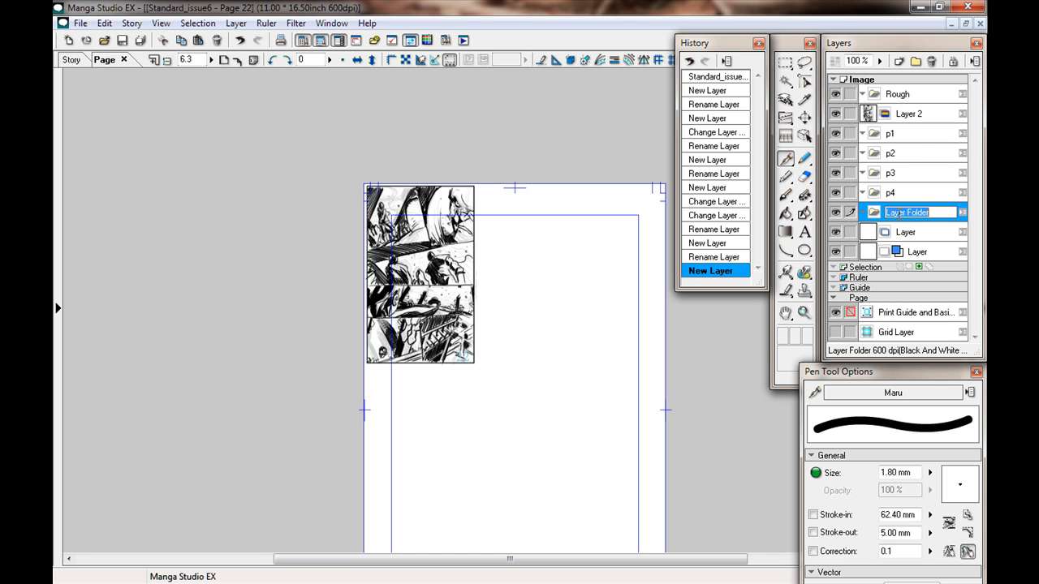
text(p5)
key(Return)
Add a layer folder named p6 directly beneath the p5 folder, keeping the existing layers
click(900, 233)
click(931, 61)
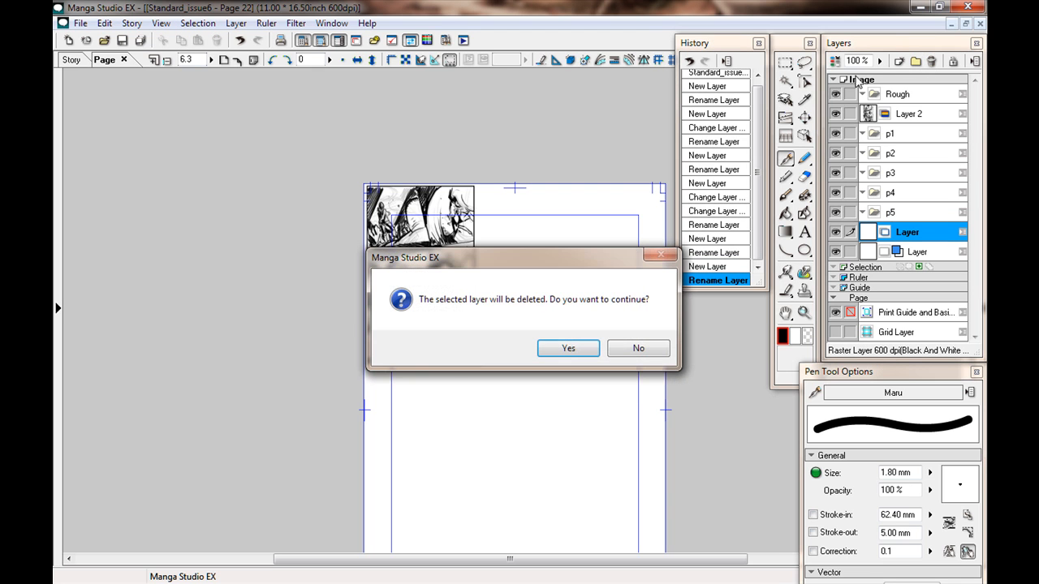
click(641, 354)
click(916, 62)
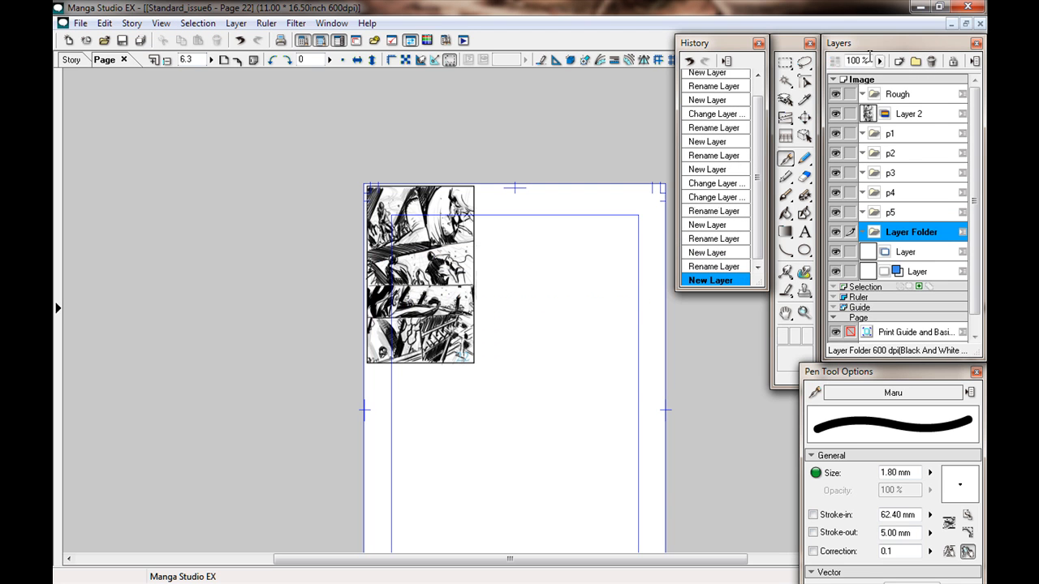
double_click(890, 233)
text(p6)
key(Return)
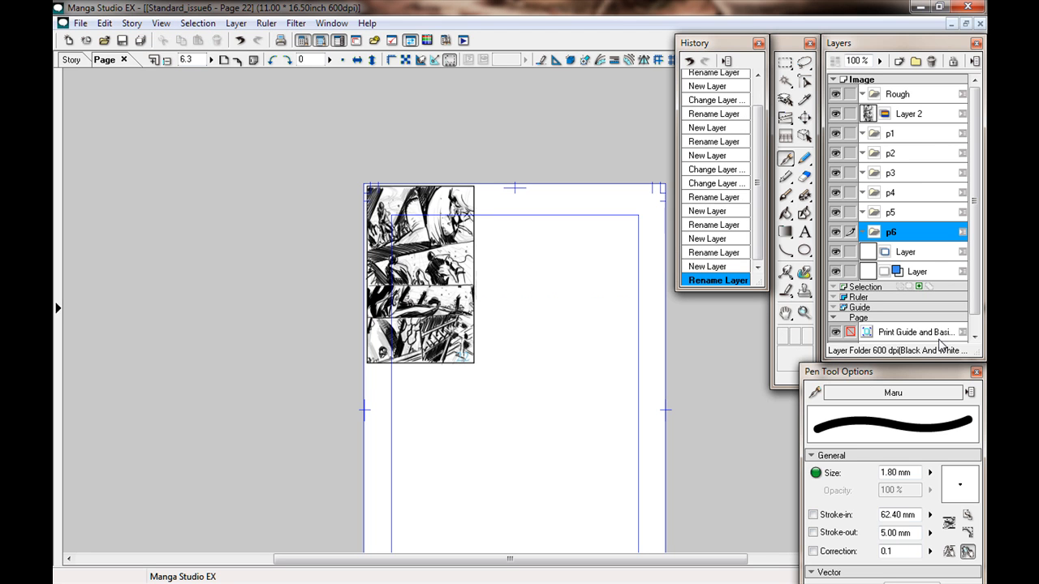
Move the folders p1 through p6 together above the Rough folder in the layer stack
shift+click(890, 132)
drag(904, 135, 905, 88)
click(899, 213)
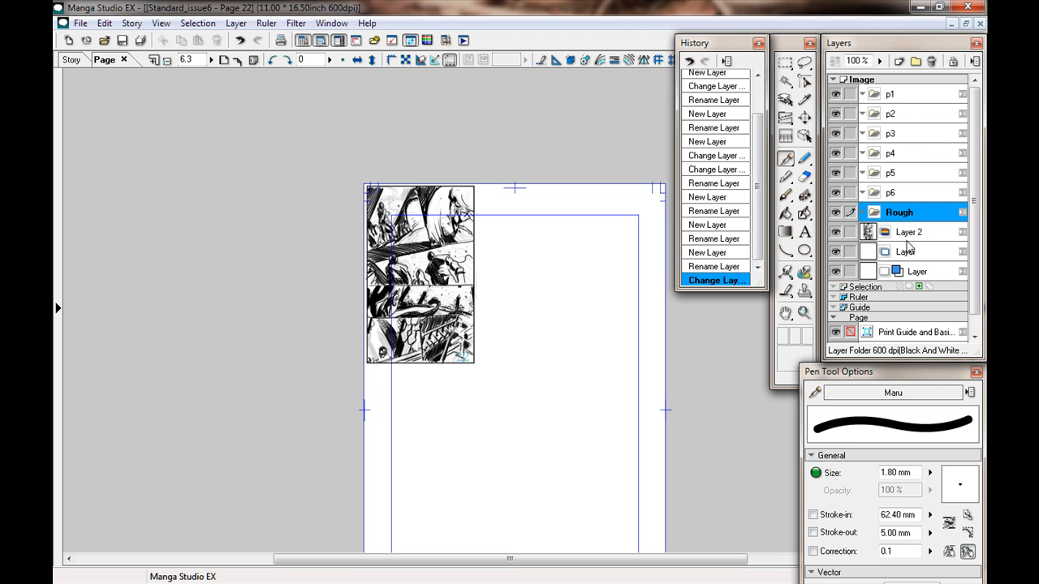
Move Layer 2 and the two blank layers beneath it into the Rough folder
click(905, 239)
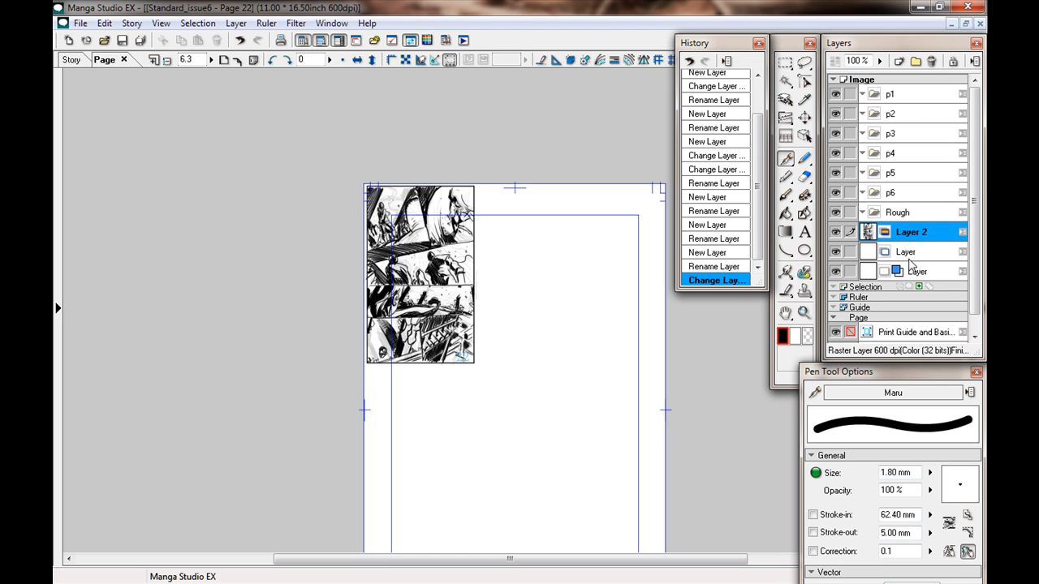
click(906, 253)
mouse_move(896, 270)
mouse_down()
mouse_move(914, 275)
mouse_move(901, 278)
mouse_up()
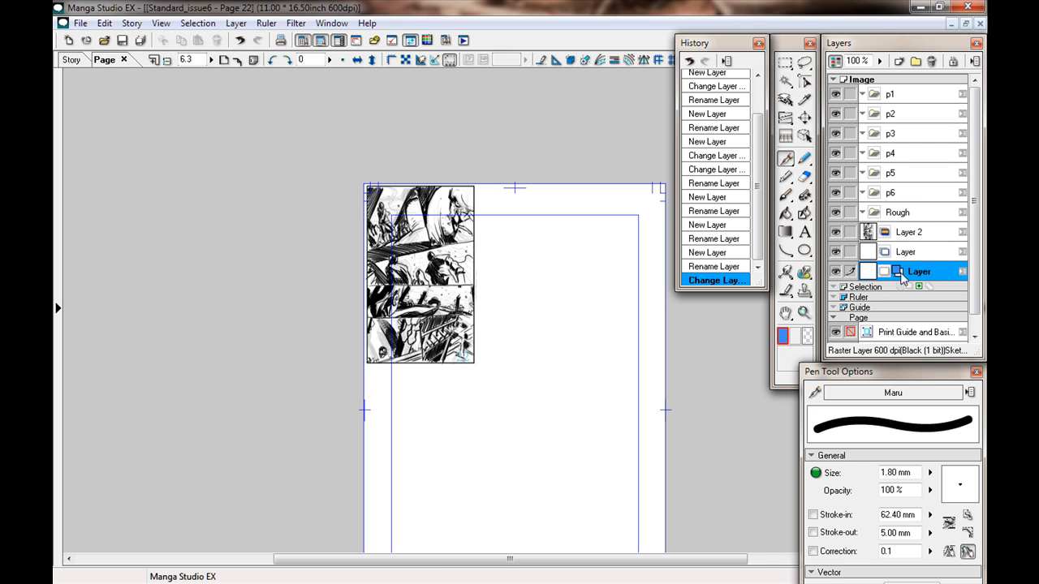
click(914, 250)
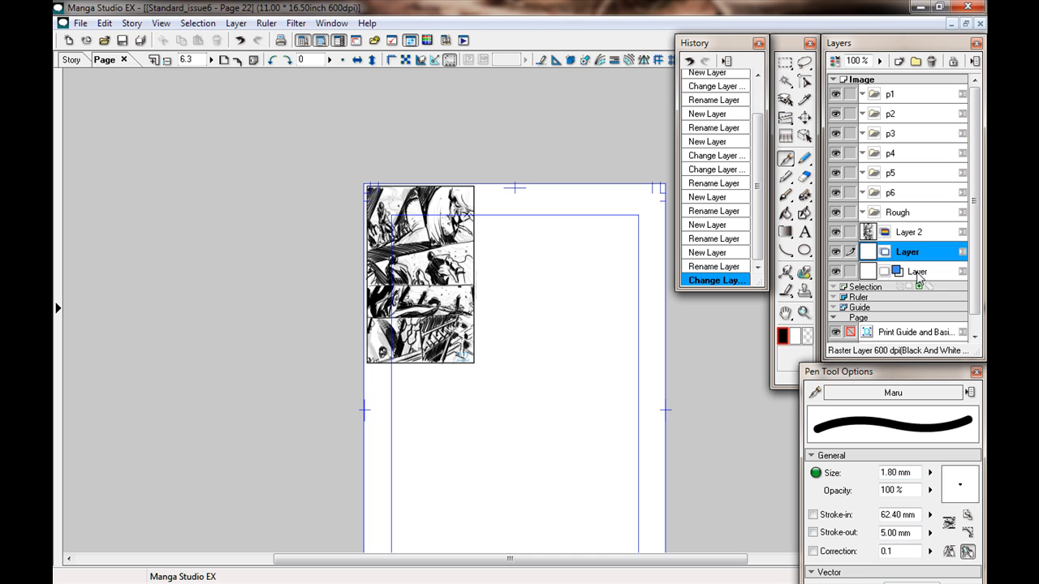
click(909, 233)
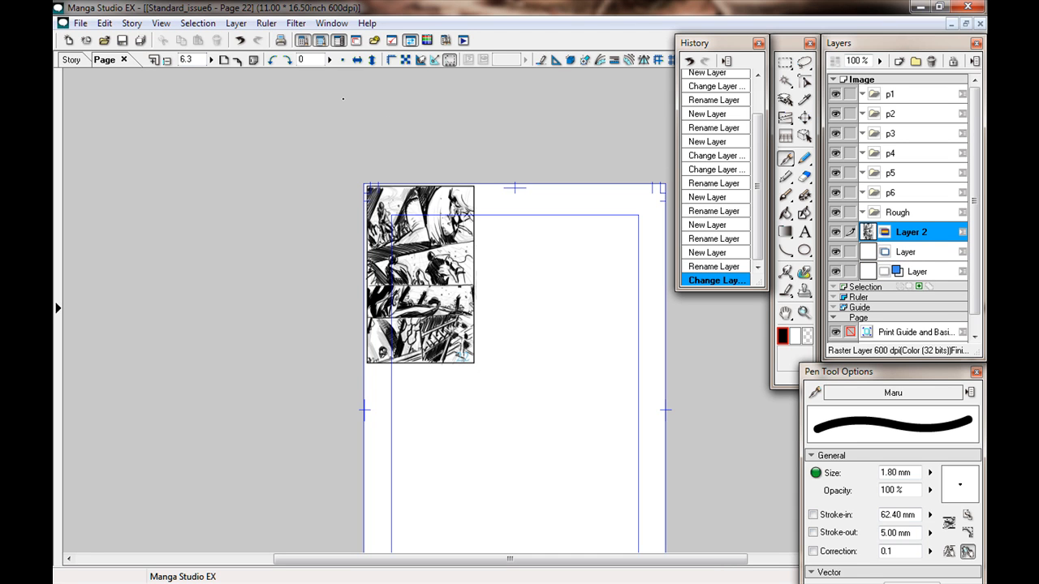
shift+click(910, 272)
drag(896, 232, 900, 212)
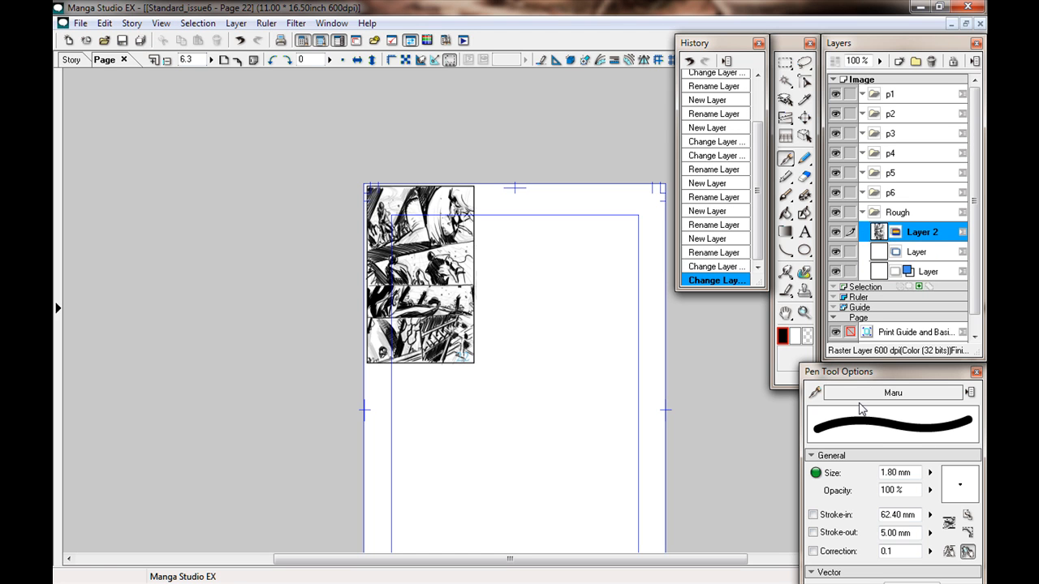
Start transforming the rough layout on Layer 2 and enlarge it to about 196% with its aspect ratio kept
drag(430, 338, 370, 246)
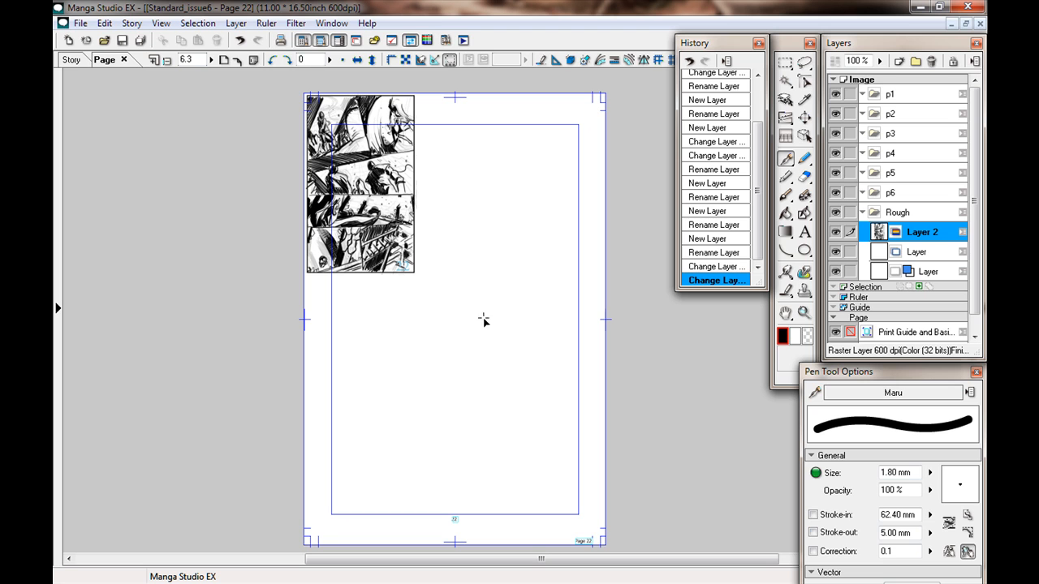
key(ctrl+t)
drag(378, 338, 377, 327)
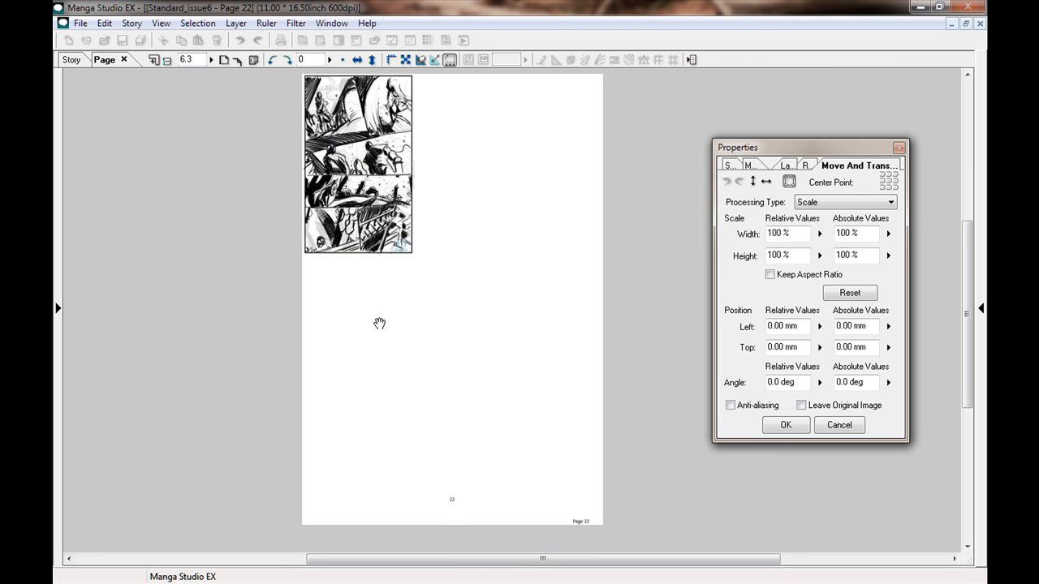
click(769, 275)
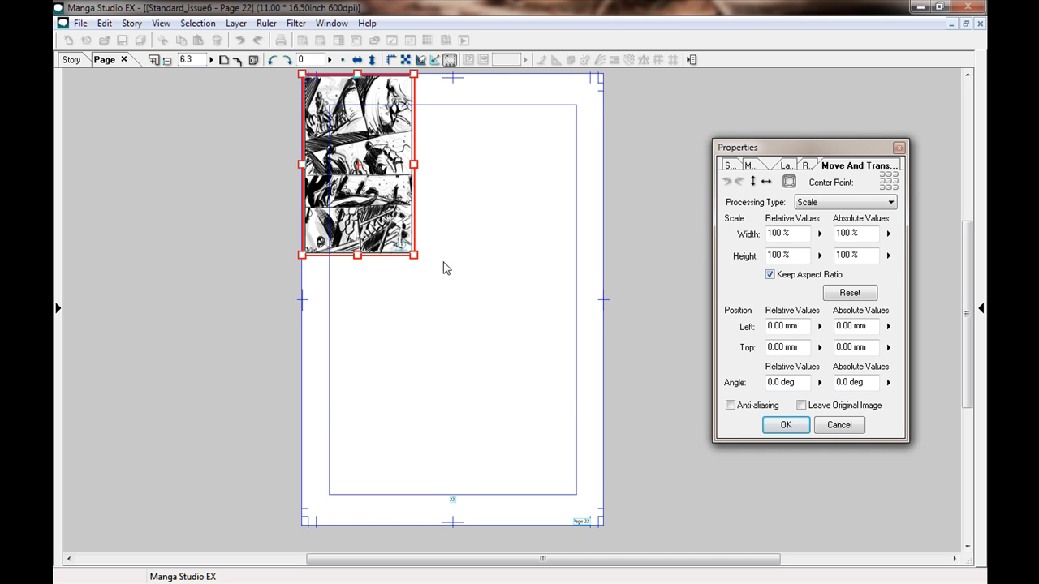
drag(414, 255, 538, 405)
drag(513, 391, 522, 427)
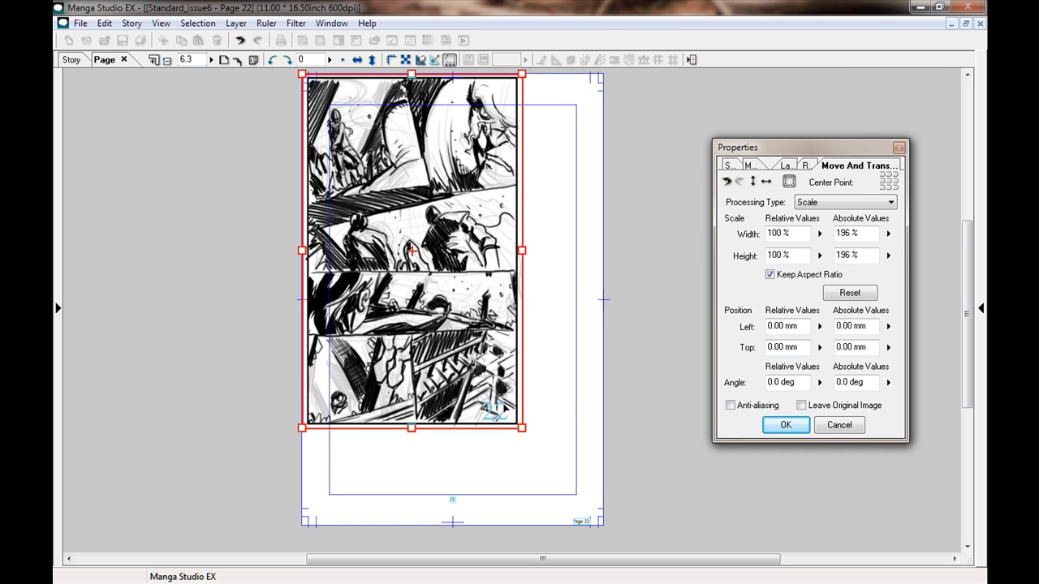
Fit the rough layout to the page's inner frame without keeping aspect ratio, at about 224% width and 220% height, positioned about 25.06 mm left and 27.77 mm top
drag(460, 349, 520, 420)
drag(359, 145, 323, 87)
drag(527, 369, 528, 371)
click(770, 275)
drag(324, 90, 329, 105)
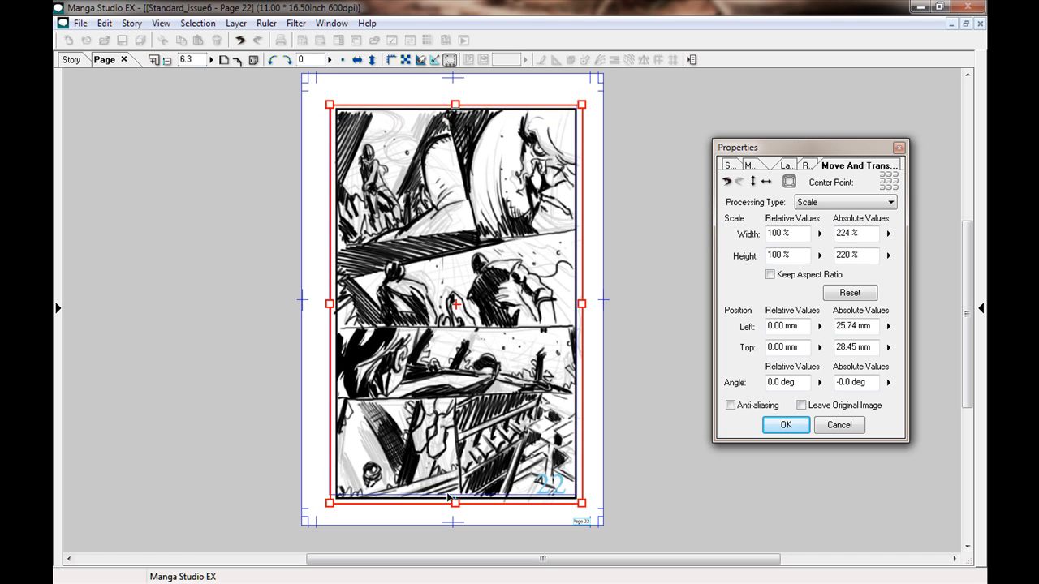
drag(456, 503, 455, 504)
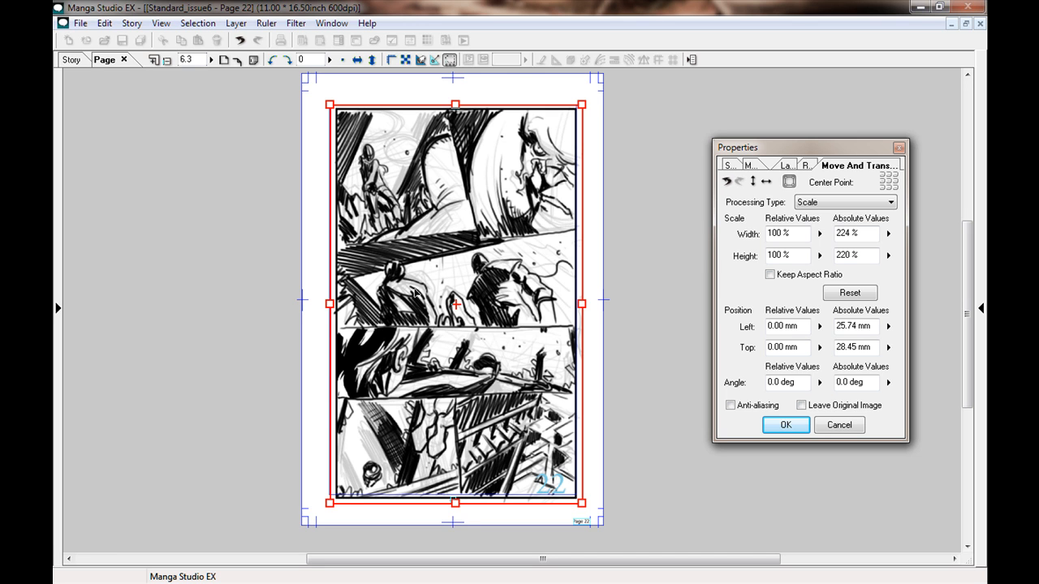
drag(415, 292, 414, 290)
Try stretching the rough layout freely from its upper corner and lower edge, undoing each distortion
drag(329, 104, 132, 187)
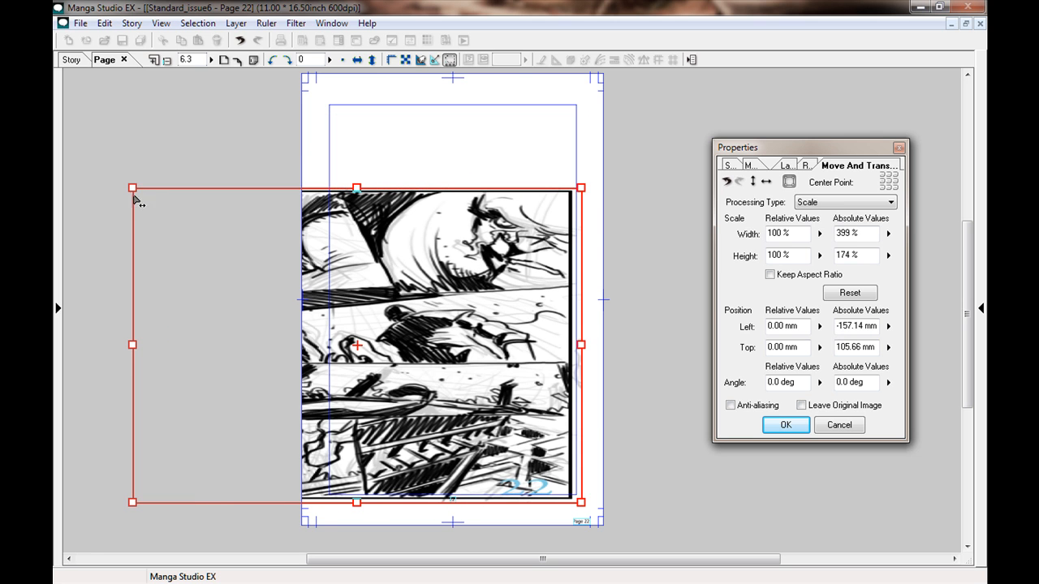
key(ctrl+z)
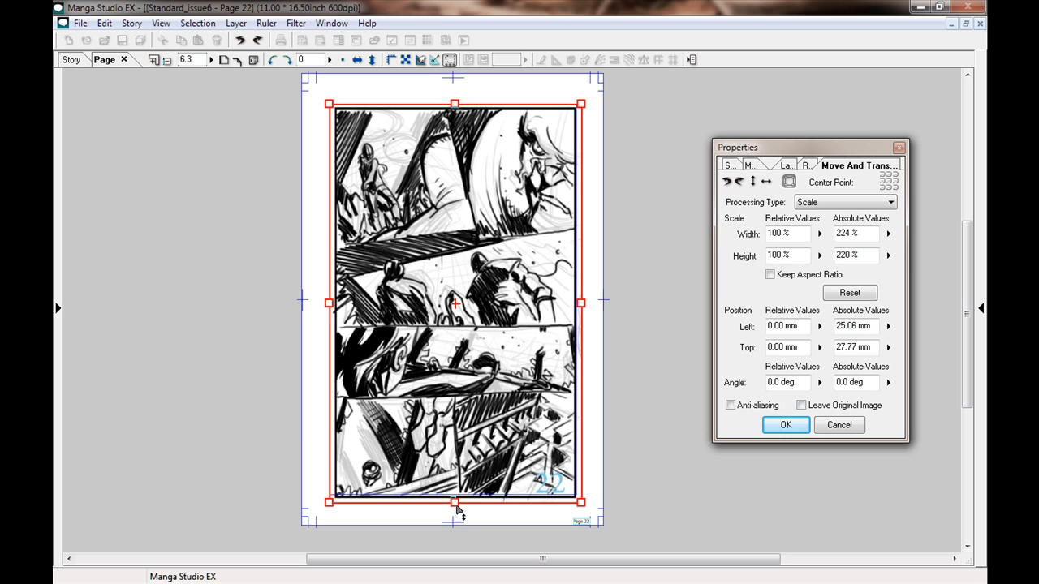
drag(456, 529, 456, 550)
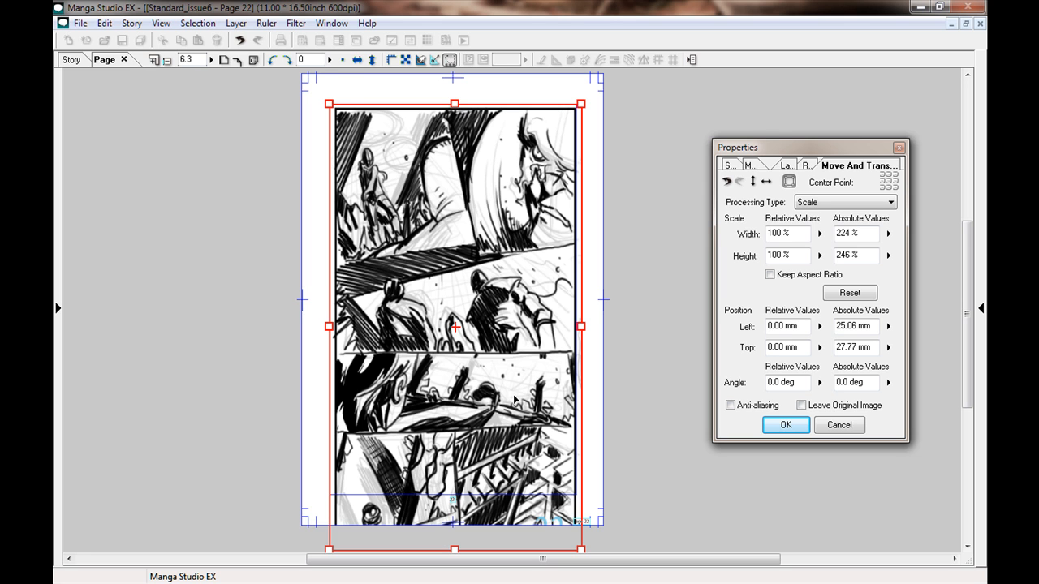
key(ctrl+z)
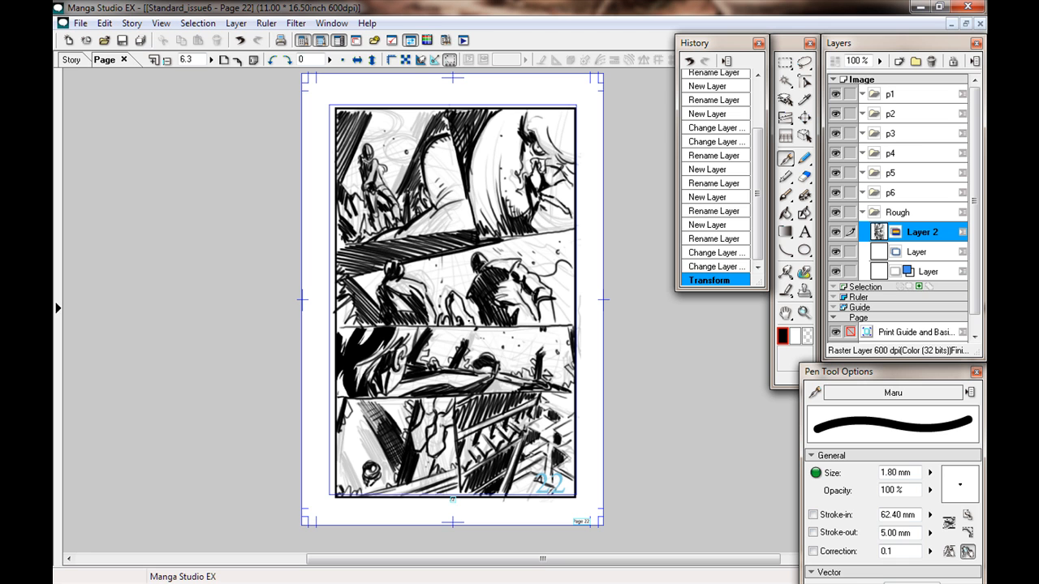
Move the blank layer directly beneath Layer 2 above it inside the Rough folder
drag(361, 265, 368, 278)
key(ctrl+plus)
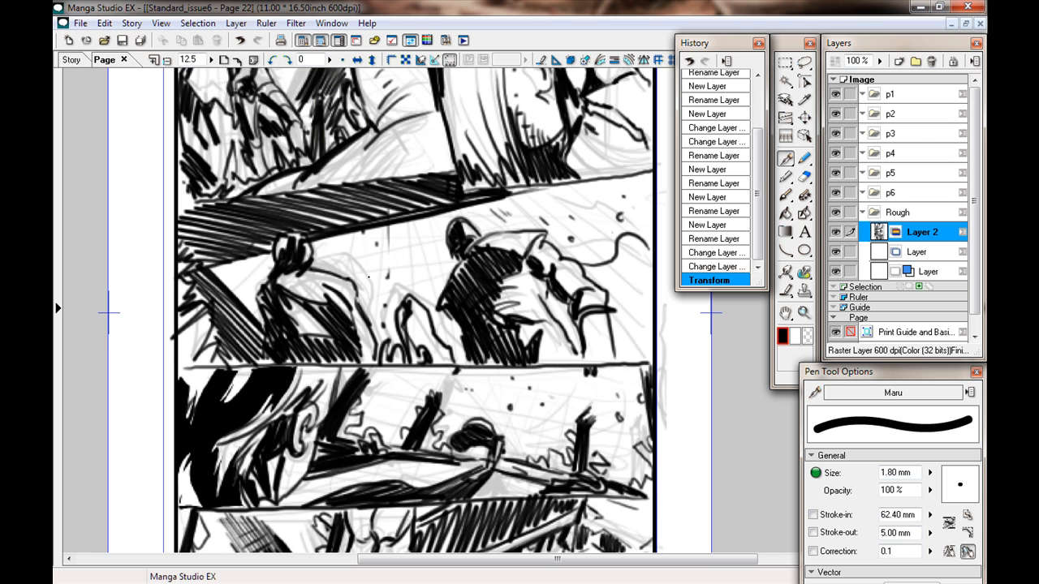
mouse_move(361, 327)
mouse_down()
mouse_move(354, 389)
mouse_move(369, 346)
mouse_up()
click(785, 159)
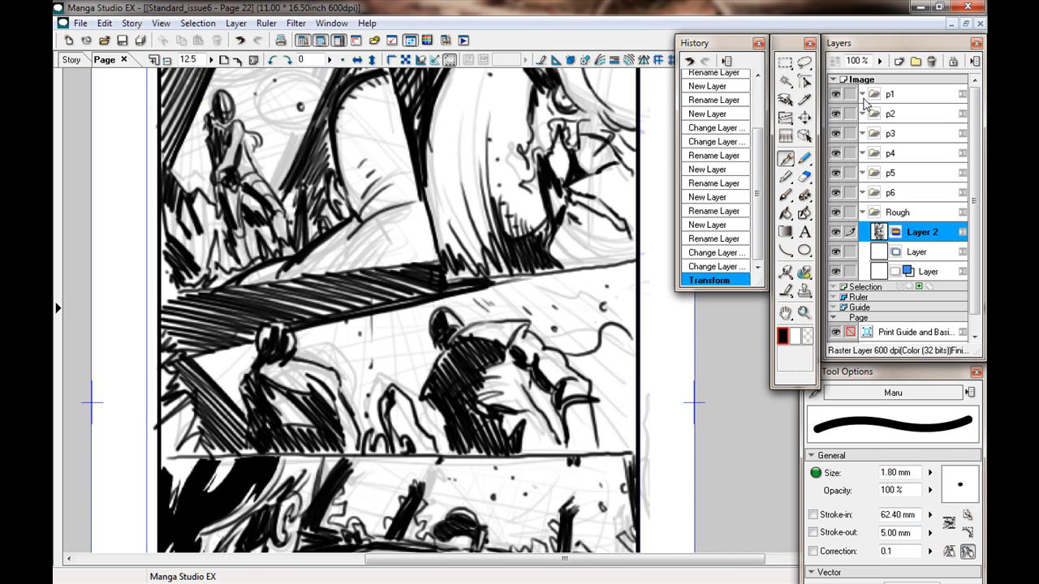
drag(918, 255, 917, 232)
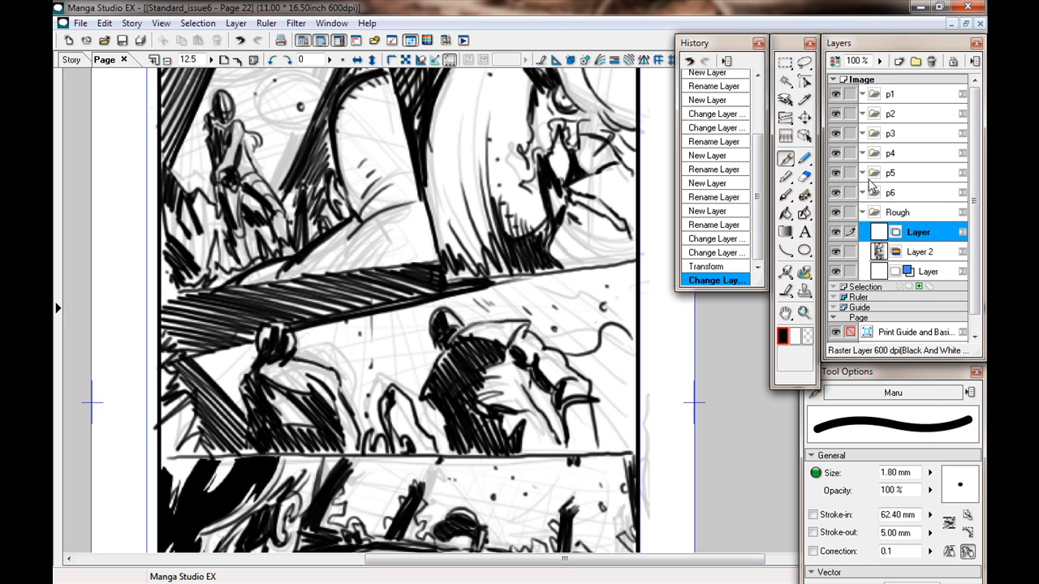
Try out strokes with the Dark brush pen, including loops around the figures in the second row, and undo them
click(785, 177)
click(785, 196)
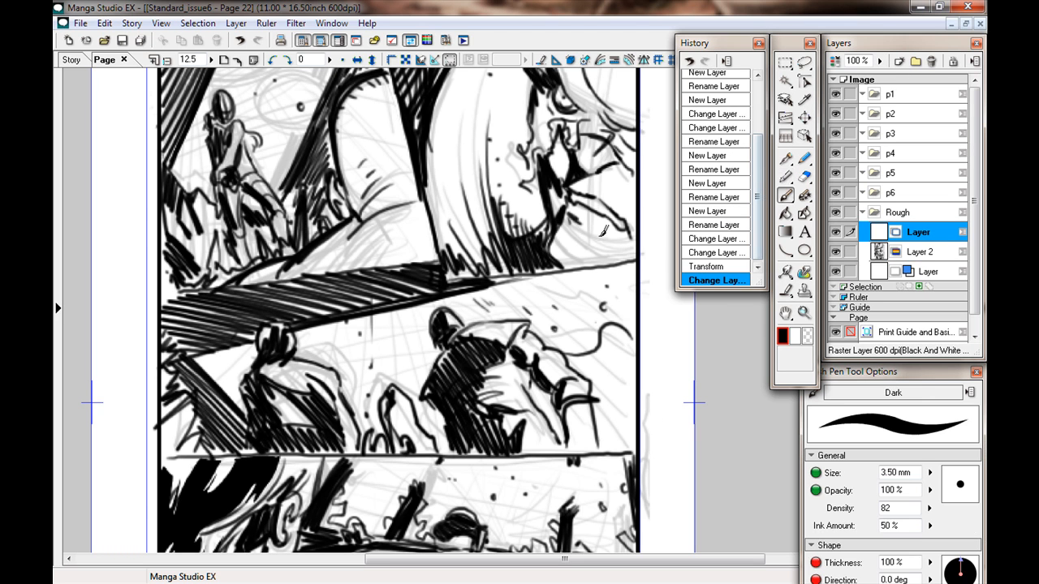
drag(378, 360, 395, 396)
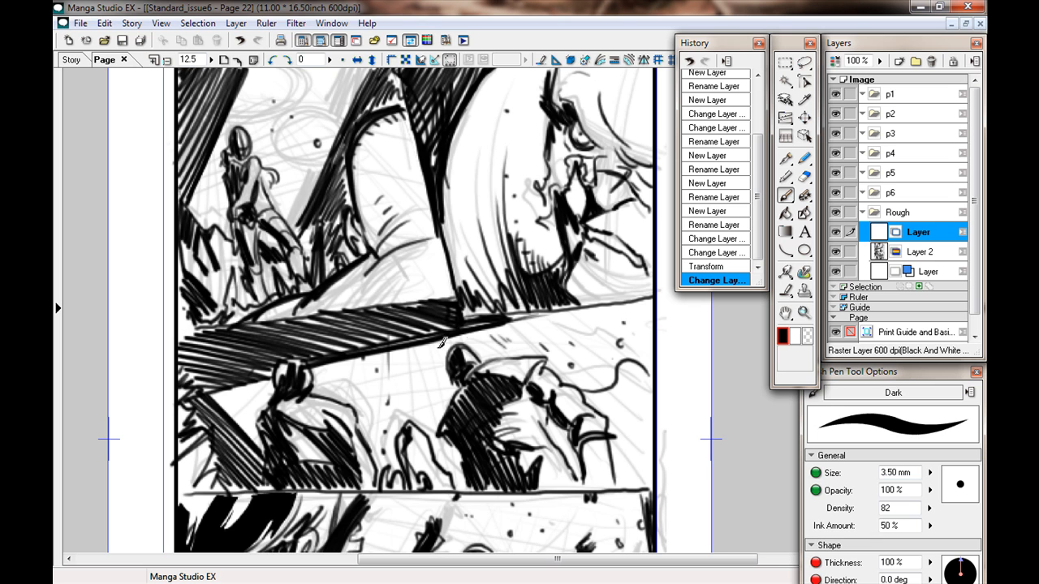
mouse_move(119, 361)
mouse_down()
mouse_move(315, 320)
mouse_move(185, 396)
mouse_move(122, 361)
mouse_move(203, 366)
mouse_move(288, 348)
mouse_up()
key(ctrl+z)
mouse_move(517, 336)
mouse_down()
mouse_move(591, 416)
mouse_move(395, 357)
mouse_move(308, 396)
mouse_move(315, 402)
mouse_up()
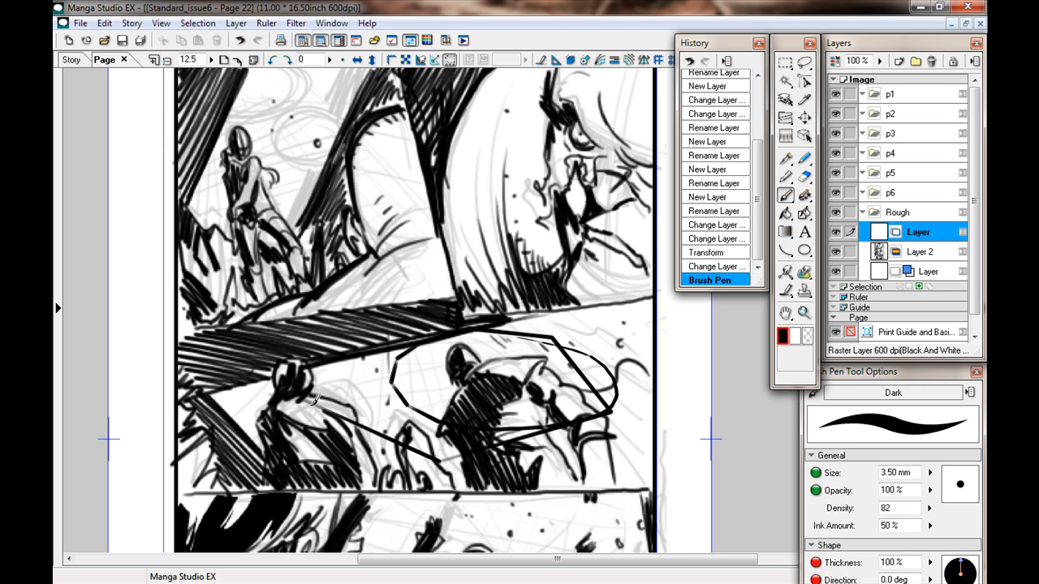
key(ctrl+z)
Brush trial marks around and across the top panels on the blank layer, then undo them
scroll(309, 372, up, 2)
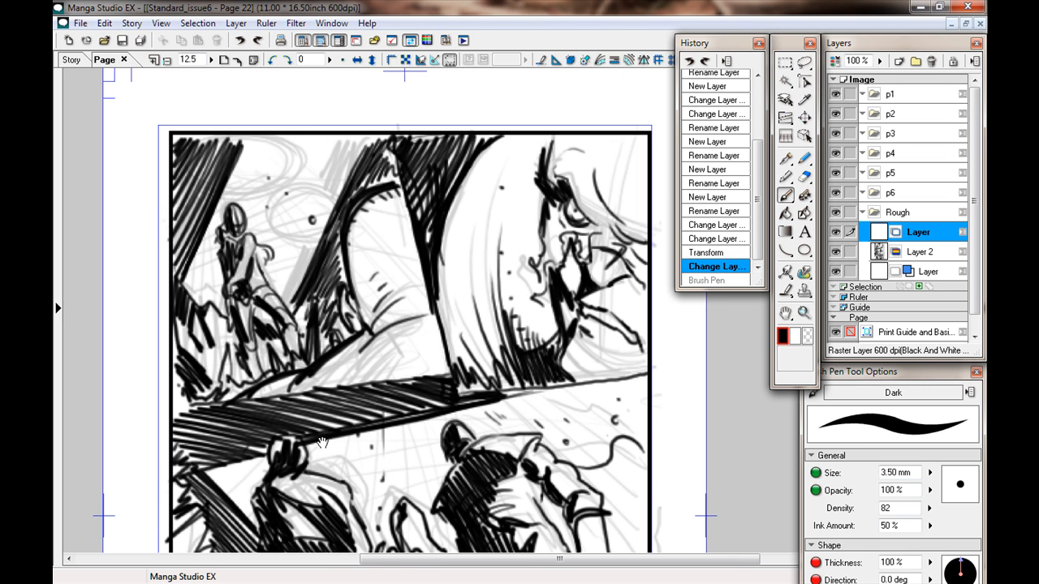
mouse_move(393, 136)
mouse_down()
mouse_move(154, 200)
mouse_move(140, 333)
mouse_up()
key(ctrl+z)
drag(267, 103, 268, 127)
drag(471, 109, 501, 126)
drag(355, 413, 343, 375)
mouse_move(663, 366)
mouse_down()
mouse_move(547, 360)
mouse_move(471, 374)
mouse_move(511, 383)
mouse_up()
key(ctrl+z)
key(ctrl+z)
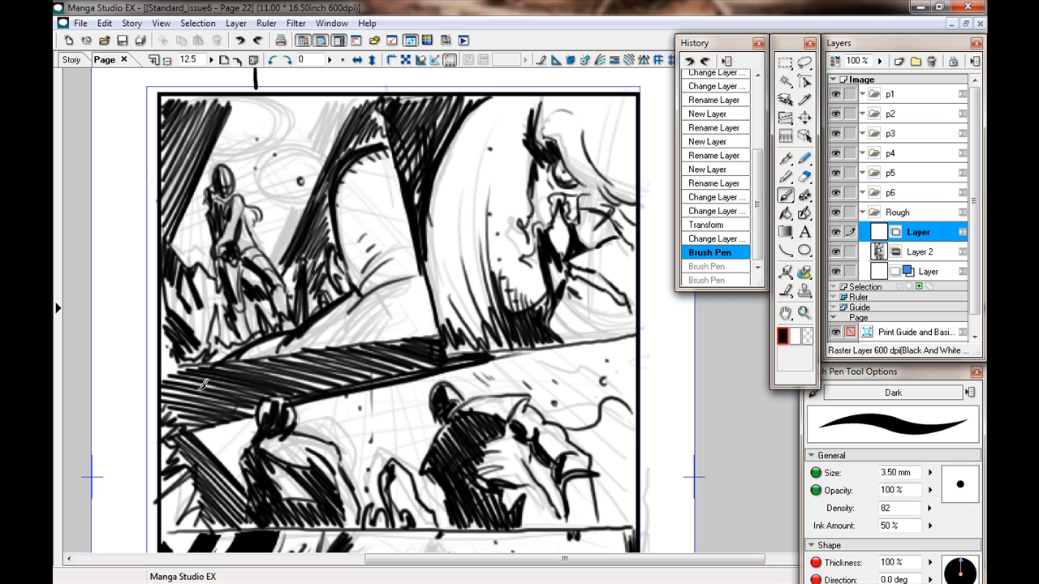
key(ctrl+z)
Brush a 3 in the page margin beside the second row and an arrow above the top panels, then undo both
mouse_move(211, 393)
mouse_down()
mouse_move(300, 317)
mouse_move(253, 325)
mouse_up()
drag(690, 354, 691, 382)
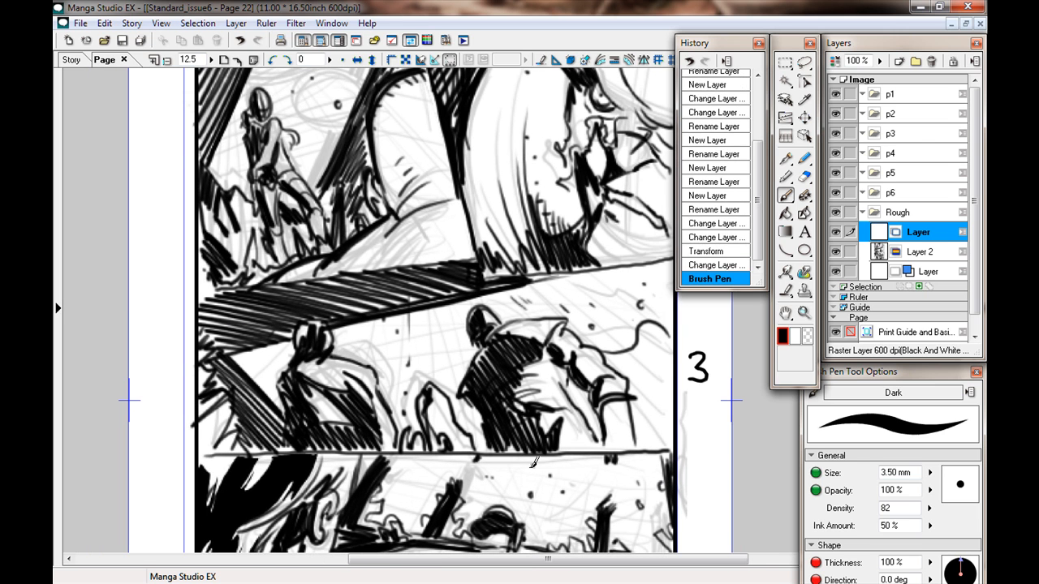
key(ctrl+minus)
key(ctrl+minus)
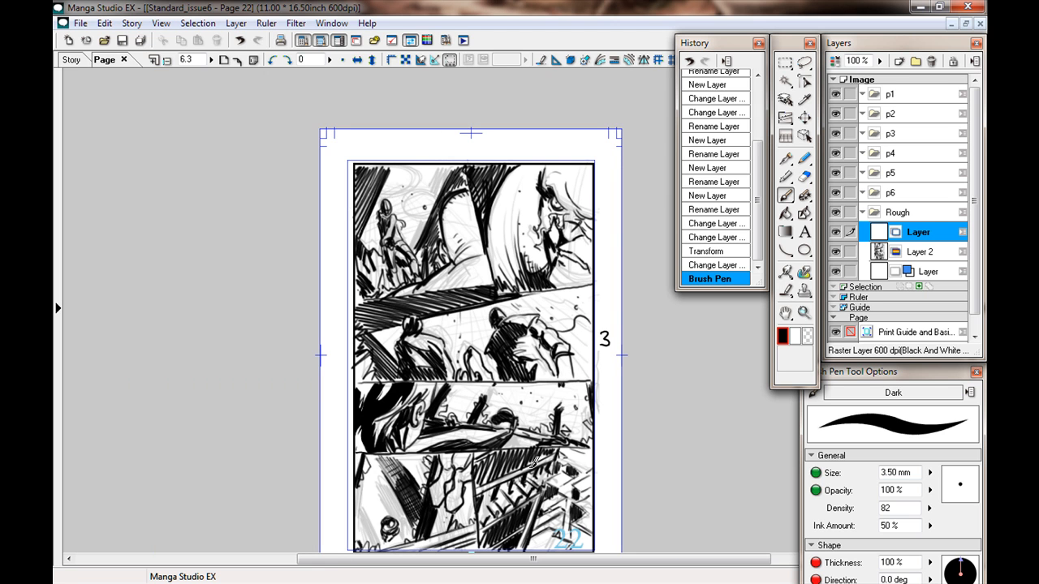
mouse_move(492, 148)
mouse_down()
mouse_move(497, 161)
mouse_move(507, 142)
mouse_up()
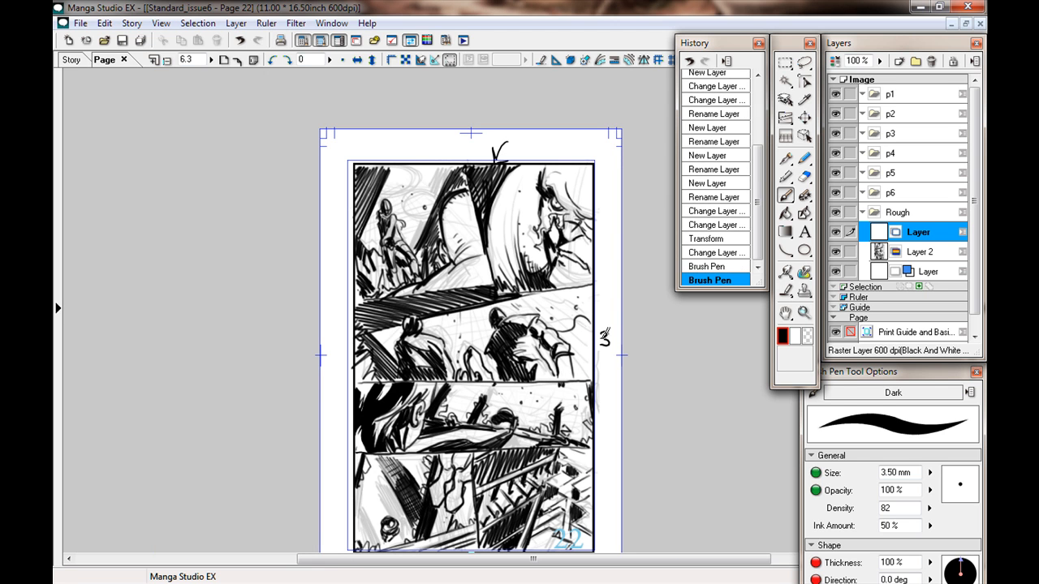
key(ctrl+z)
mouse_move(614, 280)
mouse_down()
mouse_move(574, 142)
mouse_move(459, 131)
mouse_move(321, 226)
mouse_move(362, 345)
mouse_up()
key(ctrl+z)
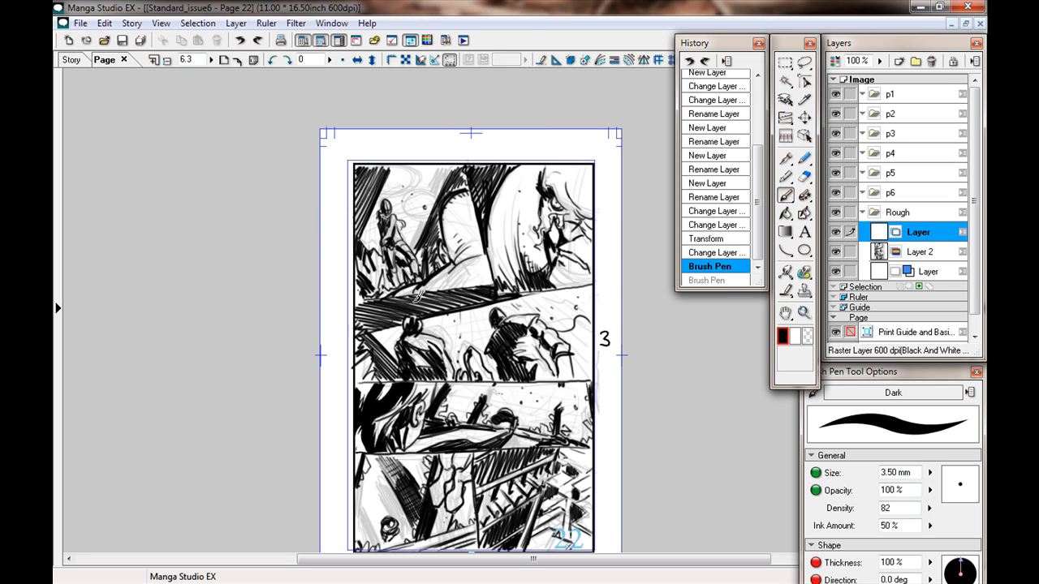
key(ctrl+z)
Mark the gutter below the first row and the top panel division with margin arrows, then undo both marks
mouse_move(479, 293)
mouse_down()
mouse_move(339, 318)
mouse_move(351, 325)
mouse_up()
key(ctrl+z)
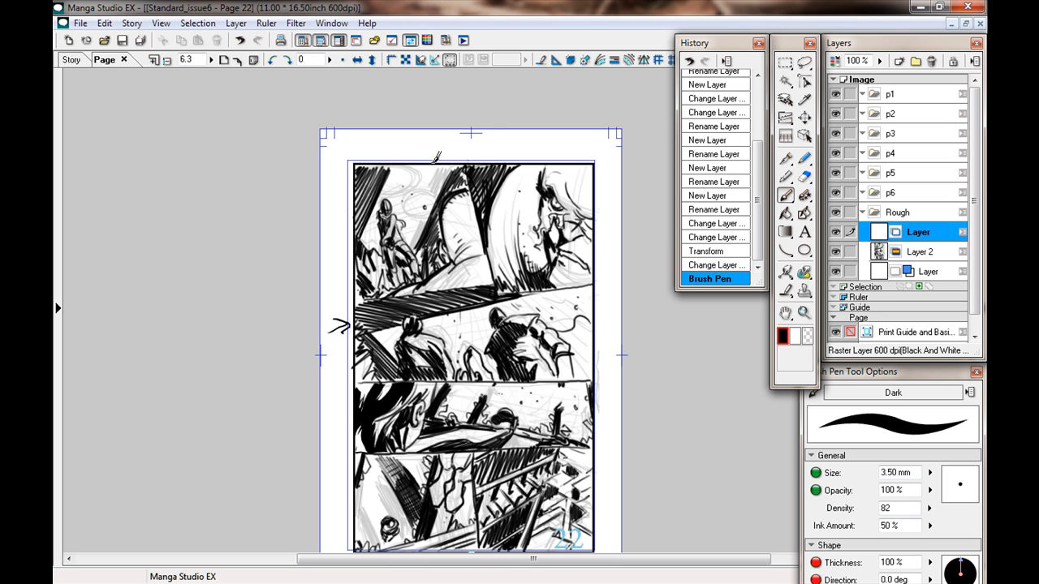
mouse_move(487, 134)
mouse_down()
mouse_move(479, 155)
mouse_move(471, 142)
mouse_up()
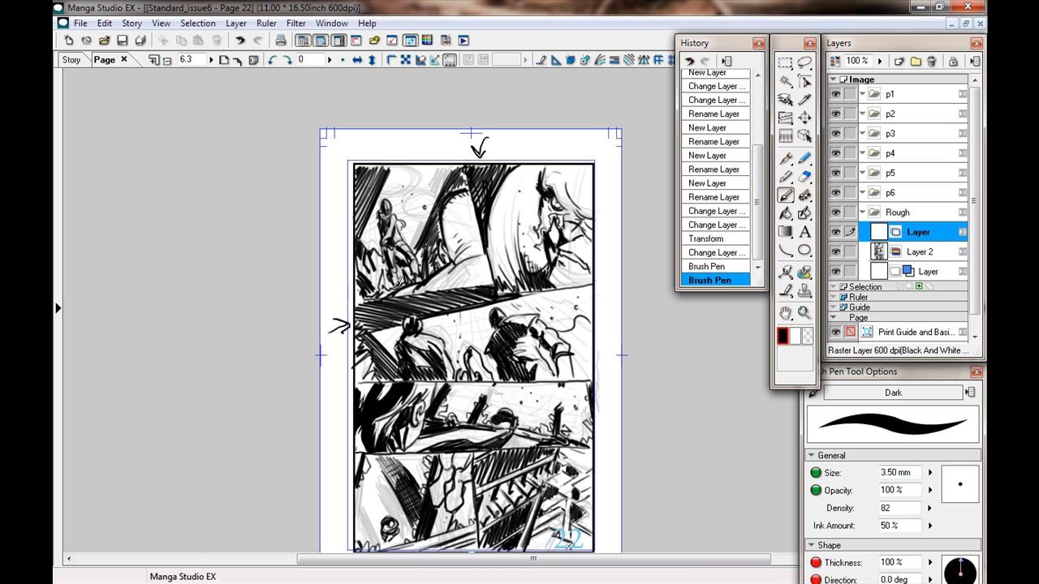
key(ctrl+z)
key(ctrl+z)
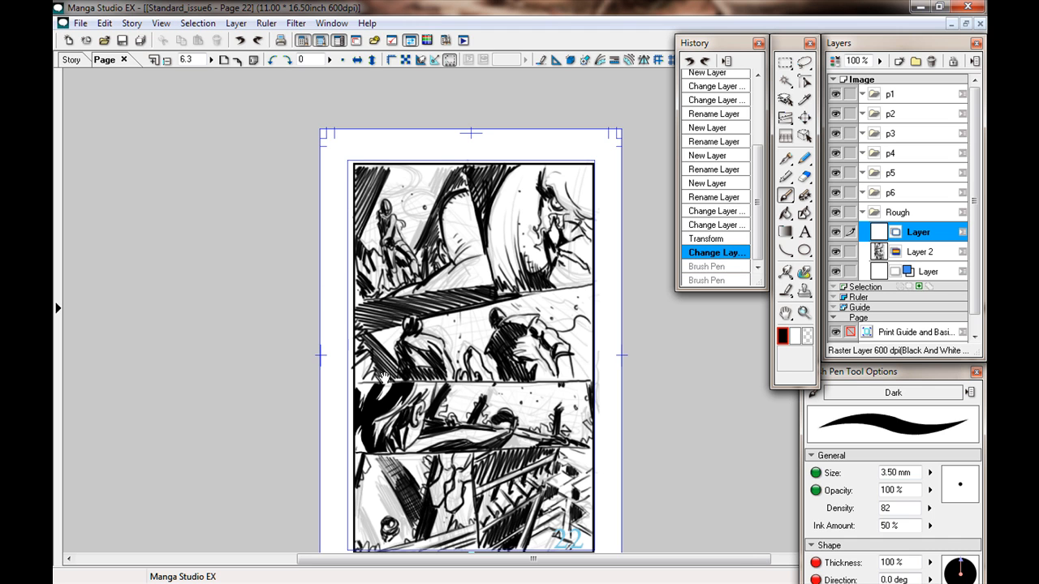
drag(373, 376, 370, 348)
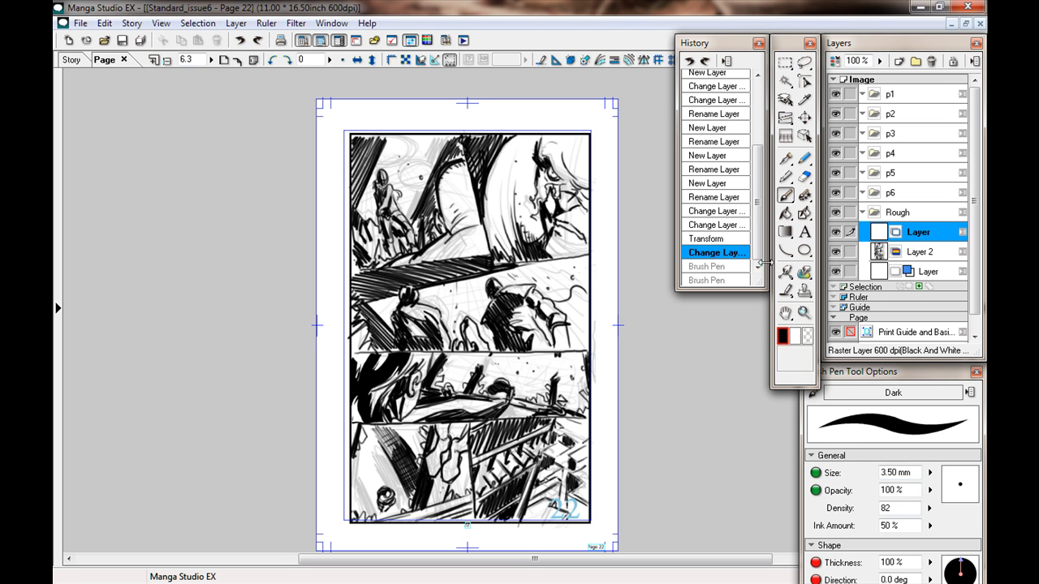
Add a new layer of type Panel Ruler Layer to the page
click(898, 62)
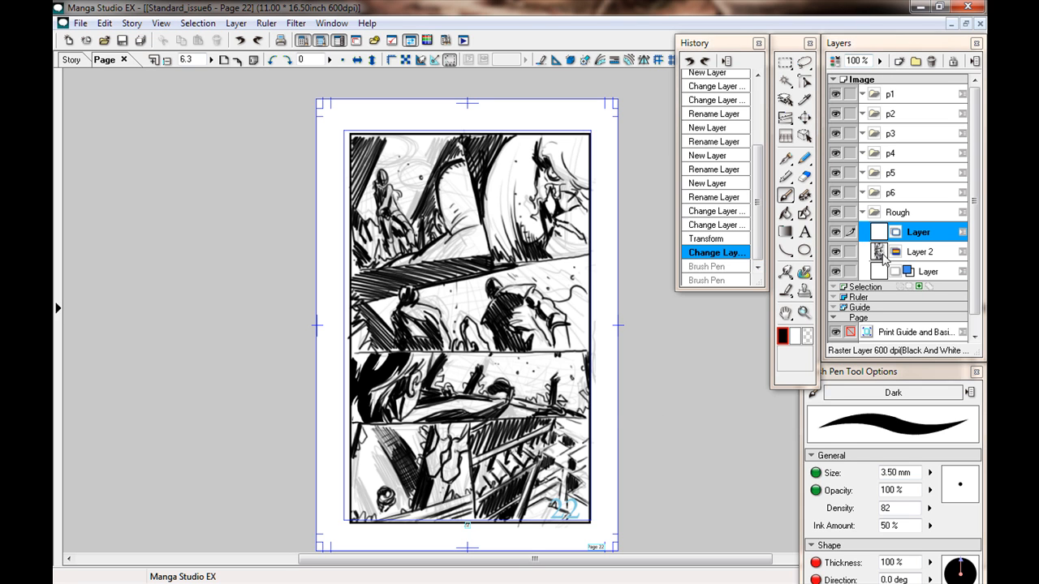
click(458, 256)
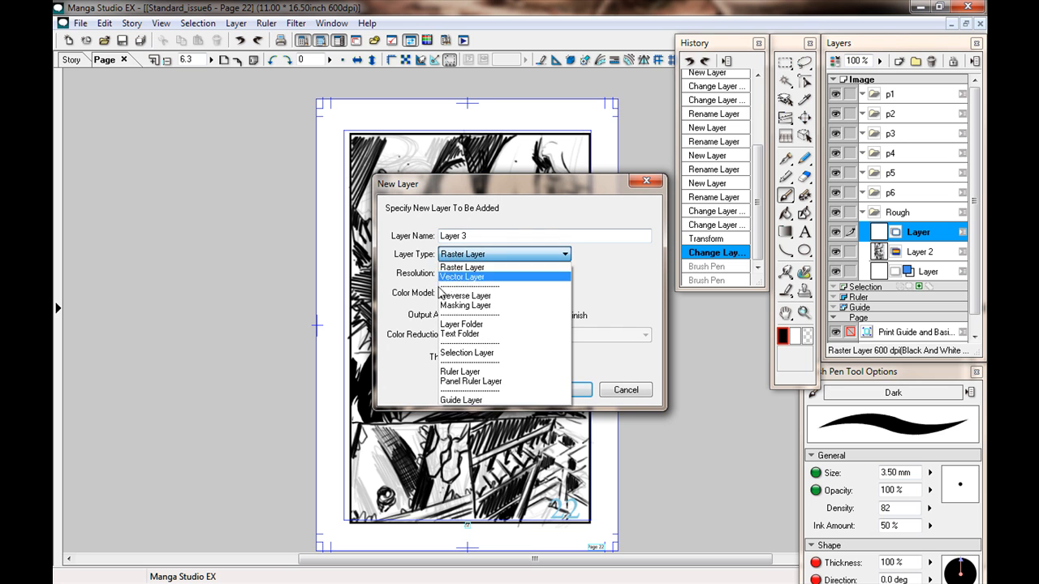
click(451, 381)
click(568, 390)
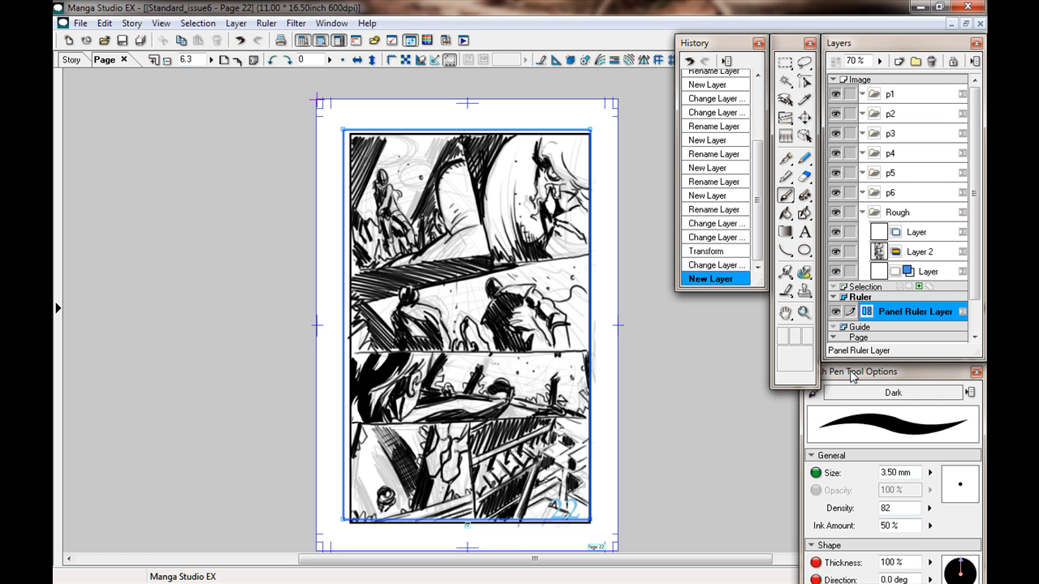
Examine the panel ruler layer's line width, border and general layer properties, then close the properties
click(332, 23)
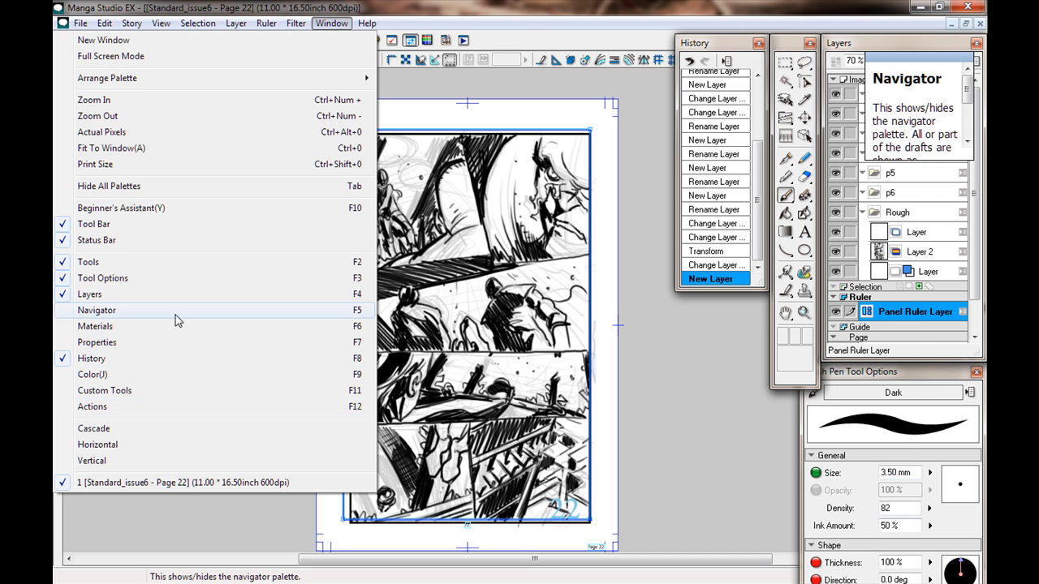
click(186, 342)
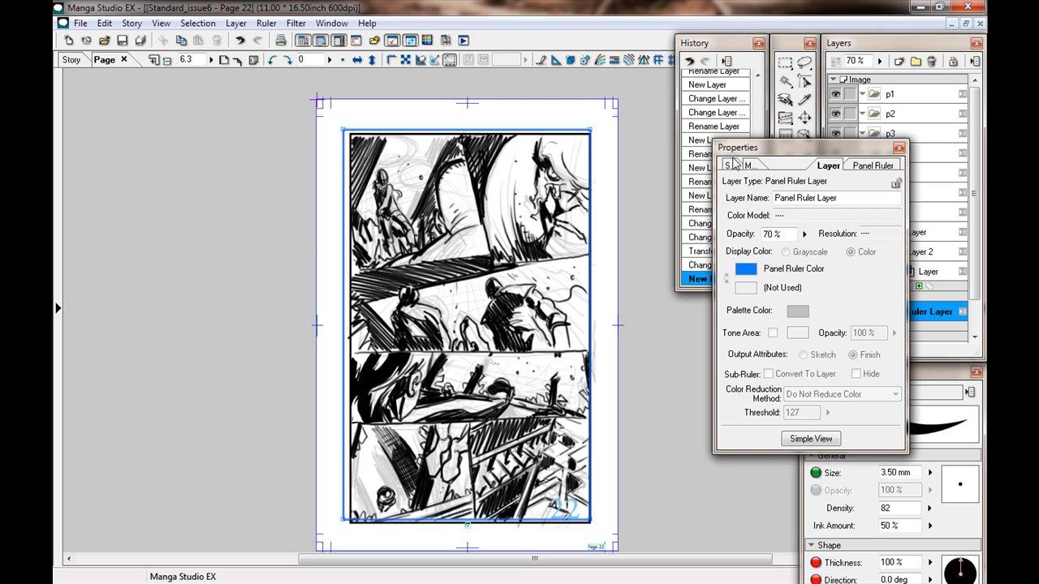
click(862, 165)
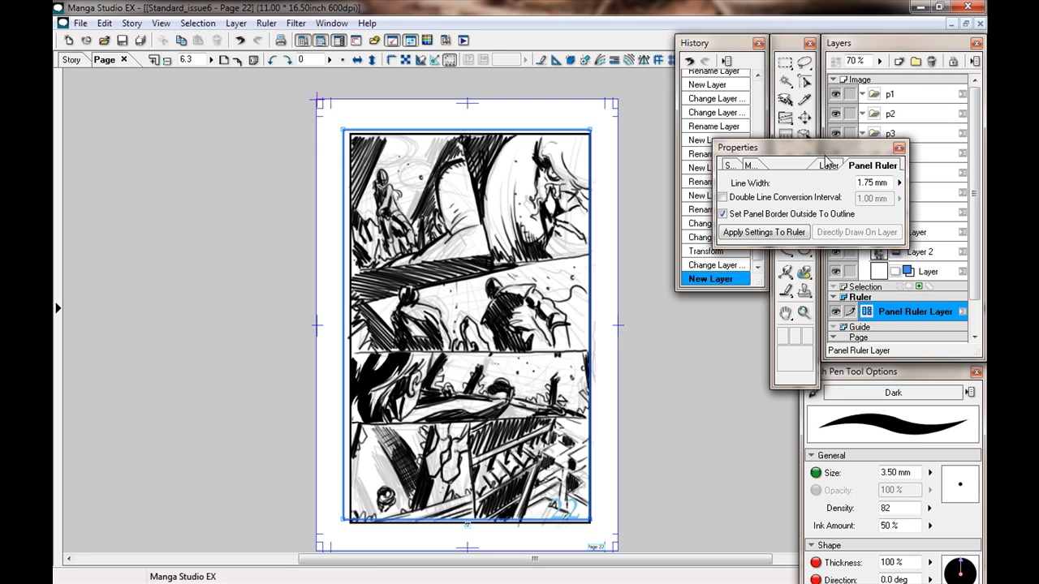
drag(822, 156, 207, 139)
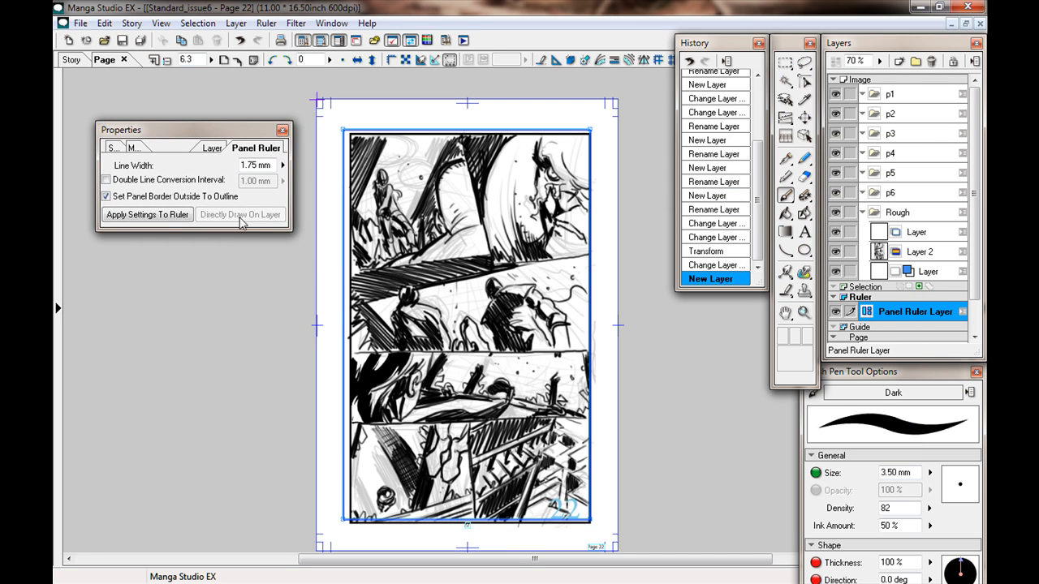
click(211, 149)
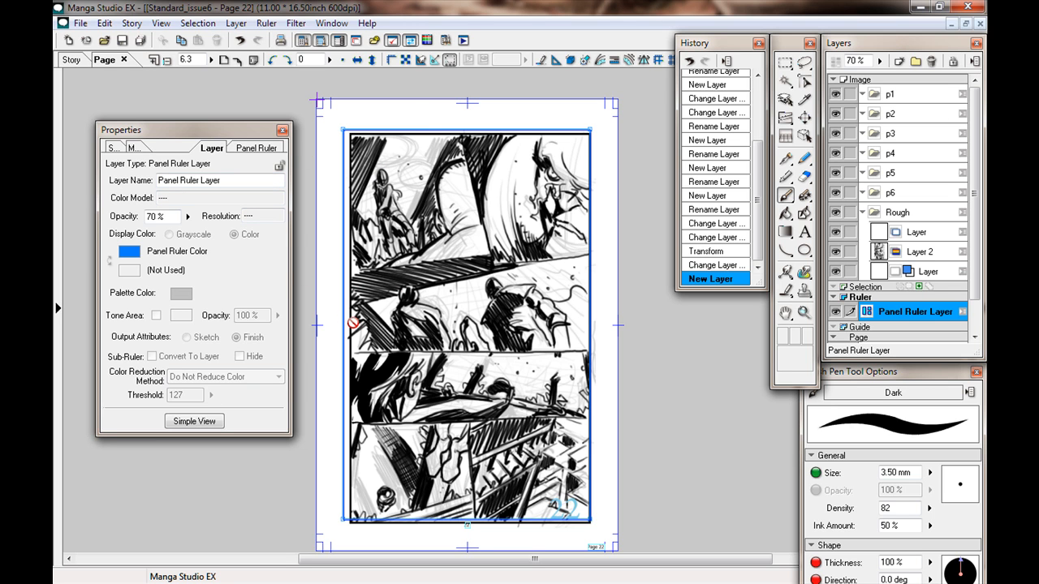
click(258, 149)
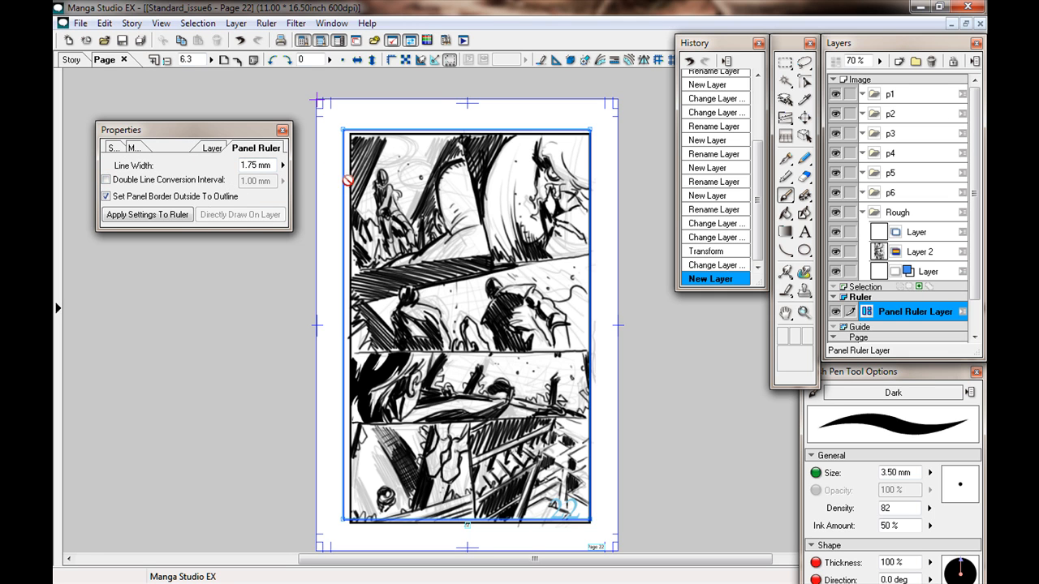
click(282, 130)
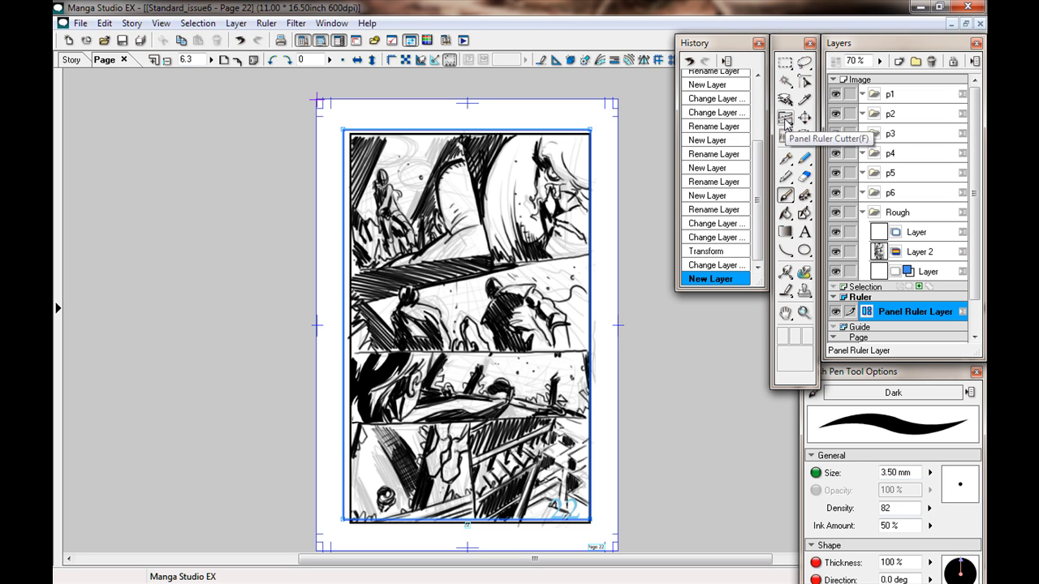
Activate the Panel Ruler Cutter and reduce the opacity of the rough layout on Layer 2 to 32%
click(786, 120)
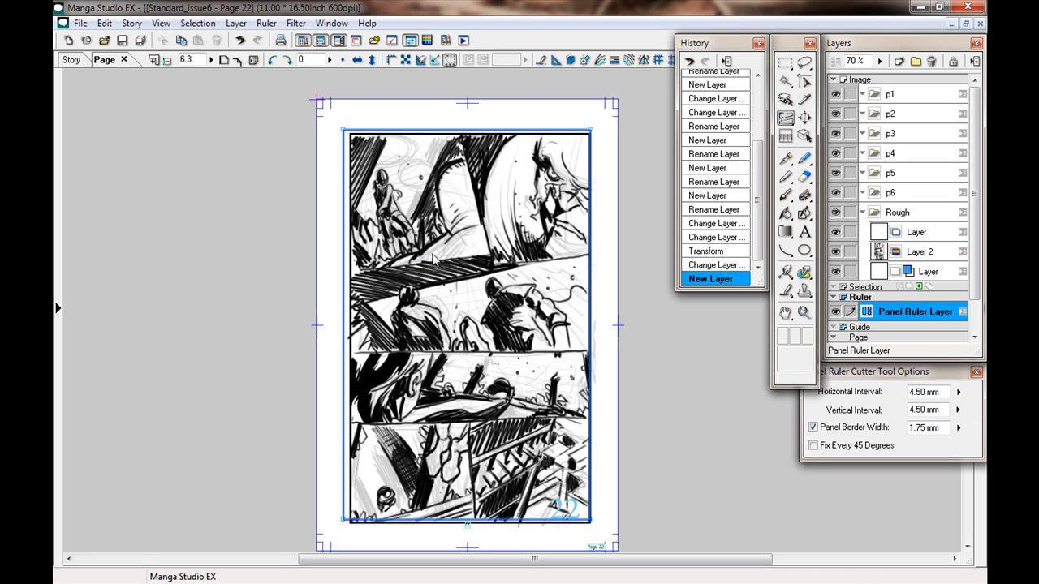
drag(355, 321, 341, 281)
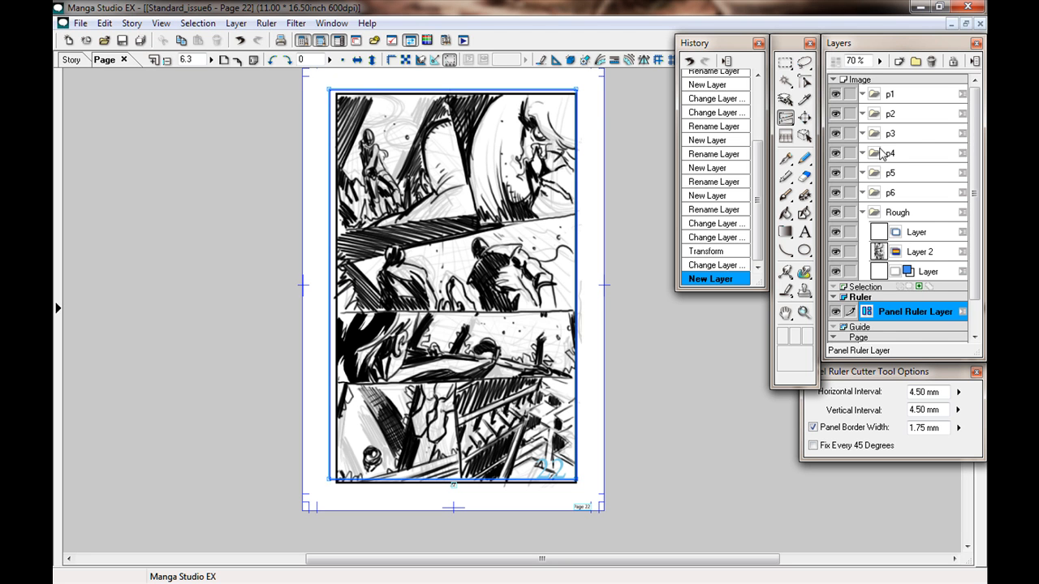
click(919, 251)
drag(880, 62, 878, 94)
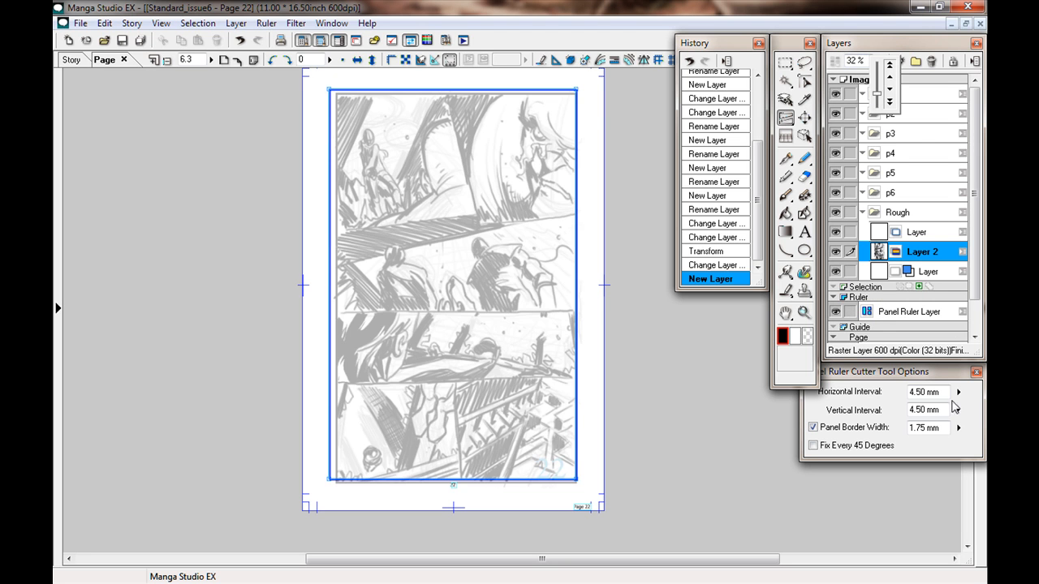
Cut the Panel Ruler Layer horizontally above the bottom row and split that row vertically into two panels along the rough
click(889, 310)
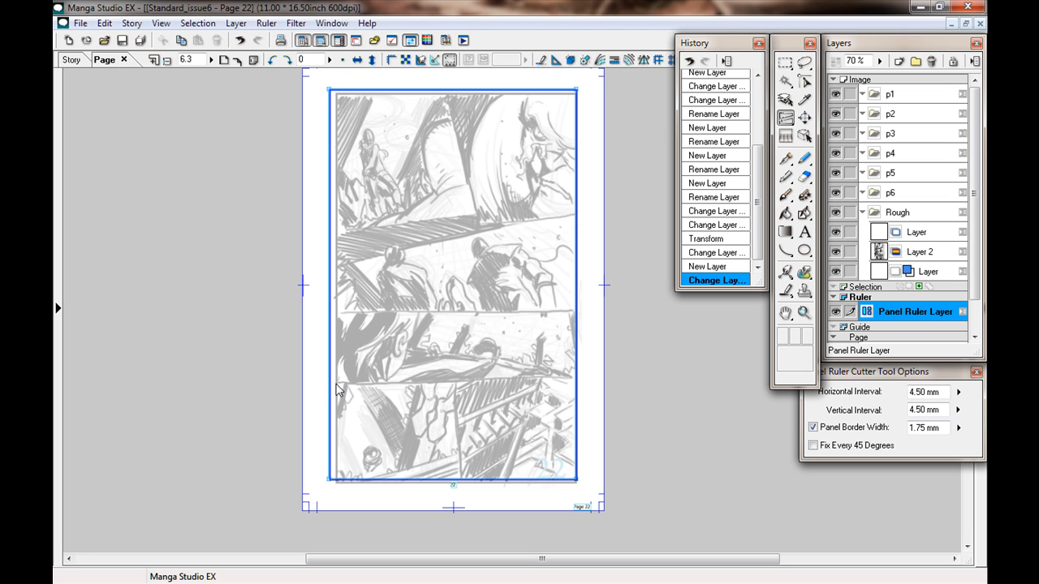
drag(331, 388, 566, 387)
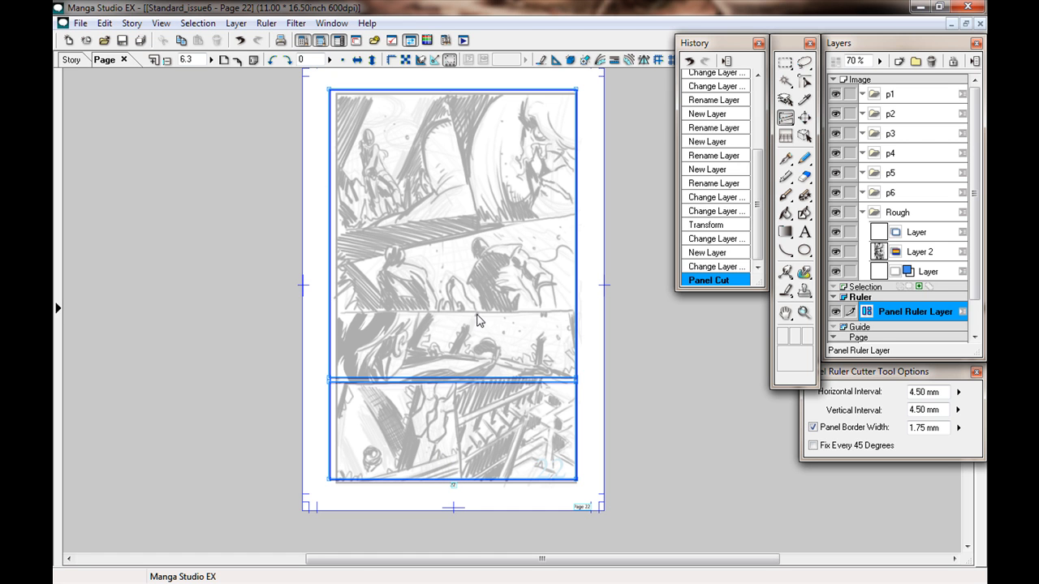
key(ctrl+plus)
drag(376, 385, 440, 132)
drag(465, 404, 417, 413)
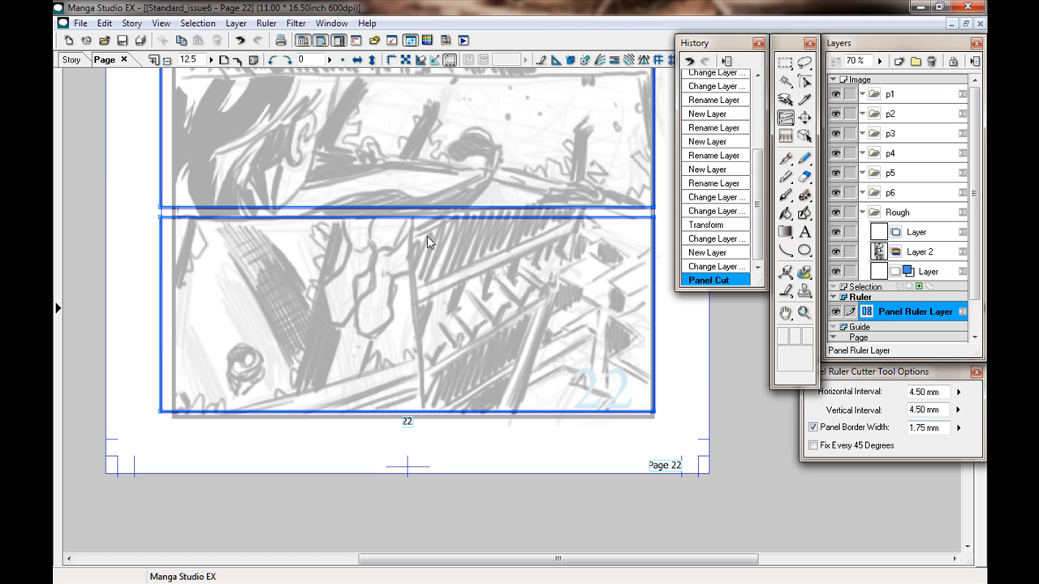
drag(507, 358, 428, 371)
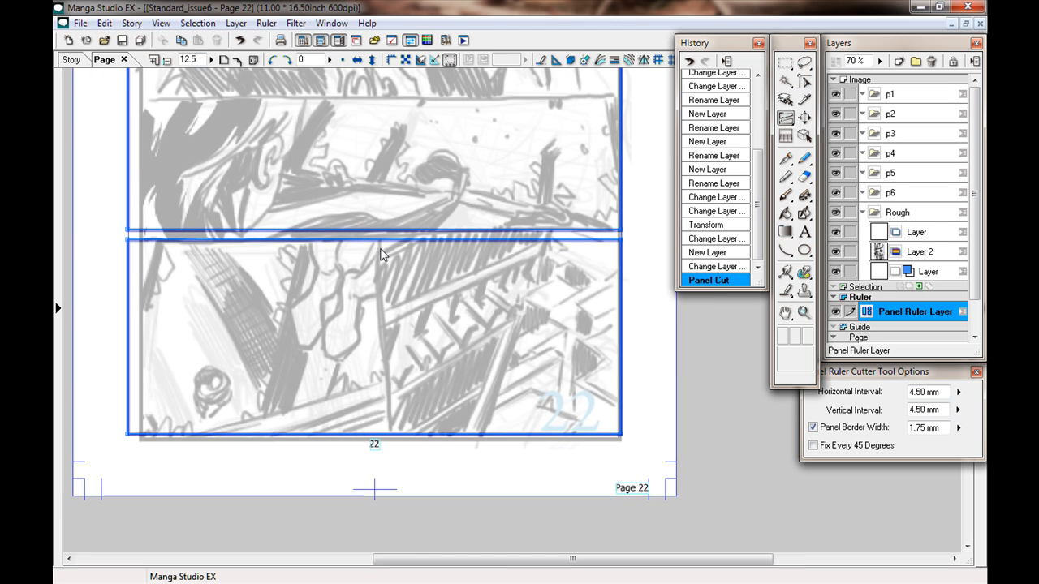
drag(389, 244, 387, 440)
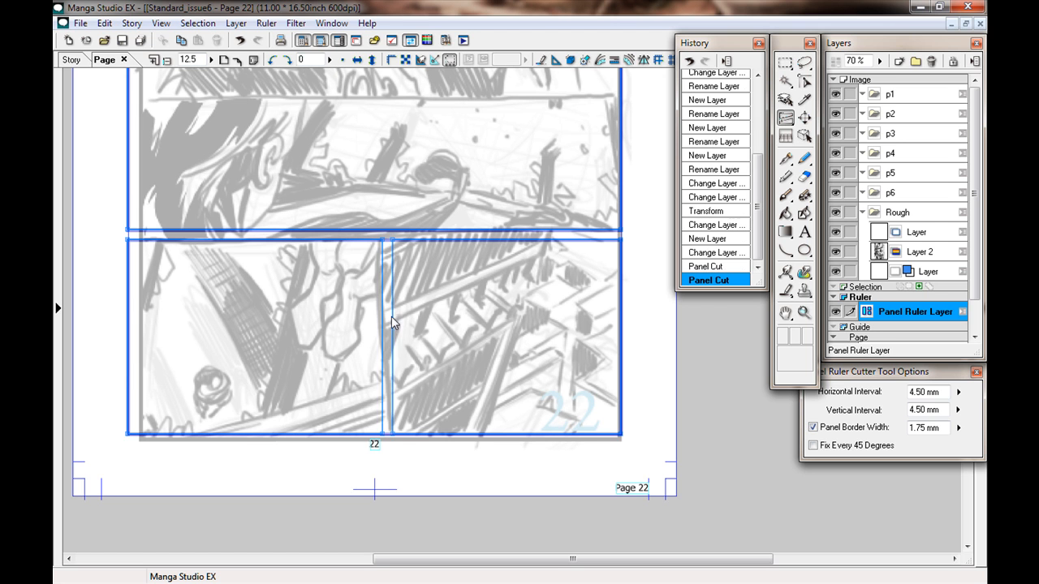
Cut the panel ruler horizontally between the second and third rows, following the rough layout's division
scroll(341, 325, up, 5)
drag(136, 357, 631, 358)
mouse_move(321, 316)
mouse_down()
mouse_move(324, 442)
mouse_move(335, 393)
mouse_up()
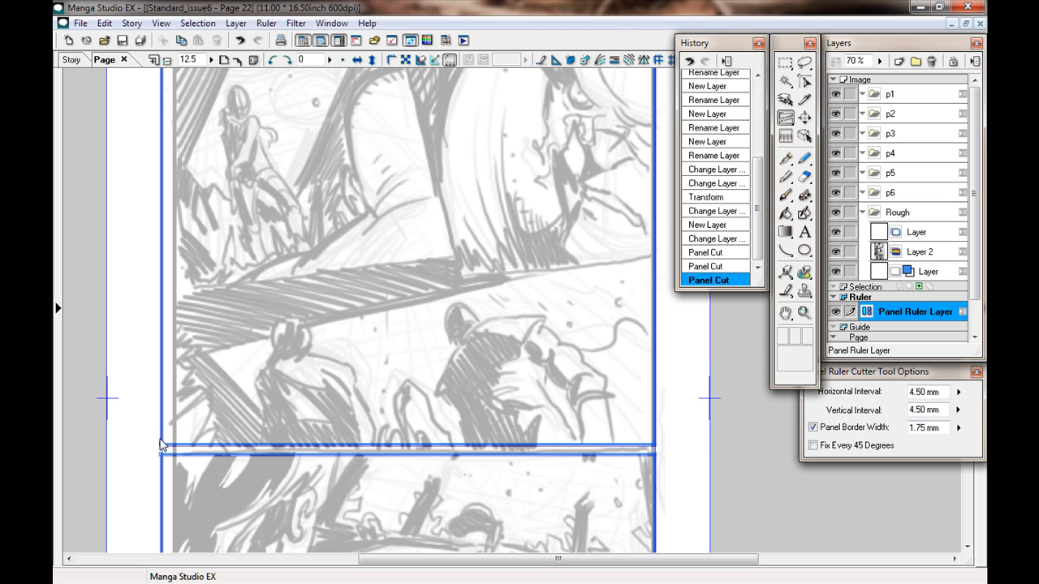
key(ctrl+minus)
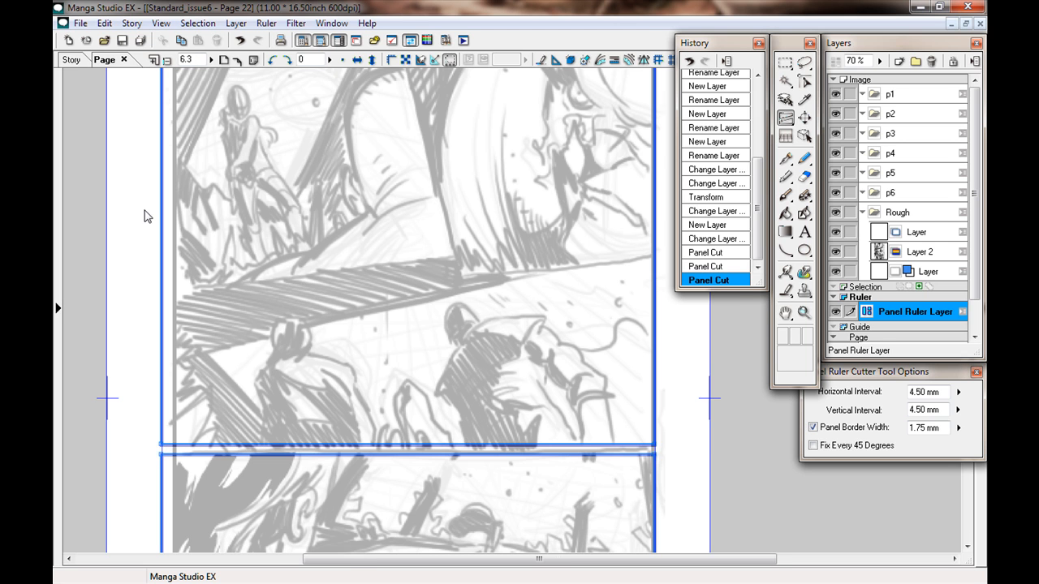
key(ctrl+plus)
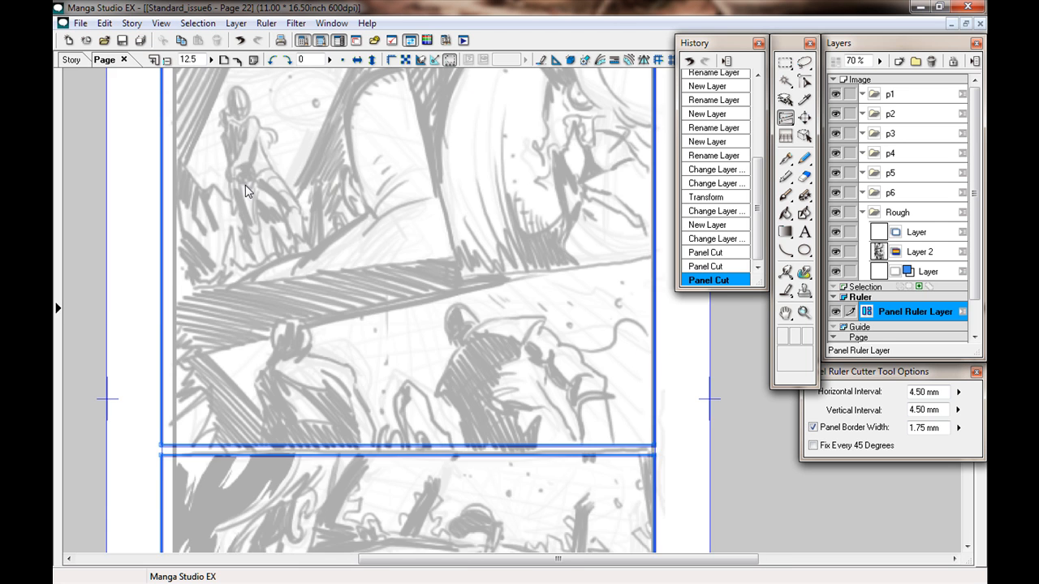
Cut the panel ruler horizontally below the first row and split the first row vertically into two panels
drag(494, 264, 407, 389)
drag(303, 405, 359, 403)
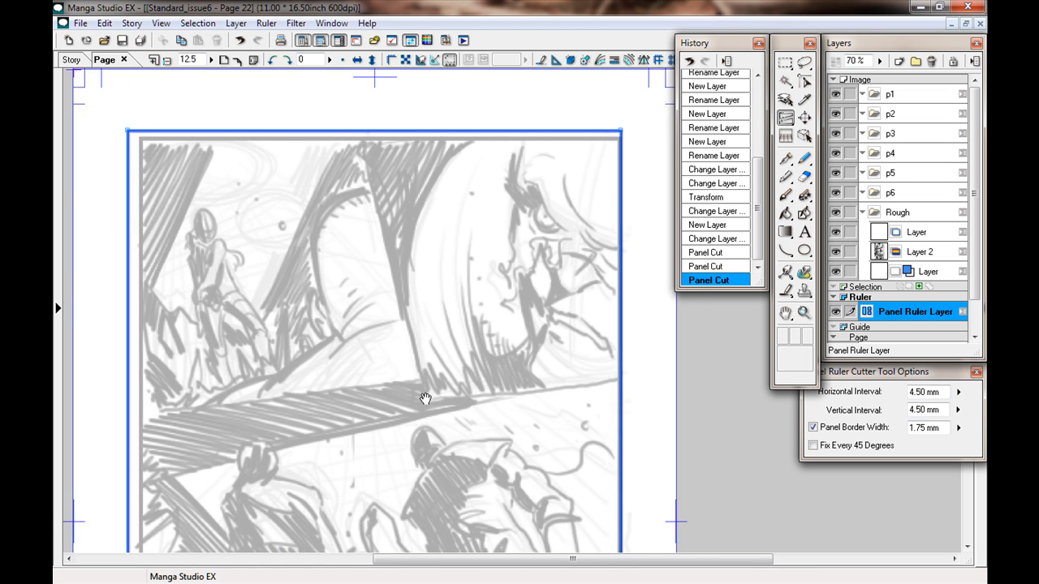
drag(467, 393, 502, 379)
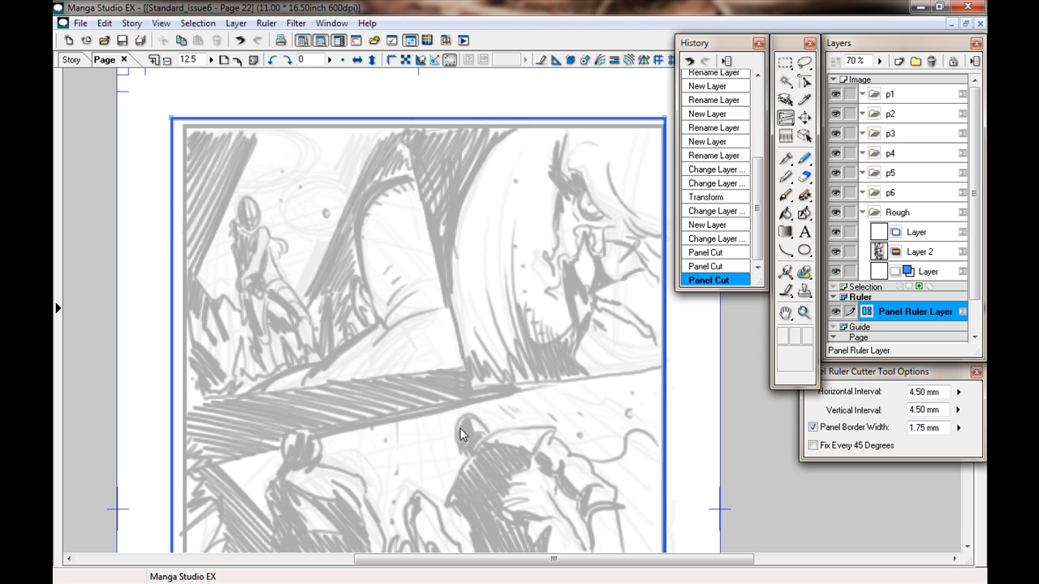
drag(419, 159, 366, 168)
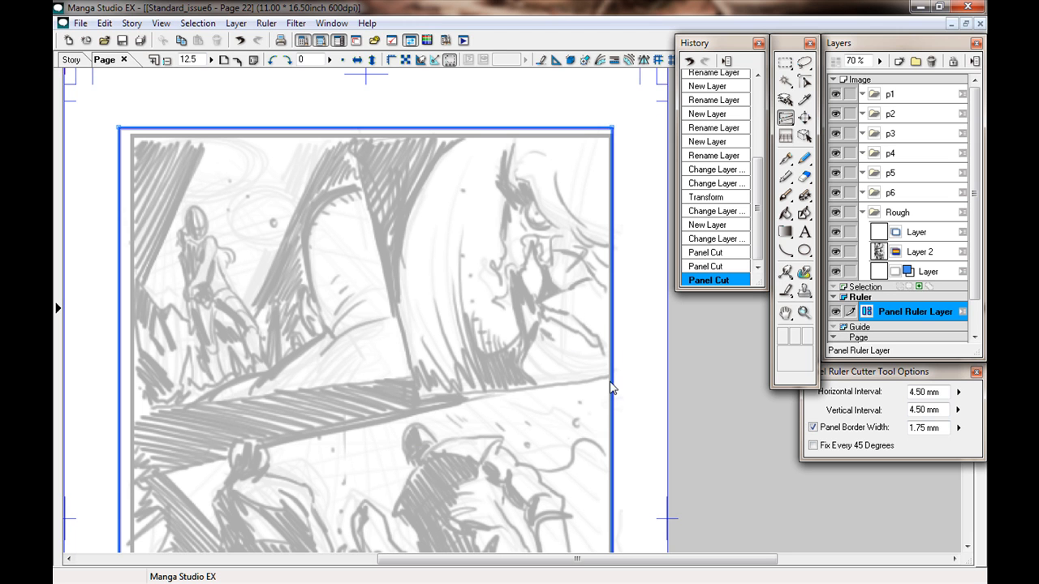
drag(608, 383, 491, 381)
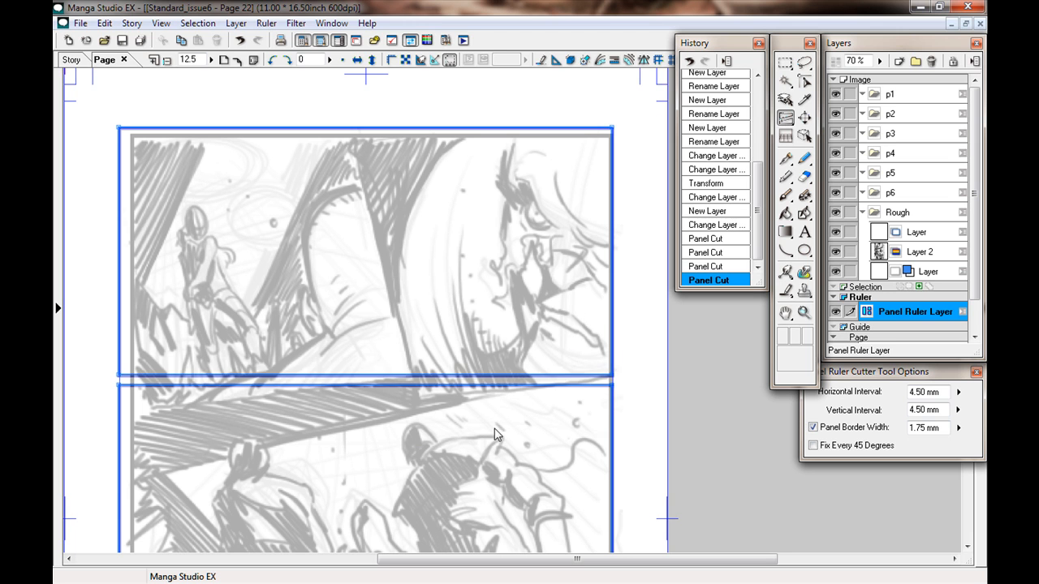
drag(362, 396, 471, 401)
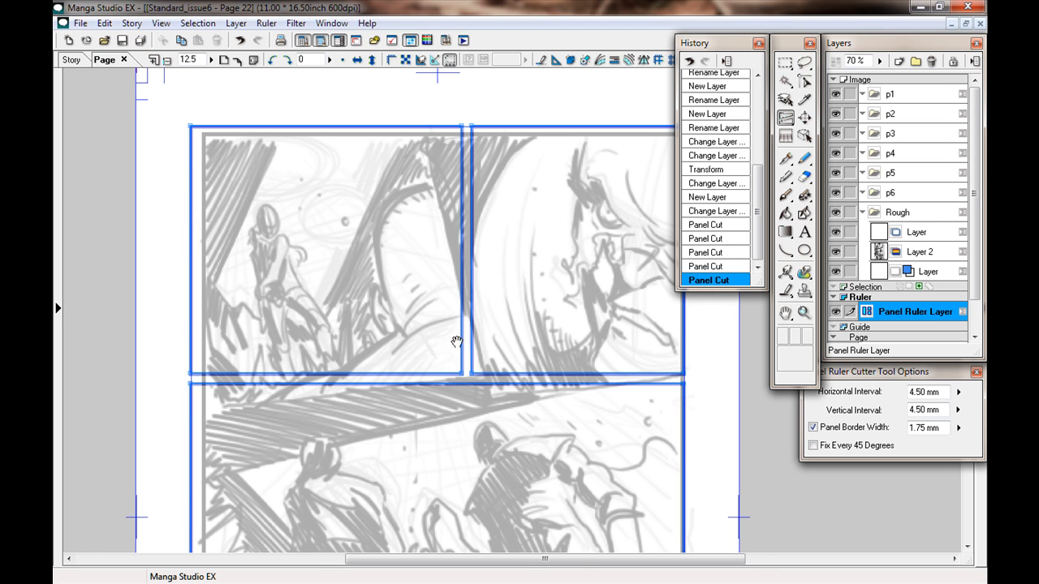
drag(460, 337, 405, 336)
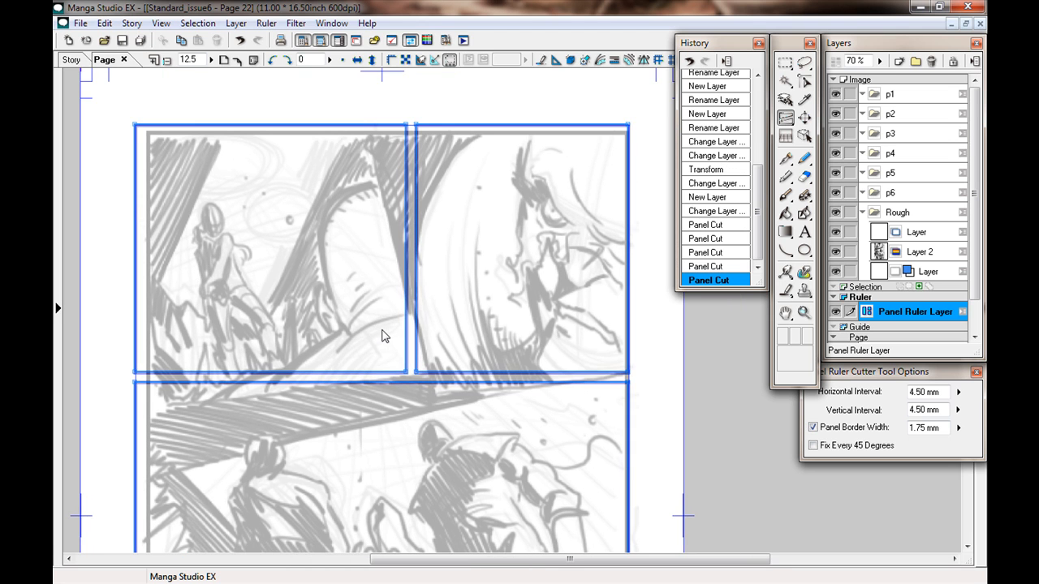
Select all four corner points of the second-row panel with the Object Selector and delete them to leave that panel borderless
click(804, 82)
drag(292, 320, 417, 340)
drag(318, 336, 289, 266)
drag(258, 340, 220, 311)
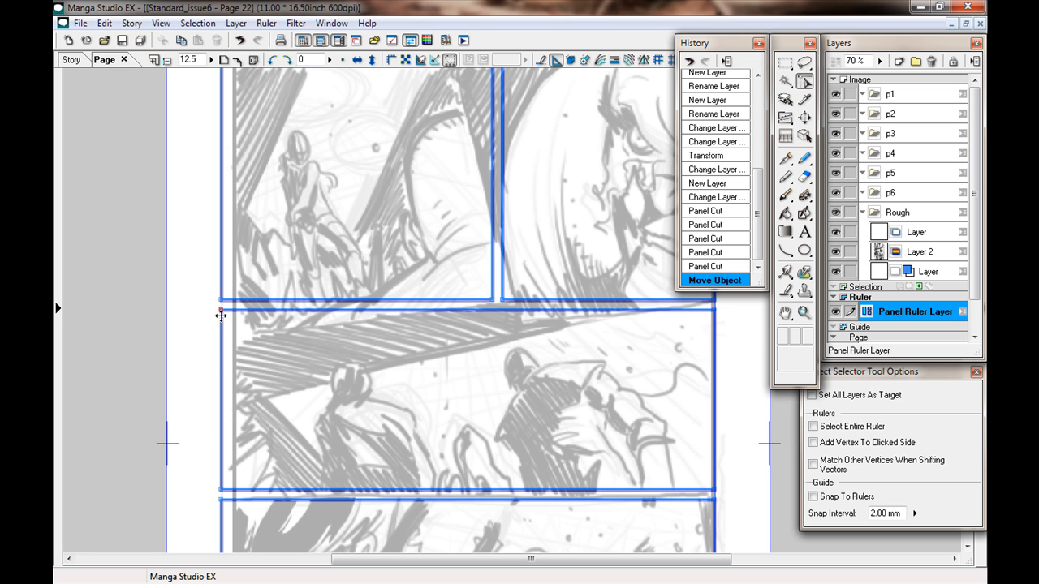
drag(714, 306, 714, 309)
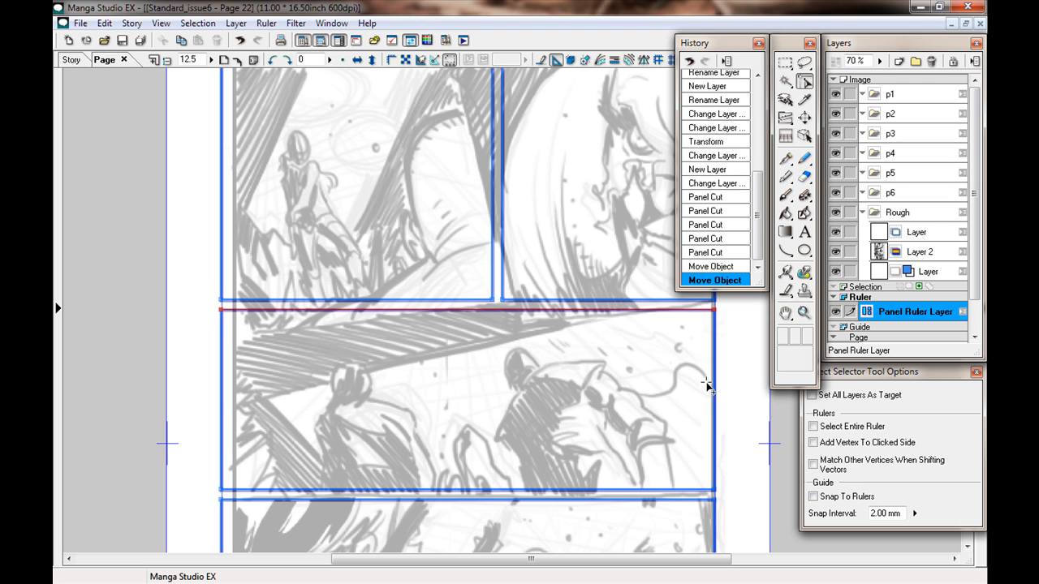
drag(712, 490, 713, 489)
drag(220, 488, 221, 489)
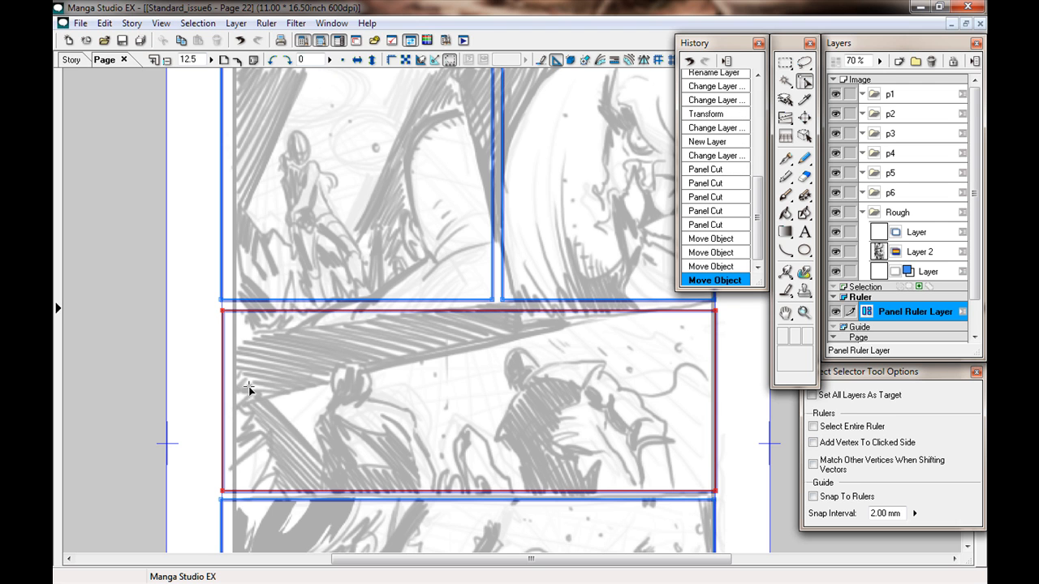
right_click(221, 311)
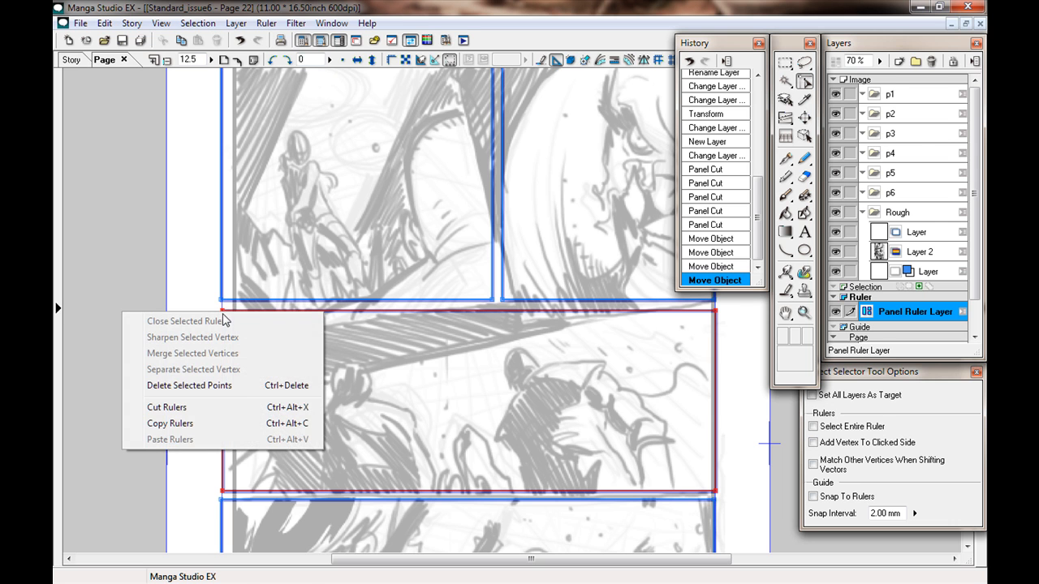
click(232, 384)
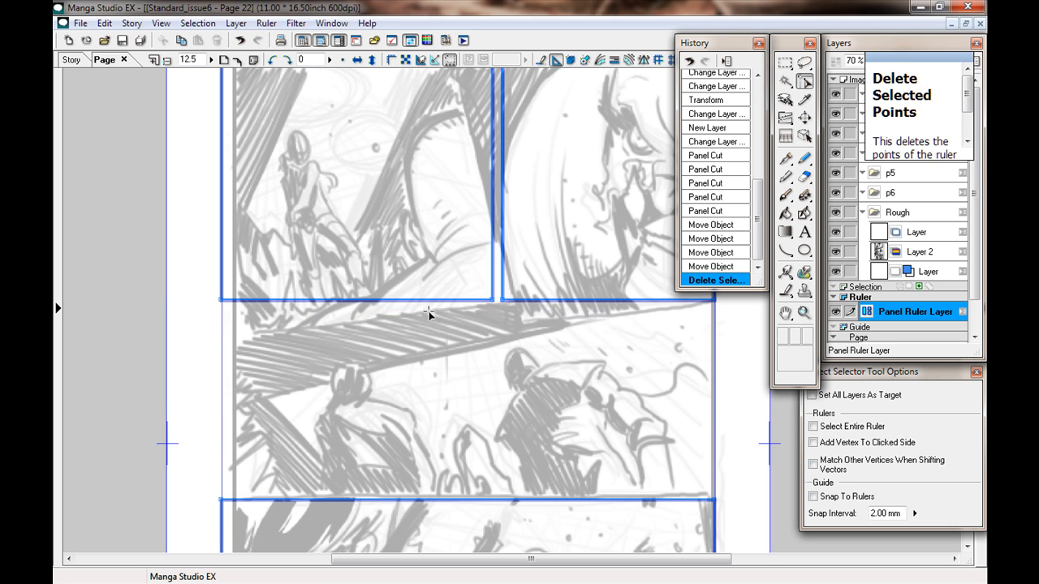
Move the two top corners of the page's first panel inward so its right edge slants along the rough drawing
drag(433, 434, 394, 408)
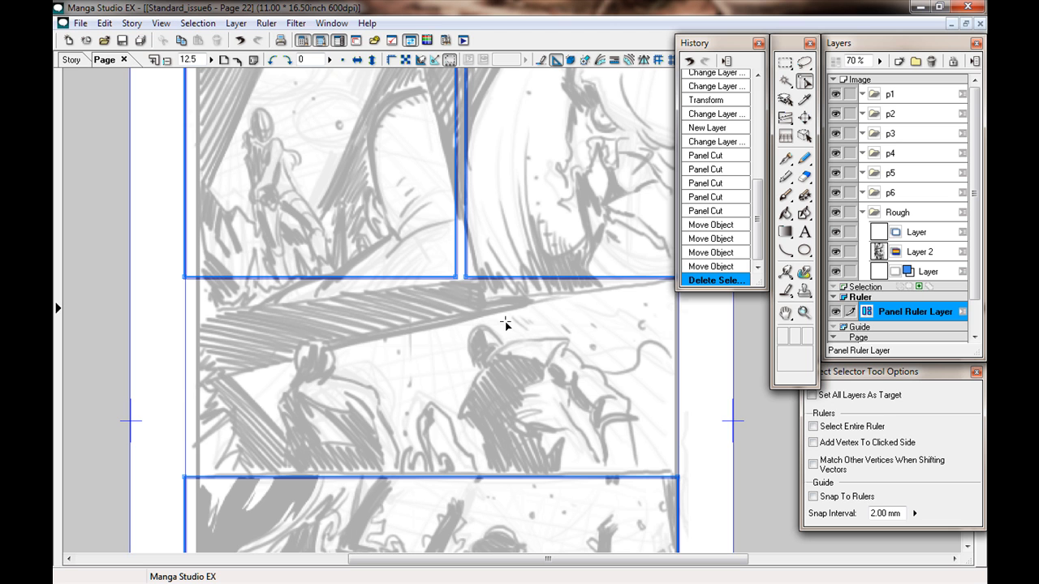
key(ctrl+minus)
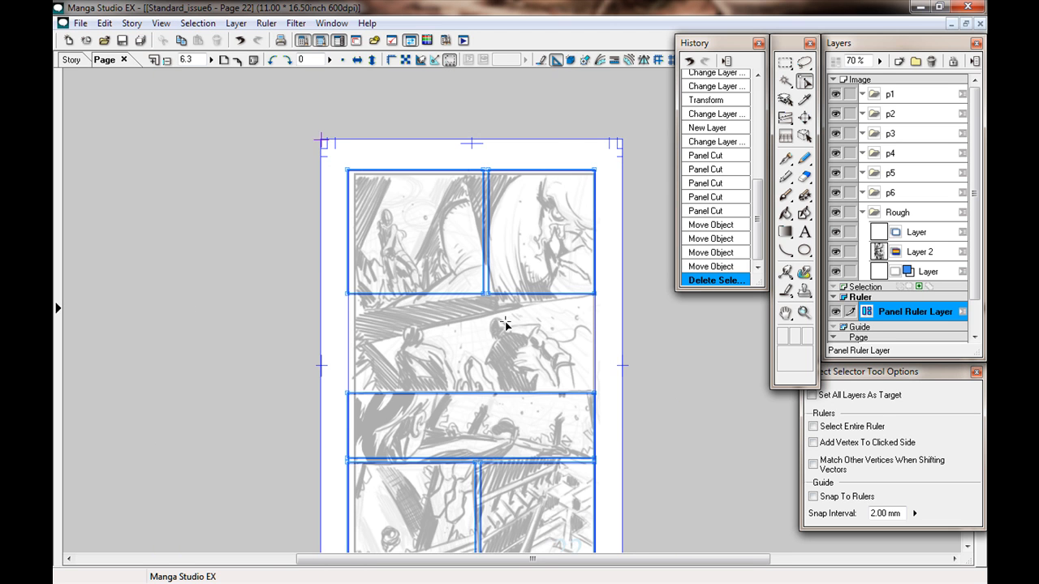
key(ctrl+plus)
drag(451, 151, 374, 301)
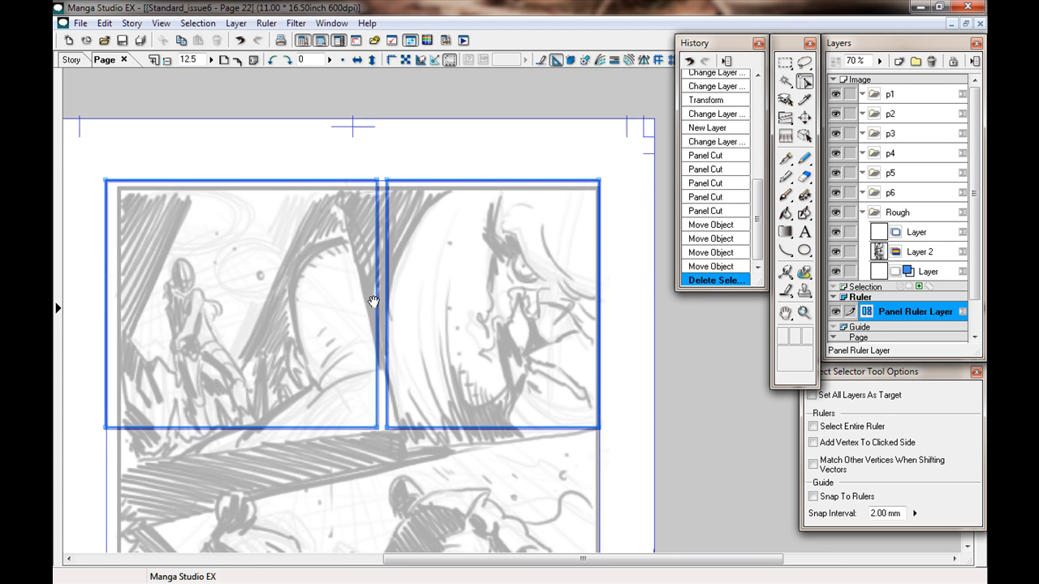
drag(279, 348, 375, 333)
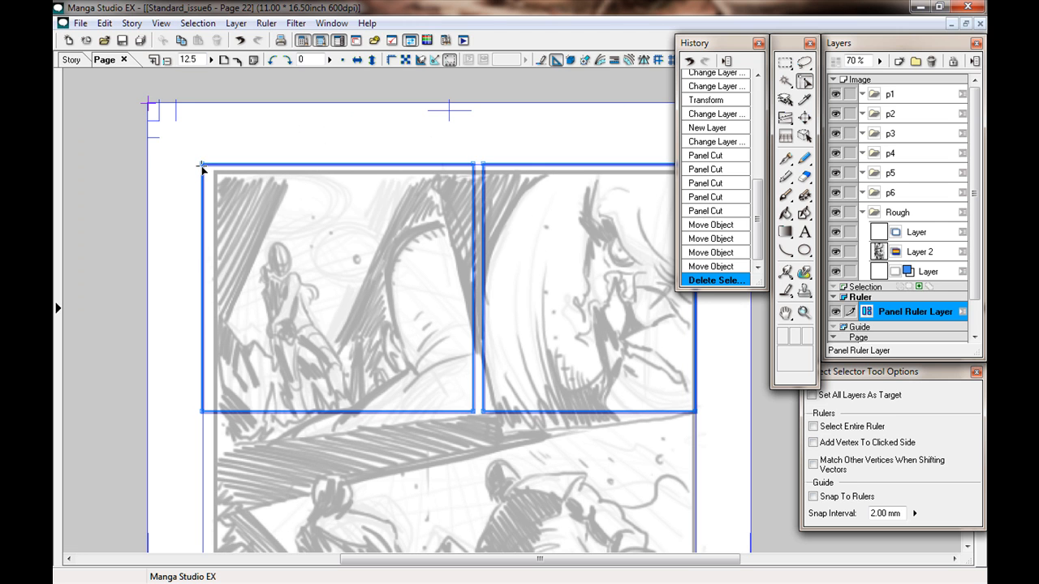
drag(202, 165, 209, 177)
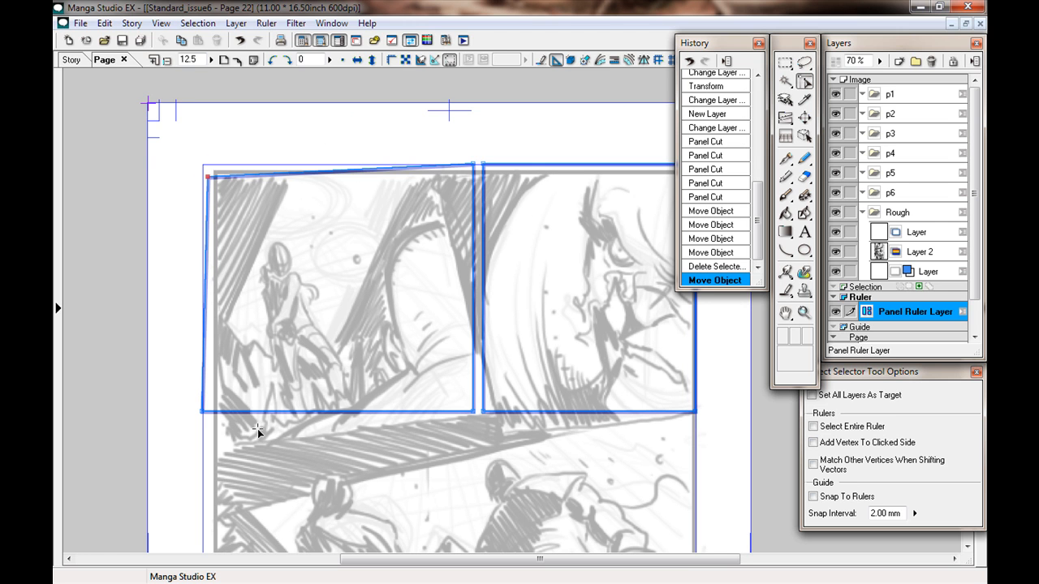
drag(472, 166, 435, 171)
drag(452, 338, 377, 367)
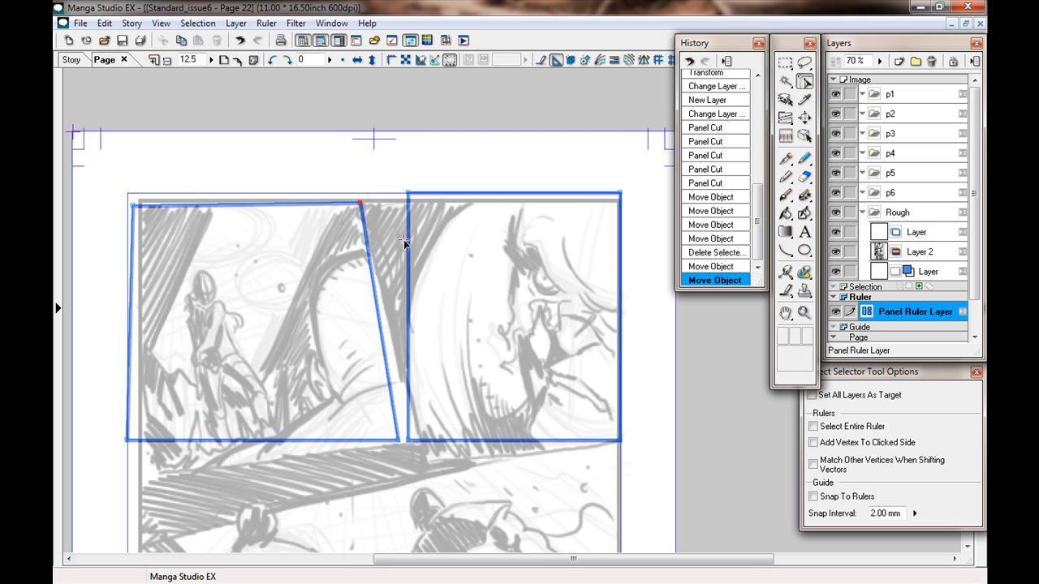
Reposition the four corners of the first row's right panel to give it slanted side and bottom edges
drag(409, 193, 368, 188)
drag(619, 192, 610, 183)
drag(602, 448, 597, 383)
drag(364, 407, 377, 432)
drag(597, 385, 605, 401)
Adjust the first panel's corners so its right edge parallels the neighbouring panel and its bottom edge slopes down toward the left
drag(303, 447, 384, 452)
drag(434, 409, 441, 432)
drag(396, 171, 391, 168)
drag(171, 174, 164, 174)
drag(162, 410, 178, 447)
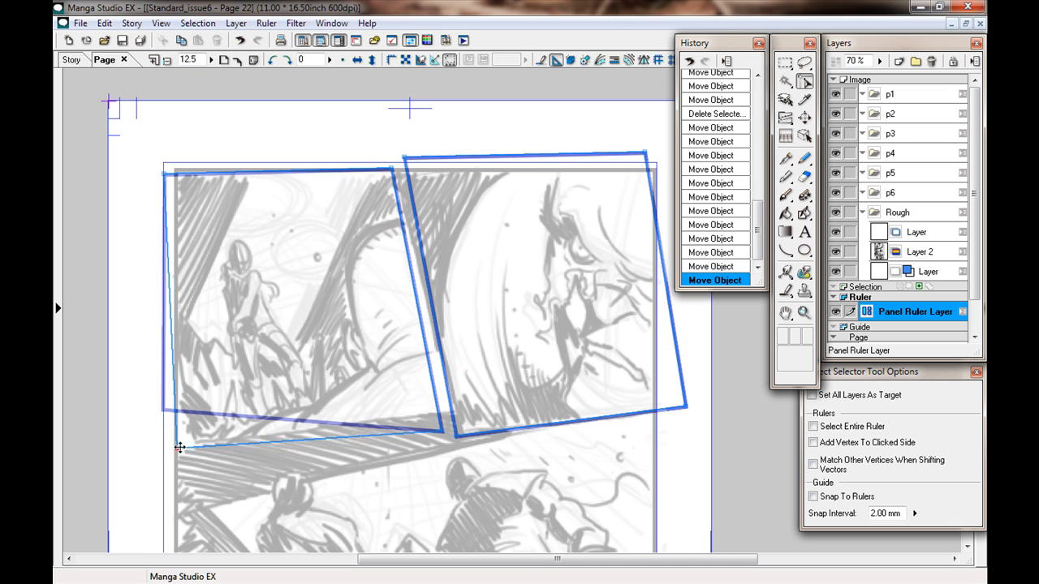
drag(434, 421, 495, 421)
drag(235, 465, 184, 394)
drag(294, 436, 265, 394)
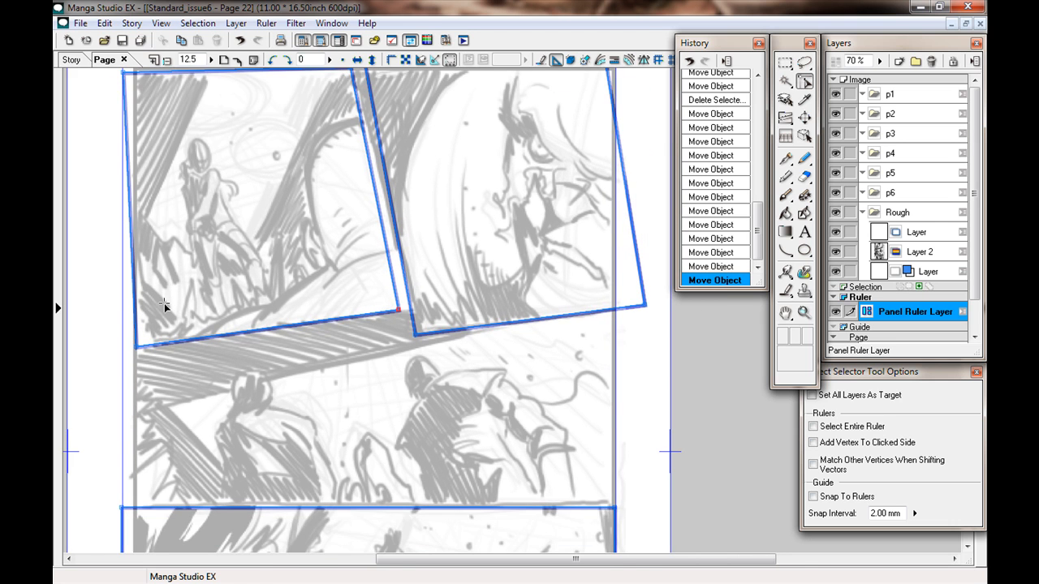
Examine the finished panel borders across the page, from the slanted top row down to the bottom row's corner
drag(508, 329, 438, 390)
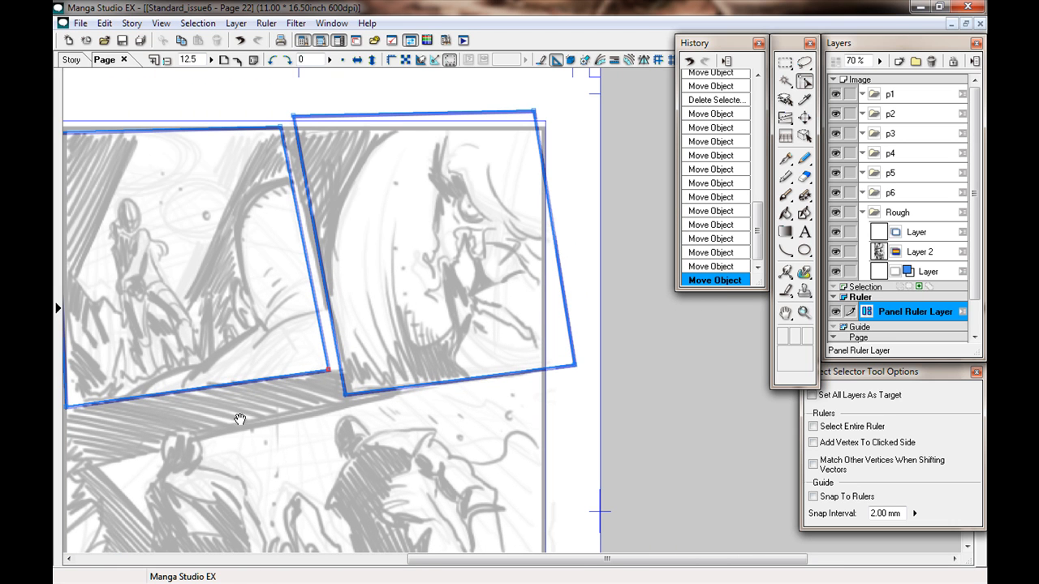
drag(240, 362, 328, 341)
key(ctrl+minus)
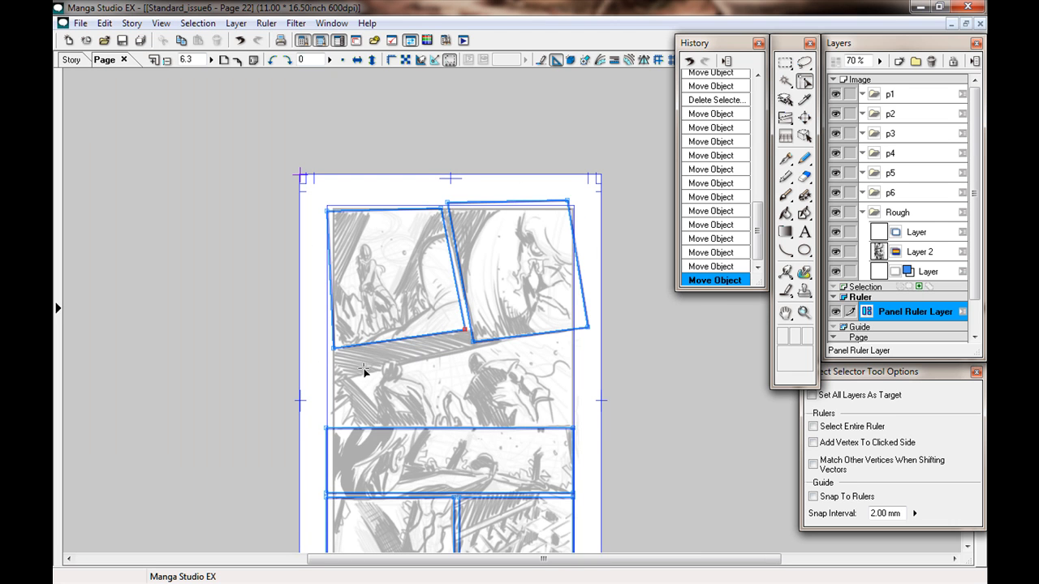
scroll(361, 360, down, 1)
drag(396, 361, 372, 63)
key(ctrl+plus)
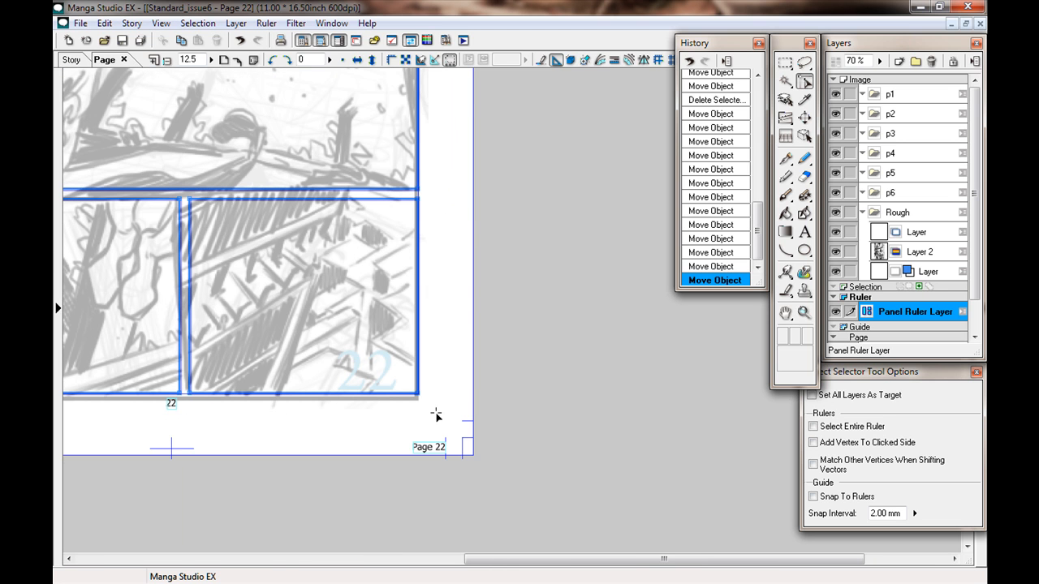
drag(228, 405, 235, 416)
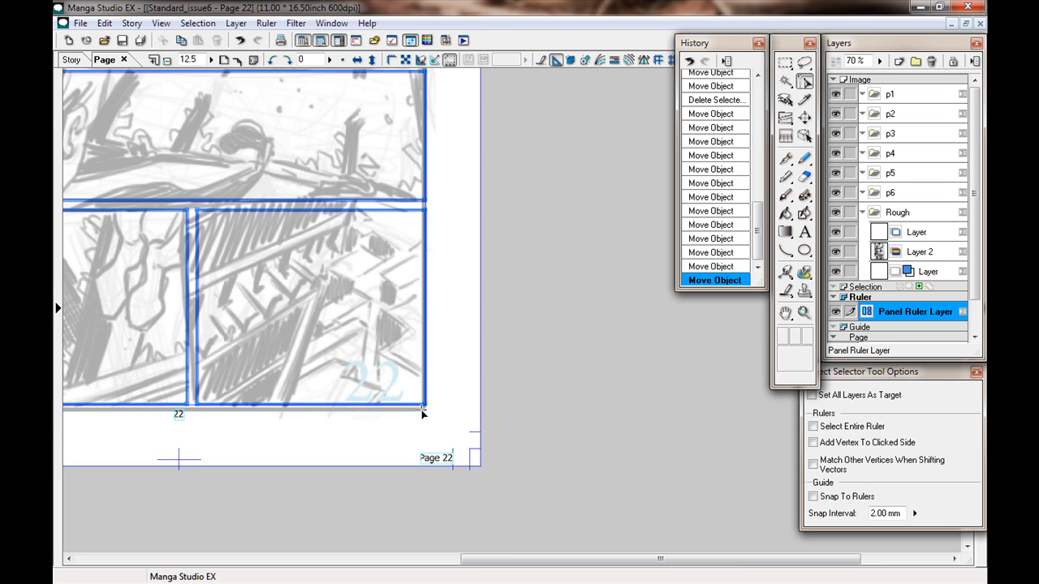
drag(404, 156, 467, 300)
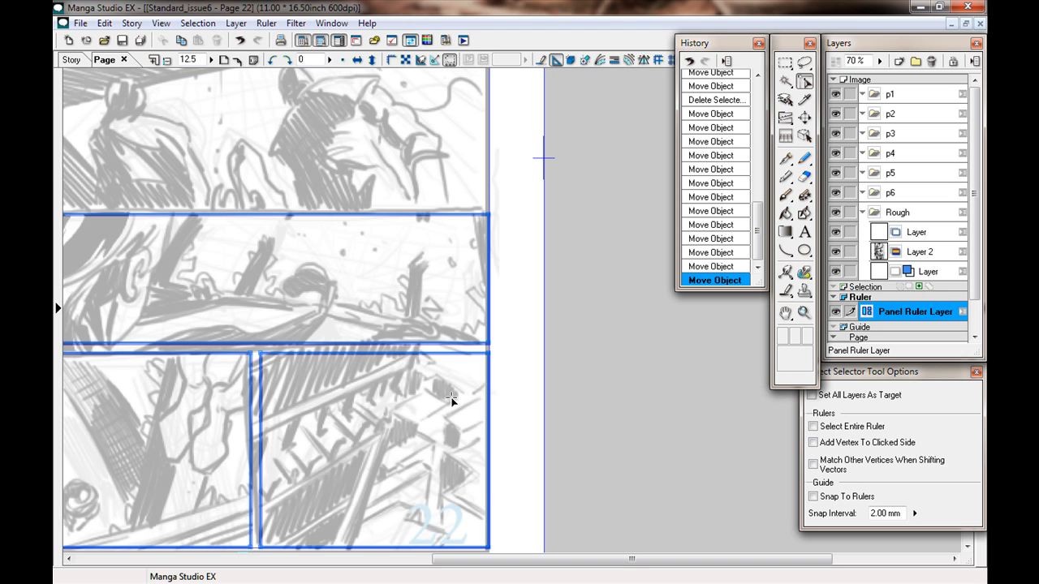
drag(430, 443, 389, 263)
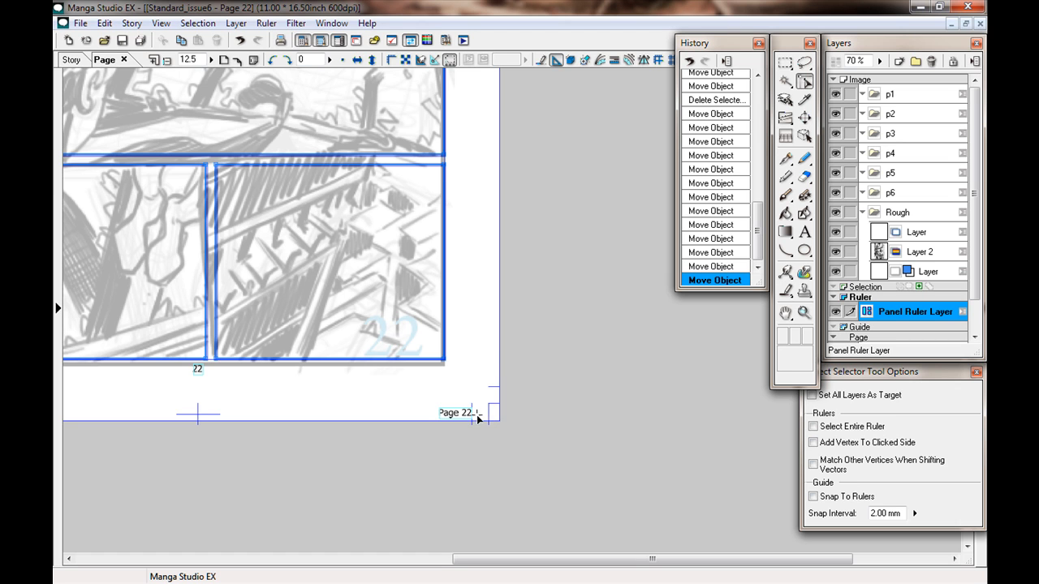
scroll(477, 354, up, 1)
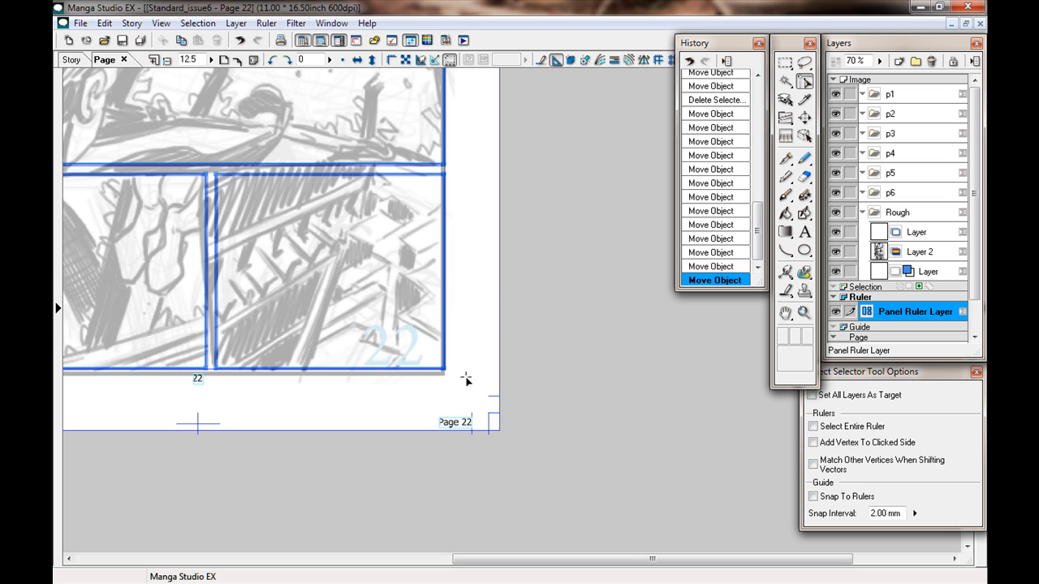
drag(435, 396, 461, 415)
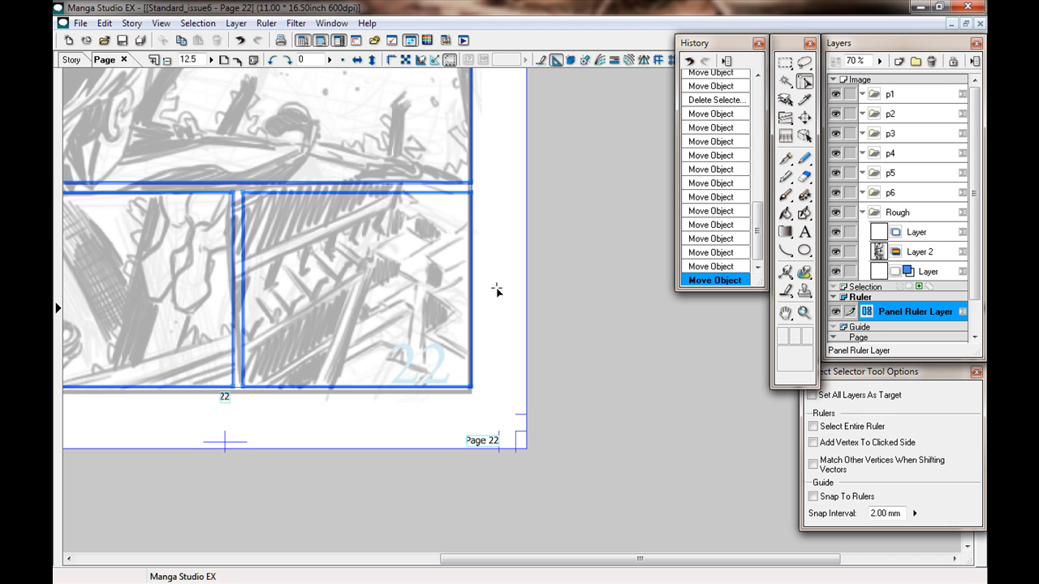
Move the two right-hand corners of the first row's right panel inward to bring its slanted side closer to the page margin
drag(493, 360, 493, 370)
scroll(494, 370, up, 10)
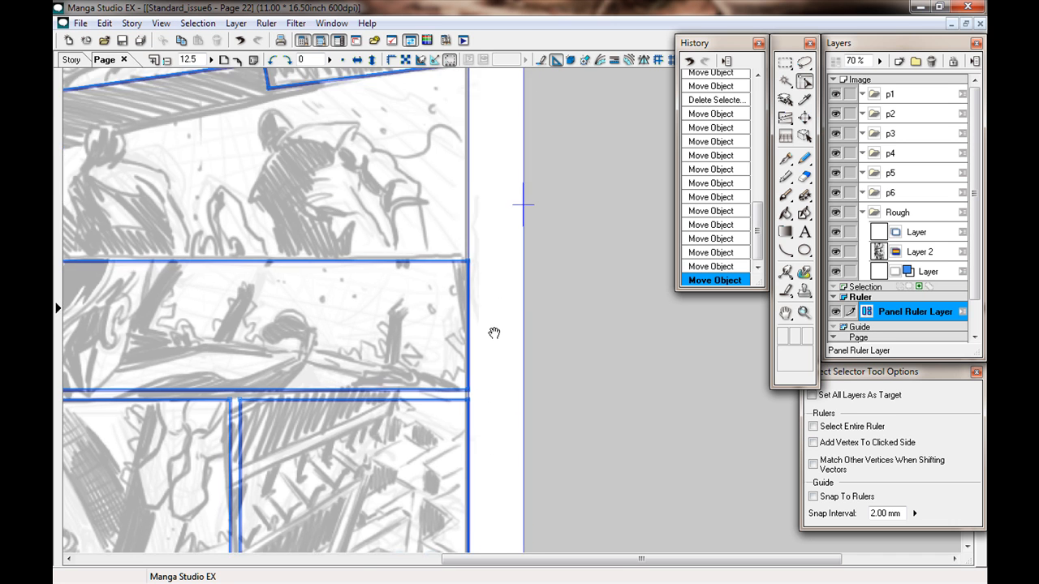
scroll(496, 290, down, 1)
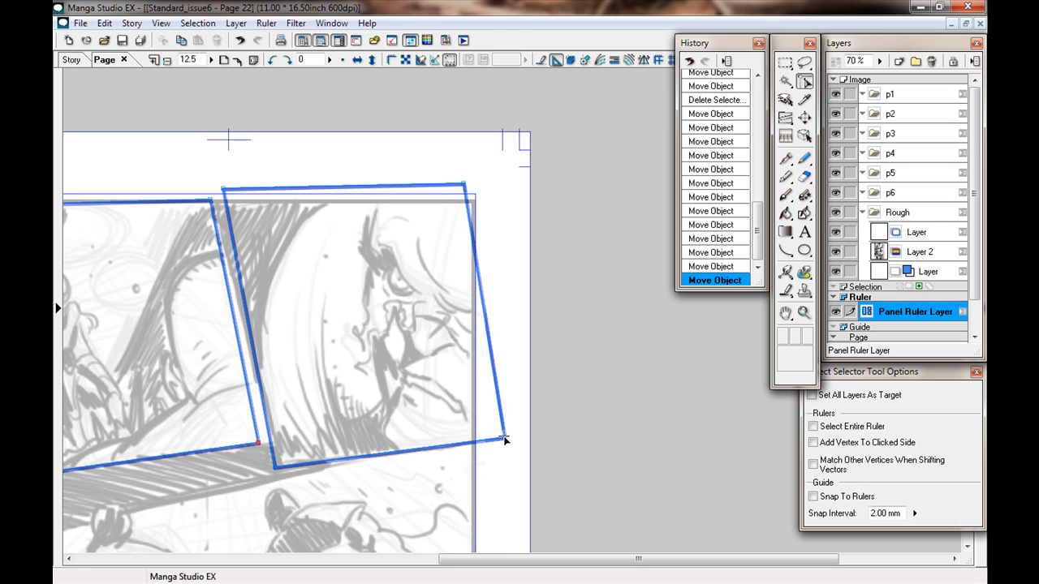
drag(487, 316, 502, 290)
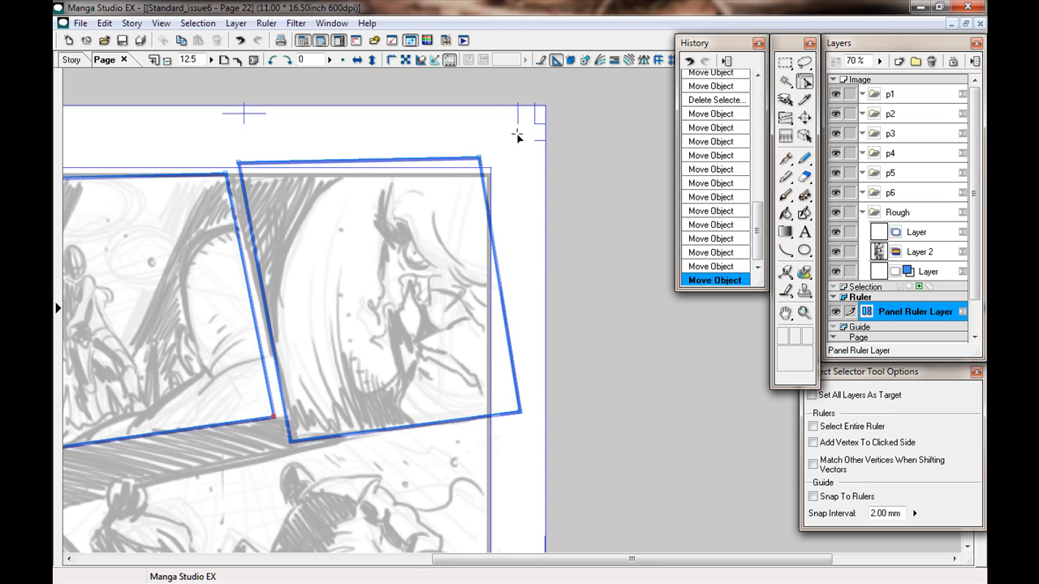
drag(503, 387, 534, 389)
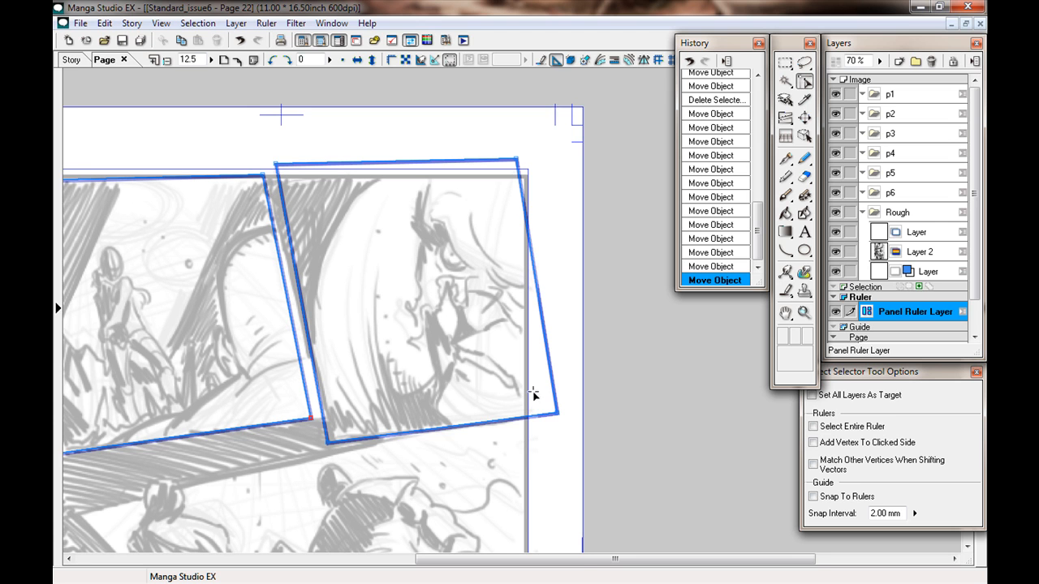
drag(537, 380, 573, 379)
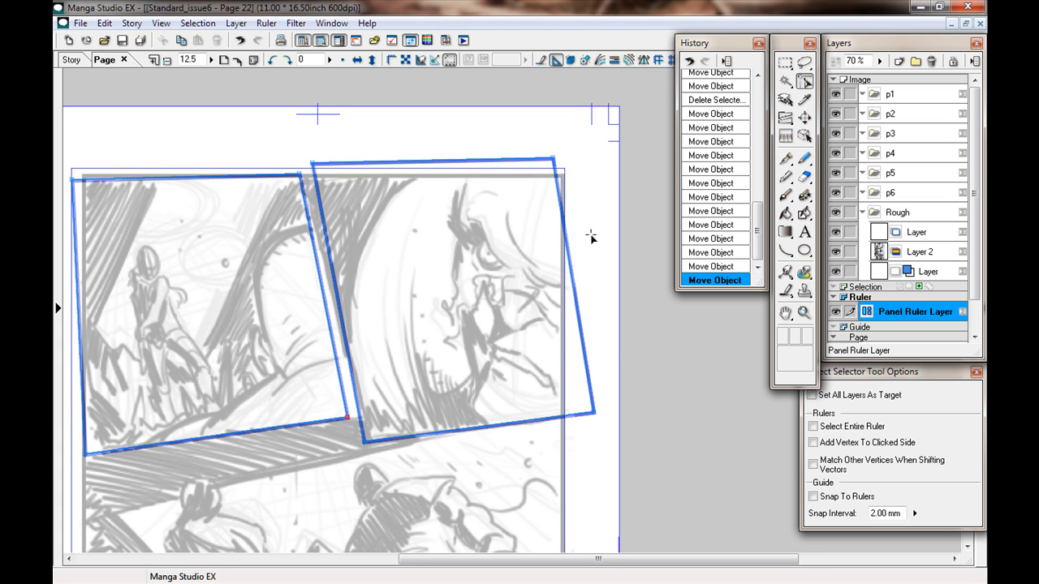
drag(593, 416, 580, 409)
drag(413, 278, 420, 323)
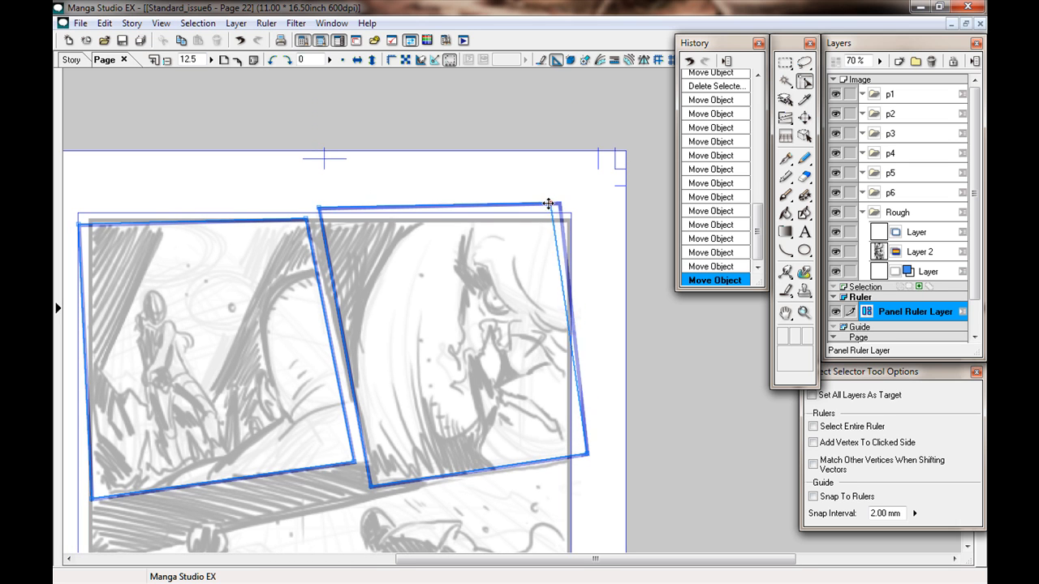
drag(347, 258, 421, 237)
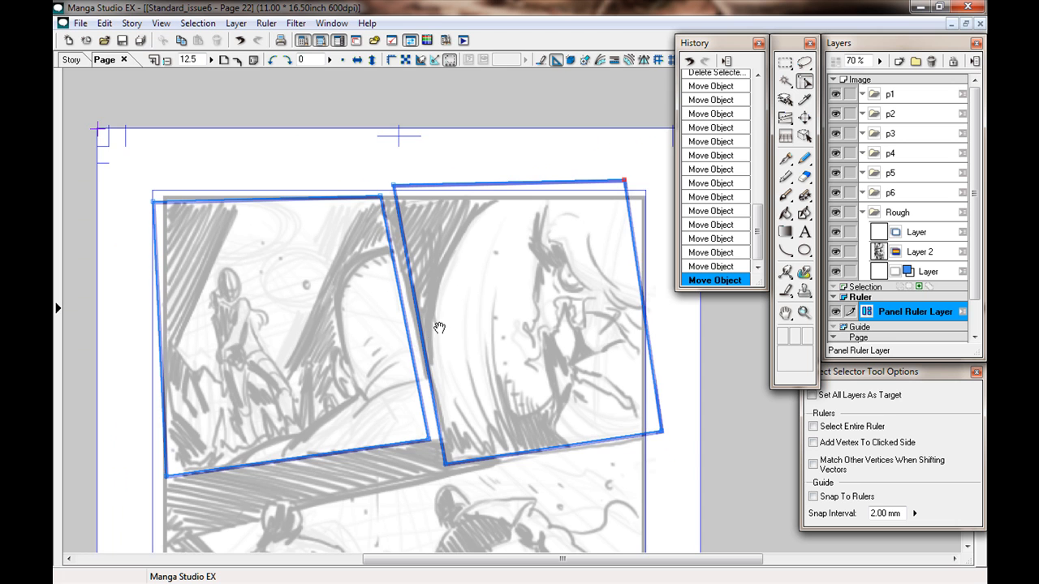
Rasterize the Panel Ruler Layer while keeping the original, and place the rasterized layer above the p1 folder
drag(431, 329, 382, 274)
key(ctrl+minus)
drag(349, 364, 348, 343)
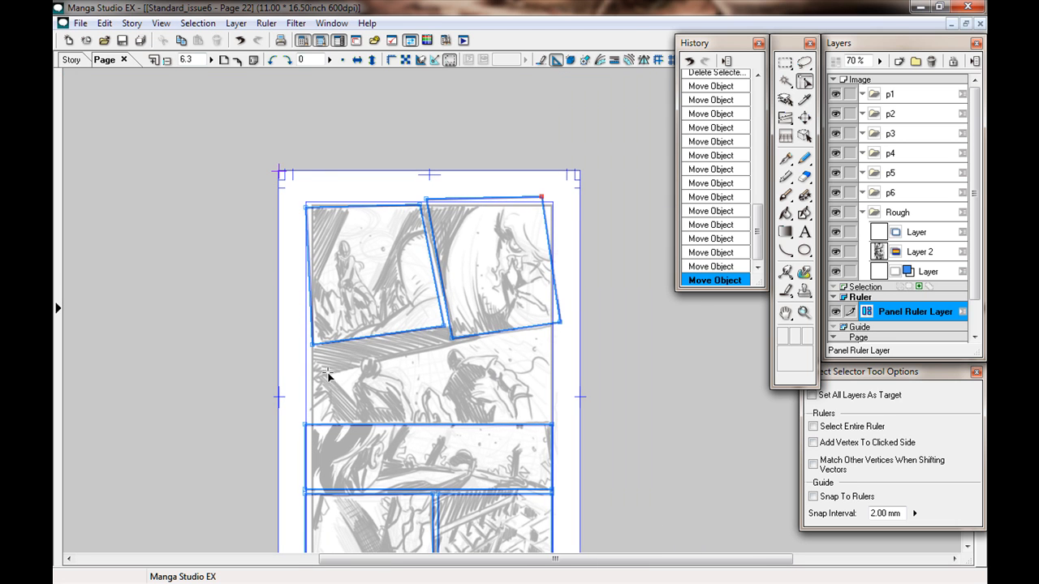
right_click(876, 315)
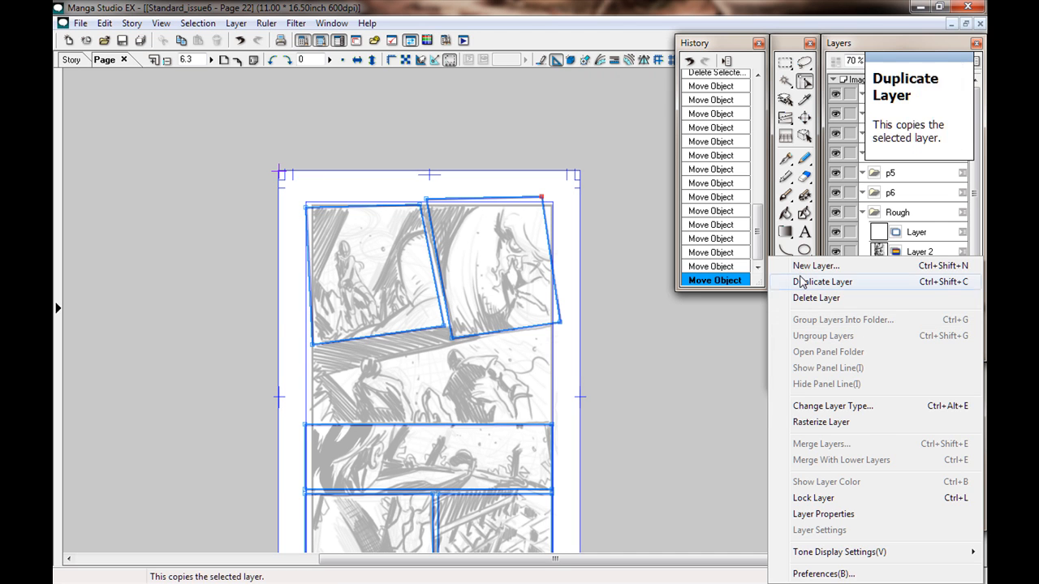
click(612, 13)
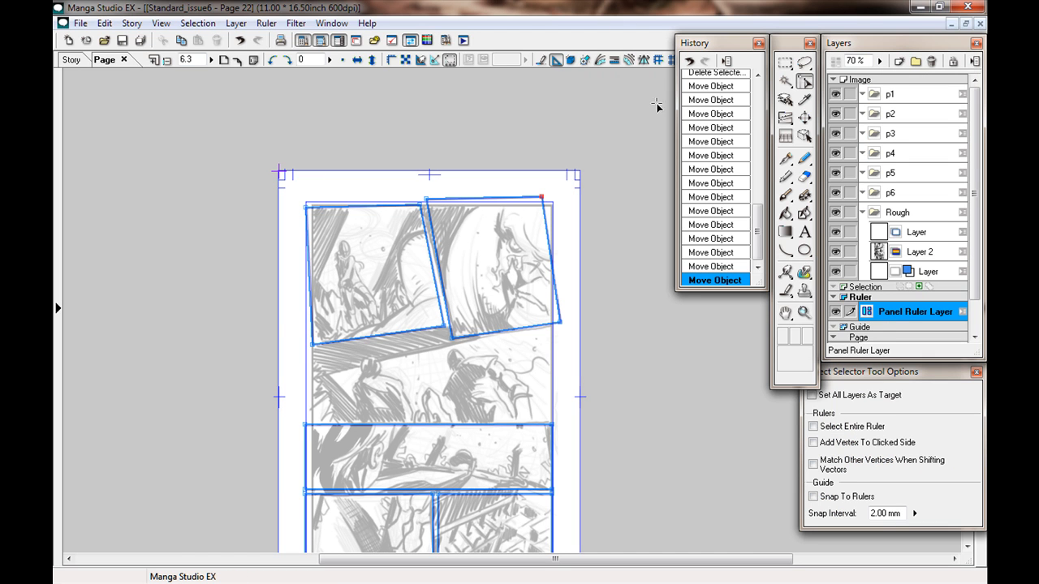
right_click(883, 316)
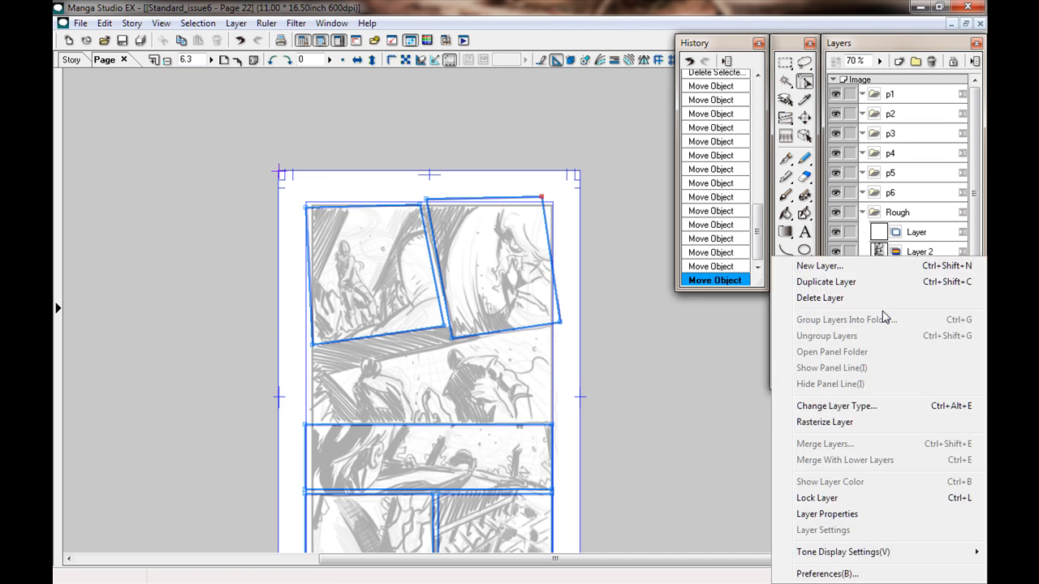
click(808, 422)
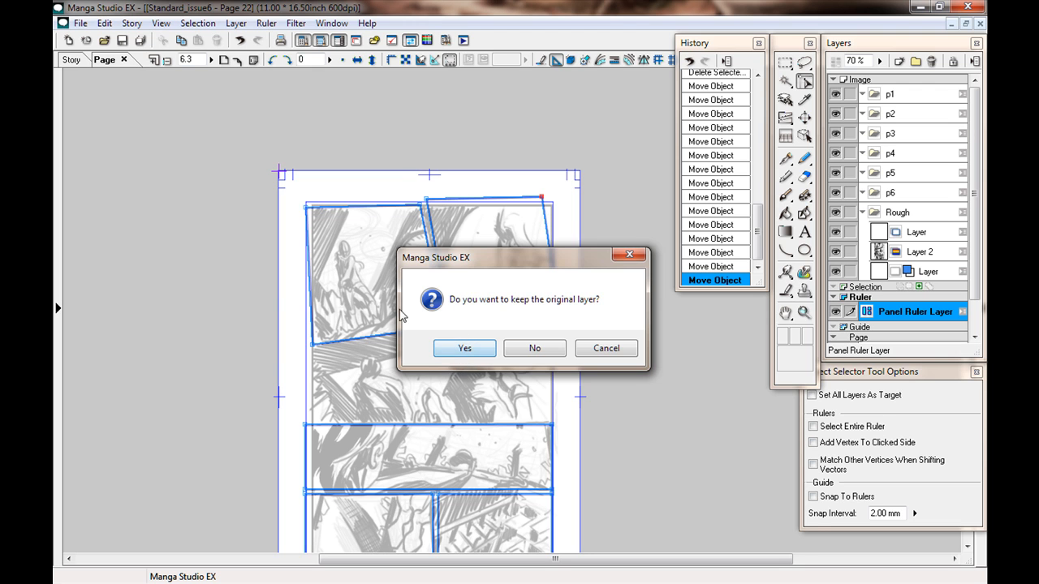
click(460, 348)
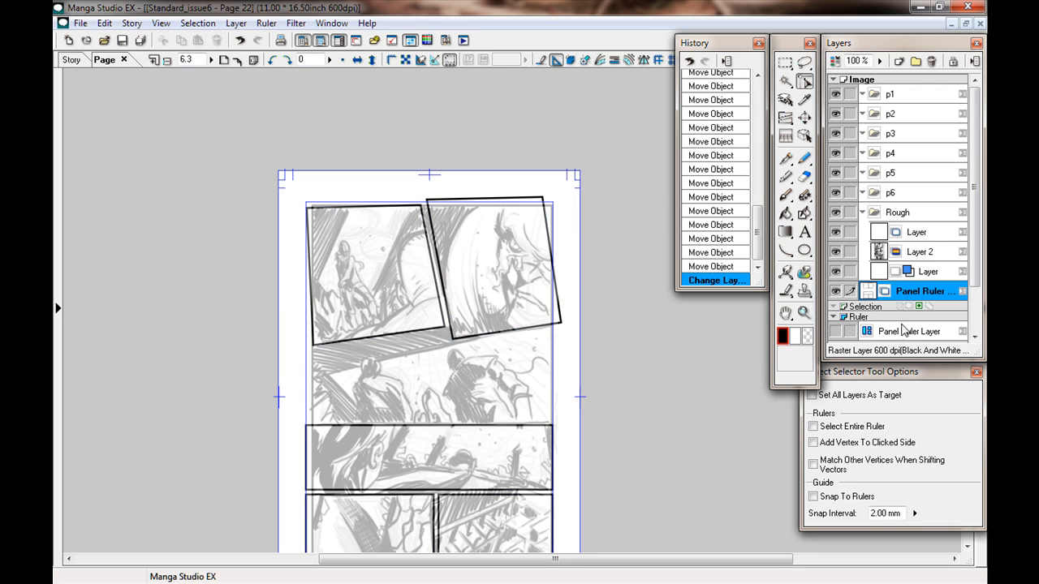
drag(906, 294, 899, 83)
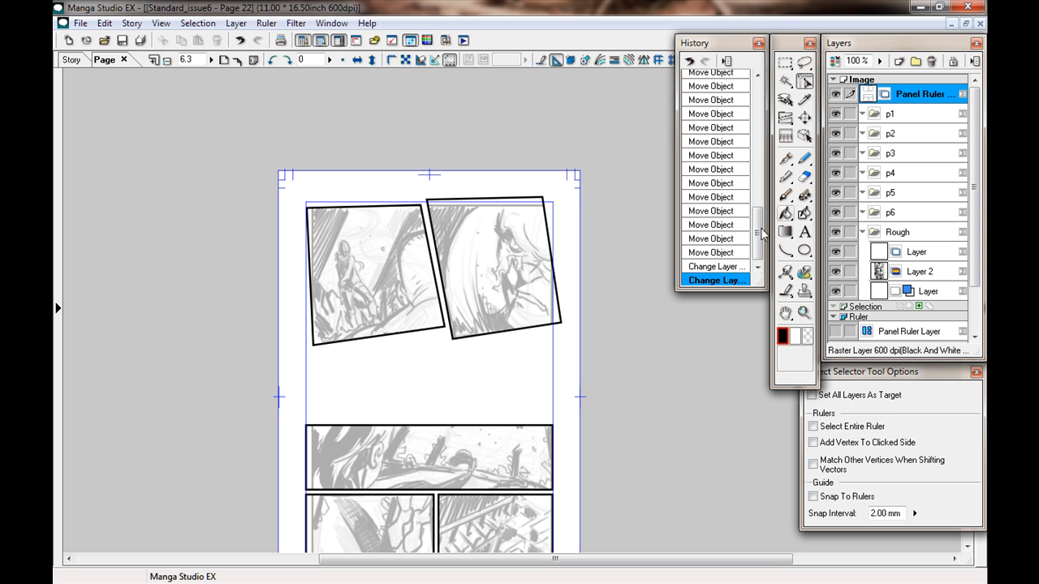
Select the white area surrounding the panel frames on the rasterized panel layer with the Magic Wand
drag(357, 361, 379, 289)
key(ctrl+plus)
key(ctrl+plus)
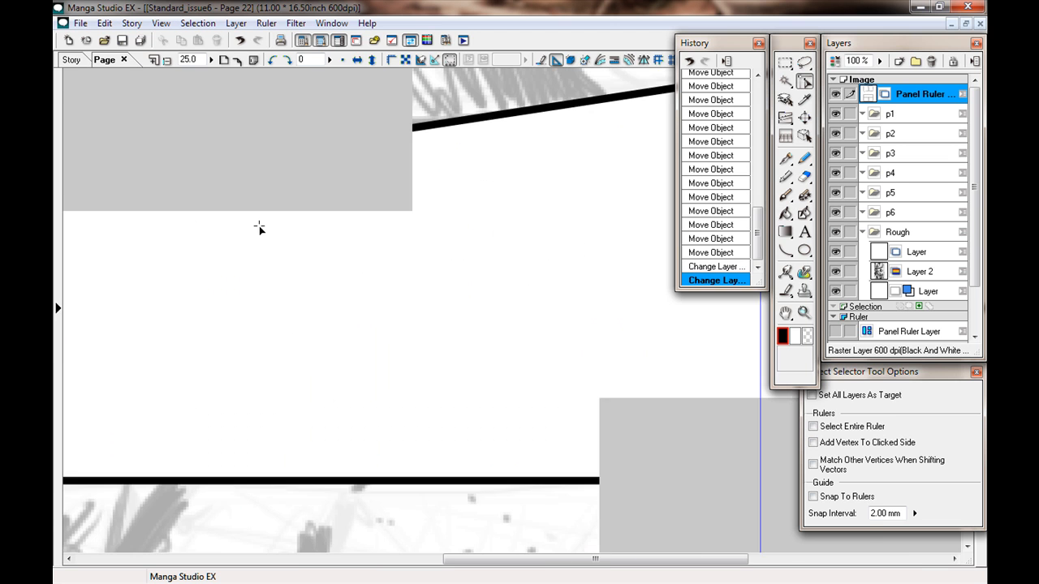
drag(476, 432, 228, 337)
drag(386, 381, 349, 278)
drag(383, 312, 522, 456)
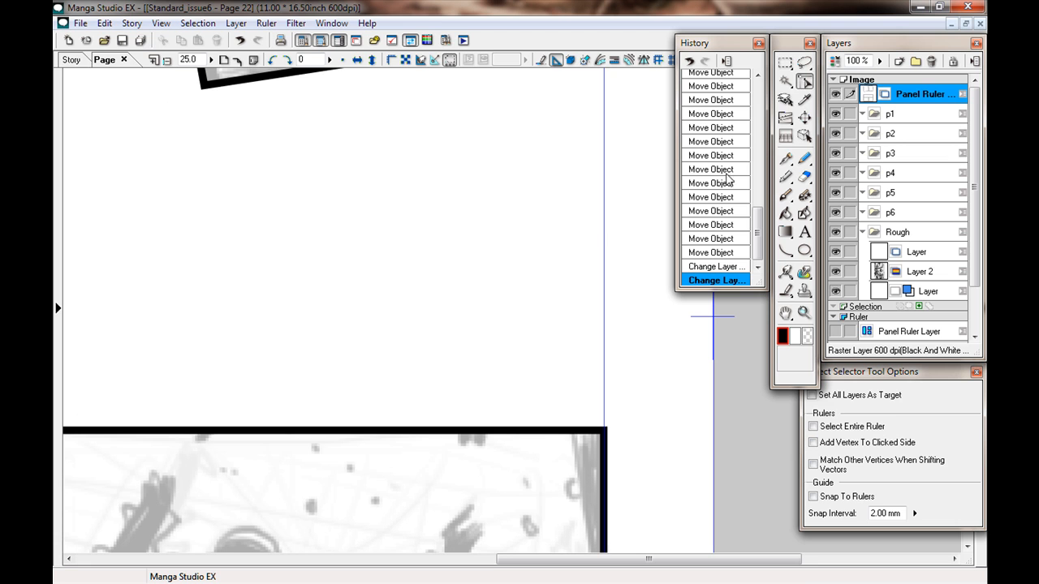
click(786, 82)
key(ctrl+minus)
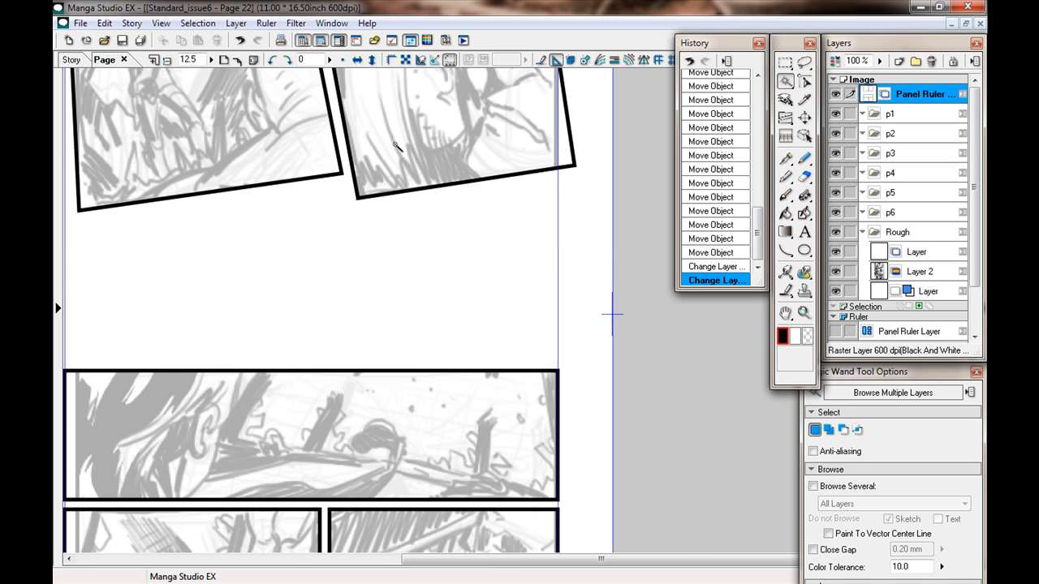
drag(396, 365, 480, 378)
click(490, 331)
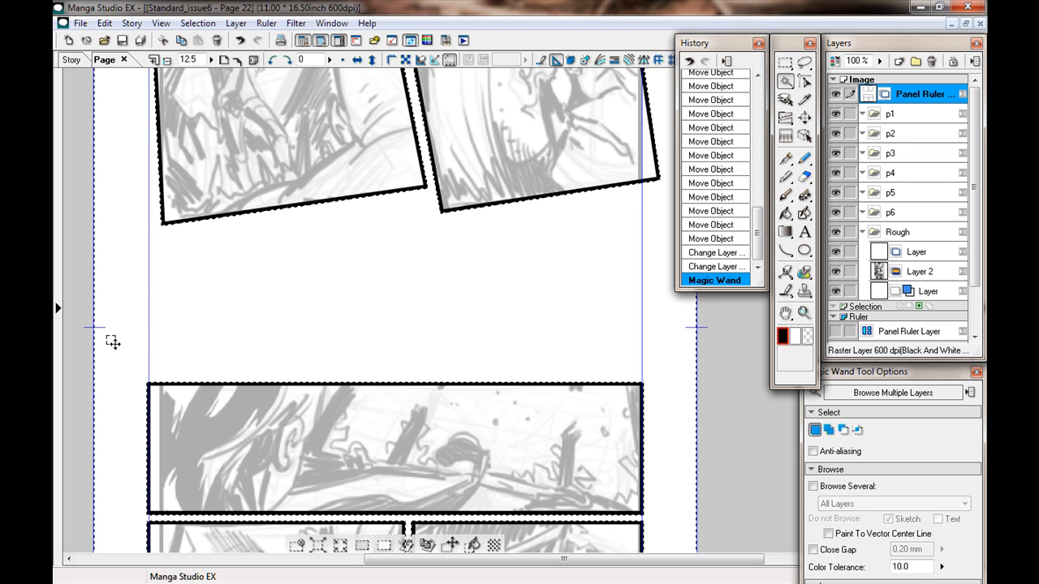
Clear the selected white area around the panels on the rasterized layer and remove the selection
key(ctrl+minus)
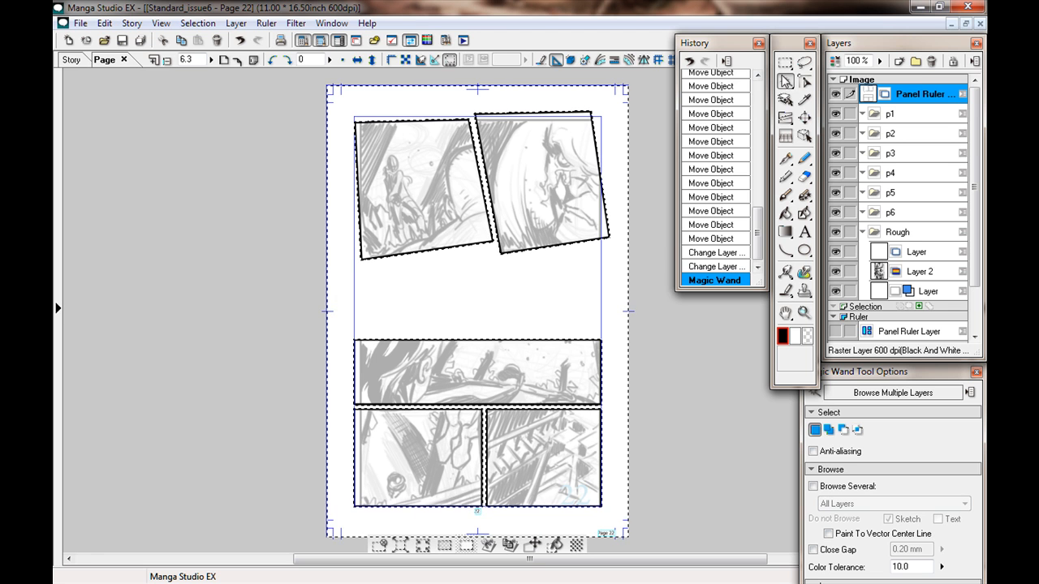
drag(803, 68, 807, 84)
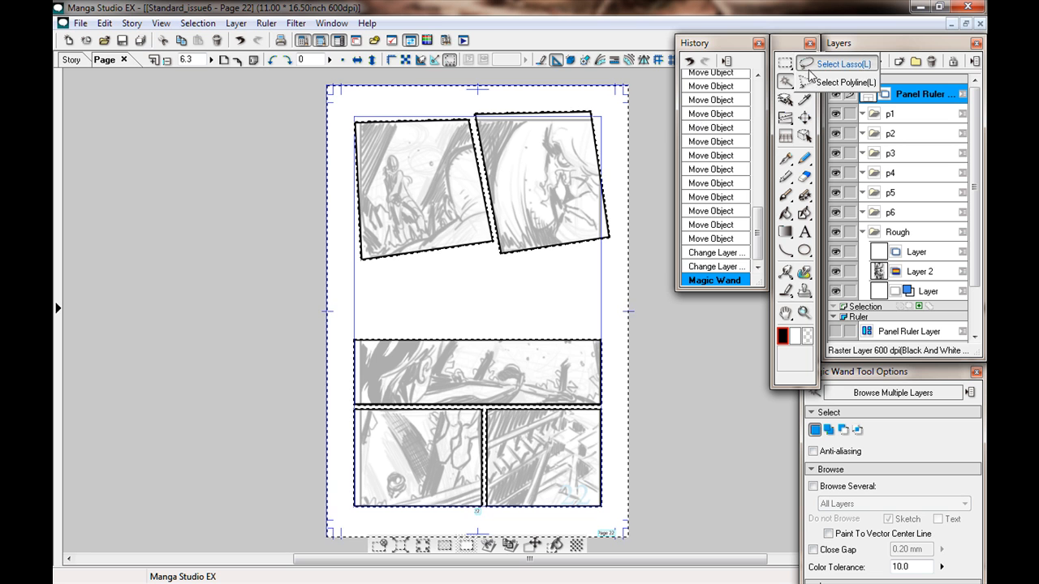
click(445, 546)
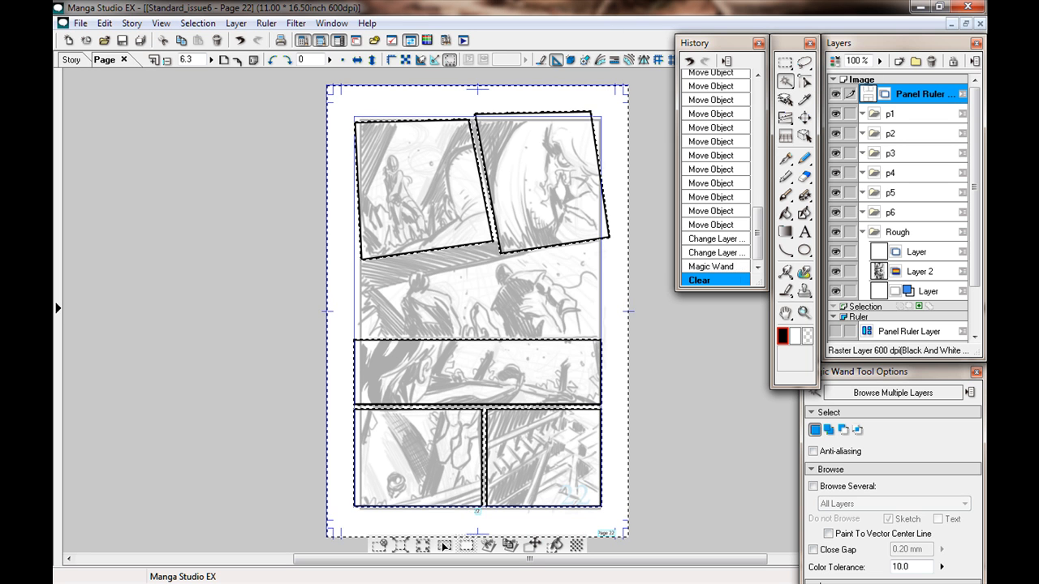
click(379, 544)
Add a new layer with the default settings inside the p1 folder
key(ctrl+plus)
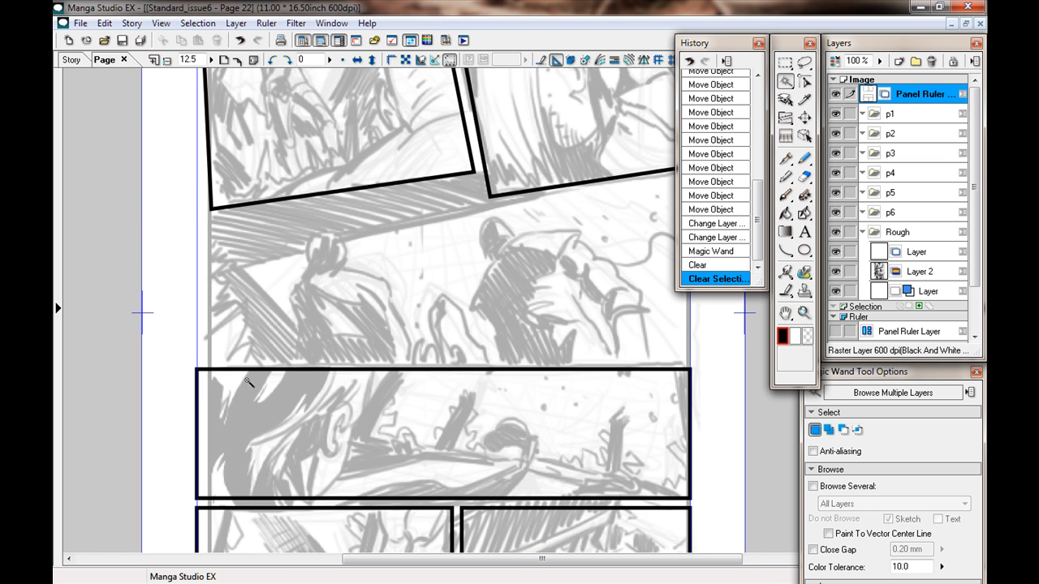
mouse_move(325, 385)
mouse_down()
mouse_move(317, 252)
mouse_move(325, 396)
mouse_up()
click(892, 114)
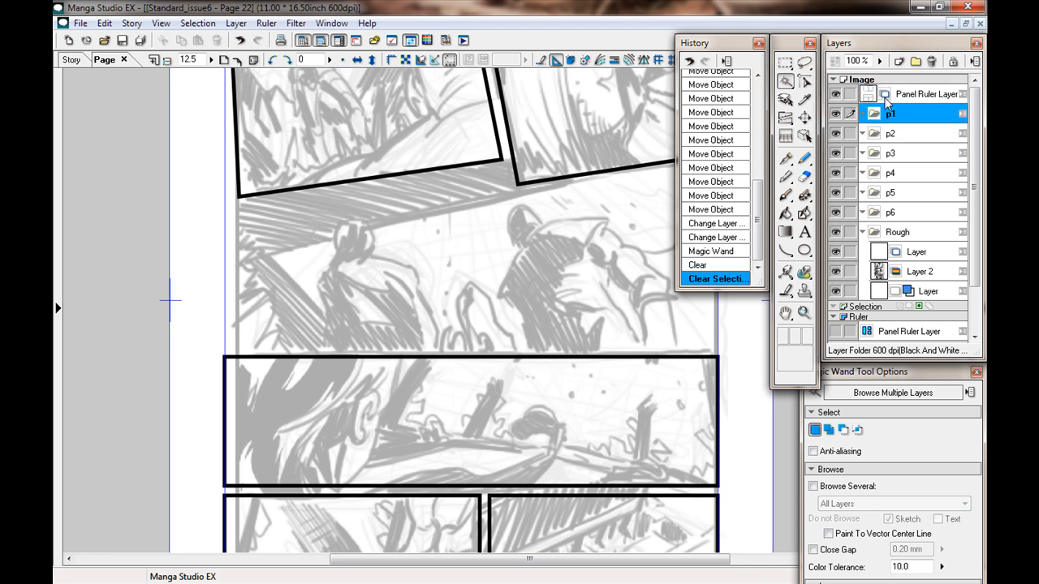
click(899, 61)
click(560, 385)
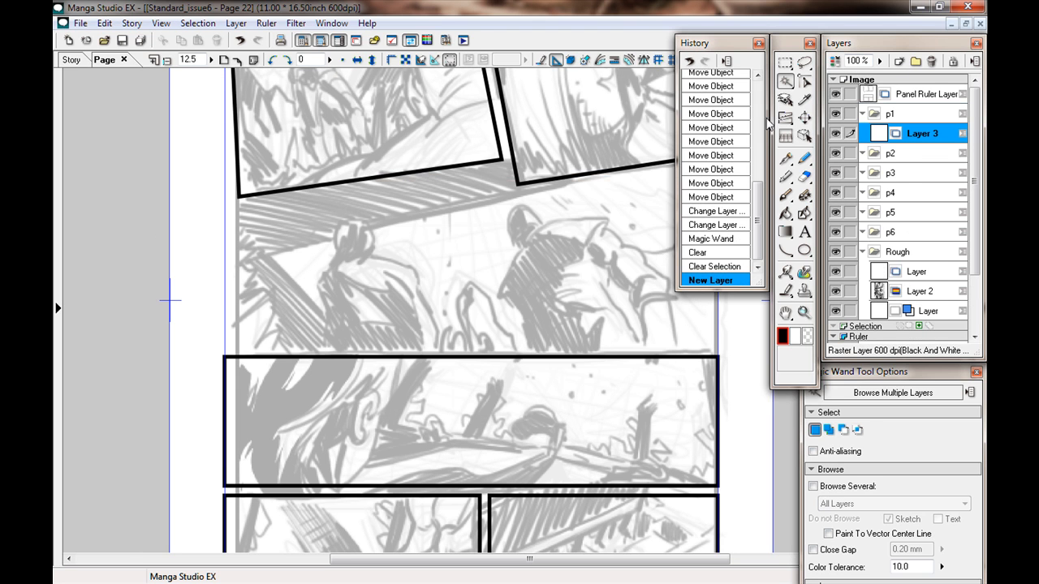
Try Maru pen strokes across the upper border of the wide panel near the head, and undo them
click(785, 159)
mouse_move(341, 418)
mouse_down()
mouse_move(389, 391)
mouse_move(380, 373)
mouse_move(347, 399)
mouse_up()
key(ctrl+z)
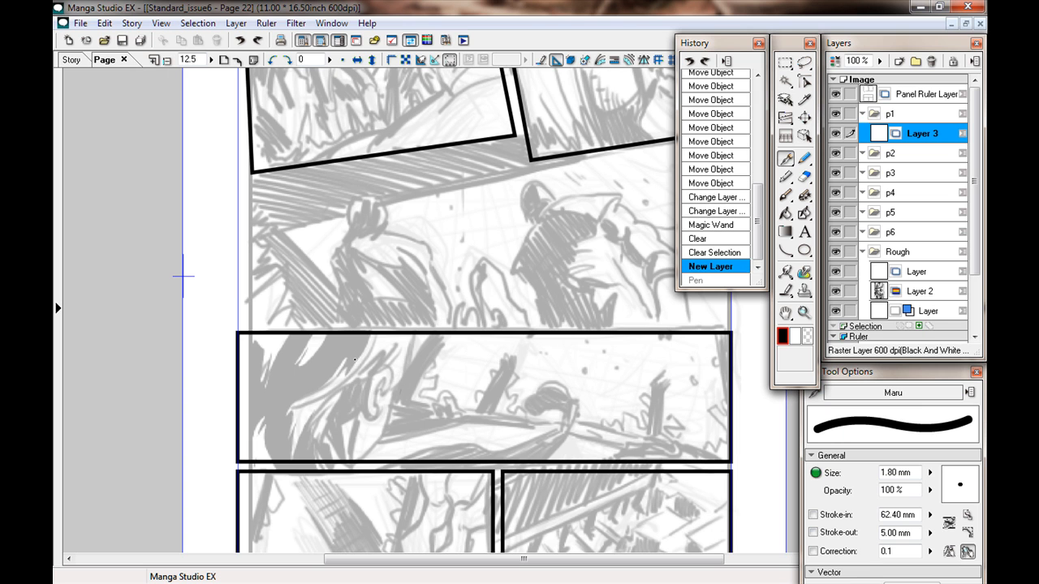
mouse_move(375, 335)
mouse_down()
mouse_move(319, 389)
mouse_move(373, 307)
mouse_up()
mouse_move(308, 370)
mouse_down()
mouse_move(367, 296)
mouse_move(326, 334)
mouse_up()
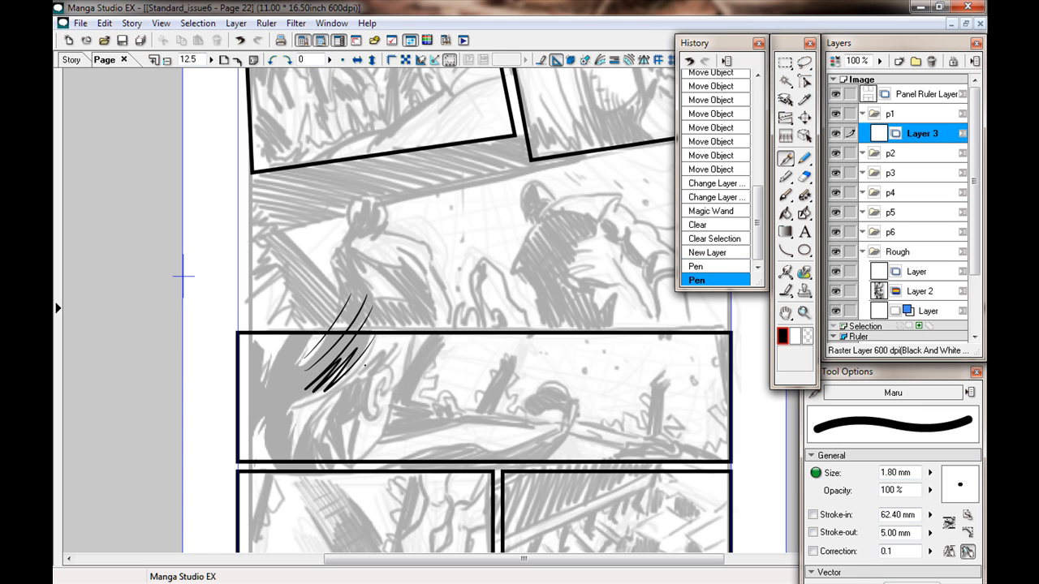
mouse_move(341, 280)
mouse_down()
mouse_move(302, 320)
mouse_move(347, 286)
mouse_up()
key(ctrl+z)
key(ctrl+z)
key(ctrl+z)
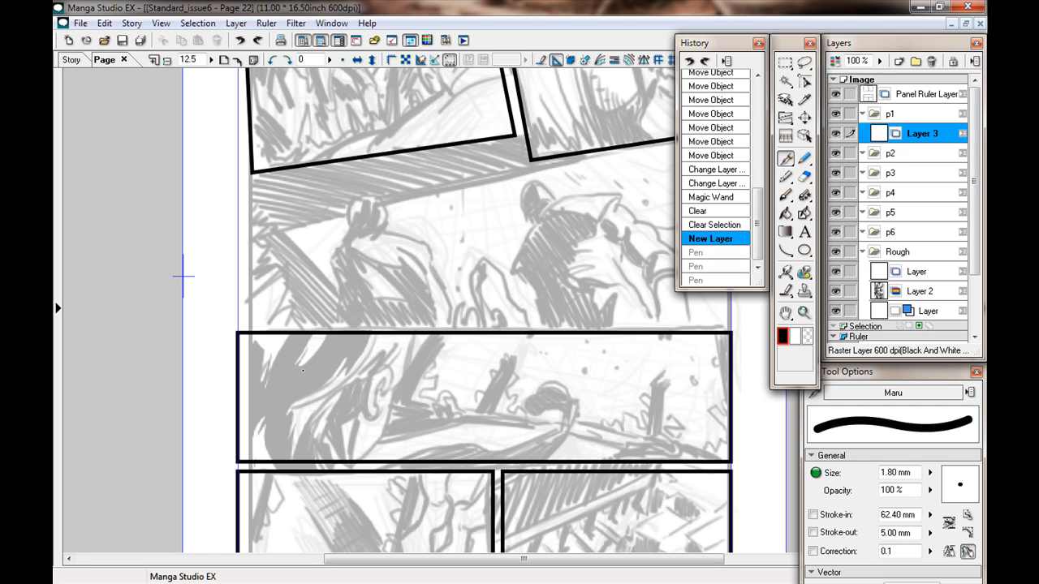
Delete the empty layer from the p1 folder and make the first layer in the Rough folder active
key(ctrl+minus)
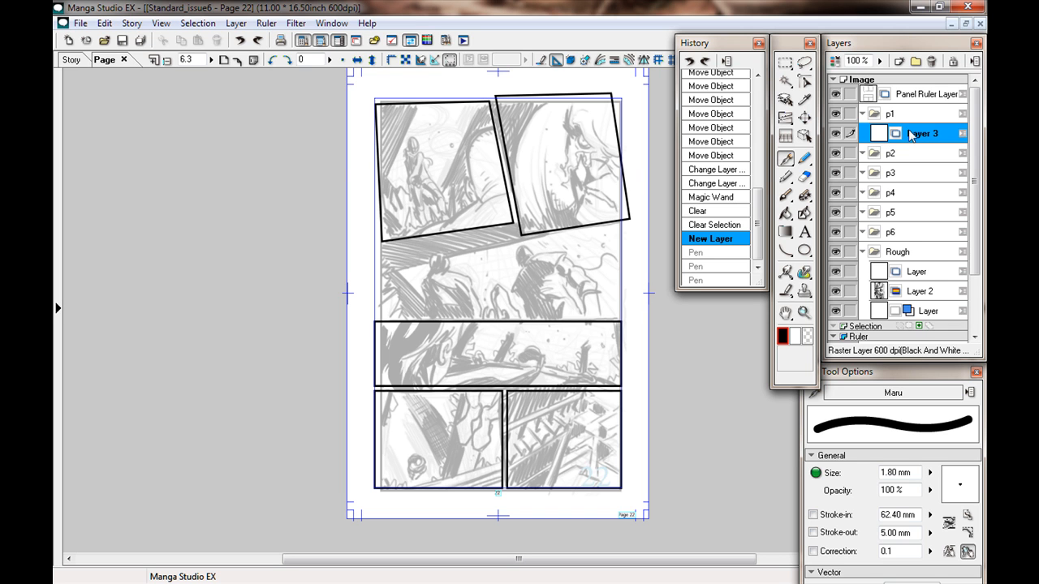
click(930, 61)
drag(471, 346, 481, 326)
key(ctrl+plus)
drag(427, 396, 387, 331)
click(917, 256)
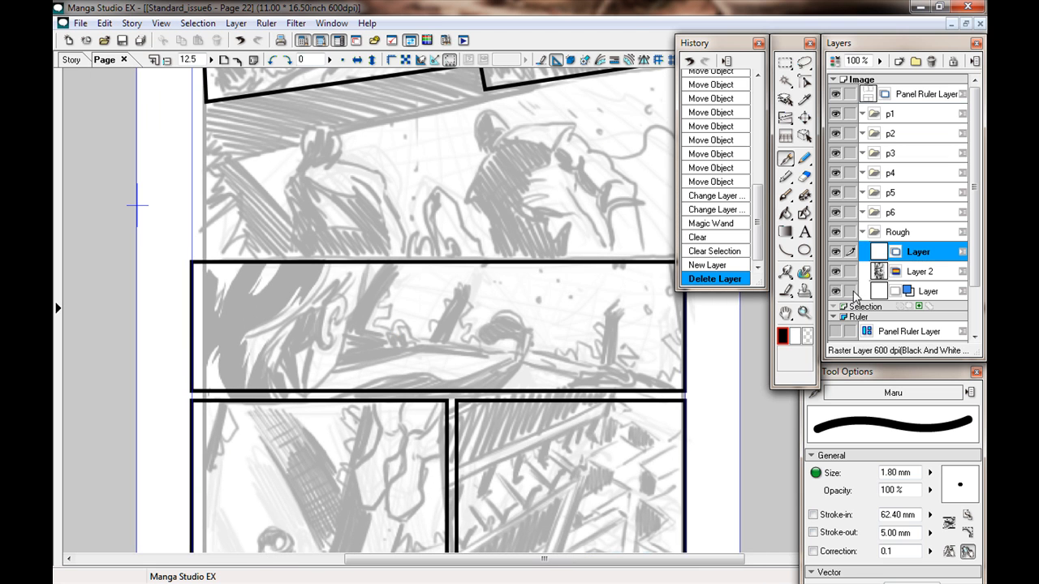
Try a stroke with the Dark brush pen in the wide panel on the Rough folder's layer, and undo it
click(785, 196)
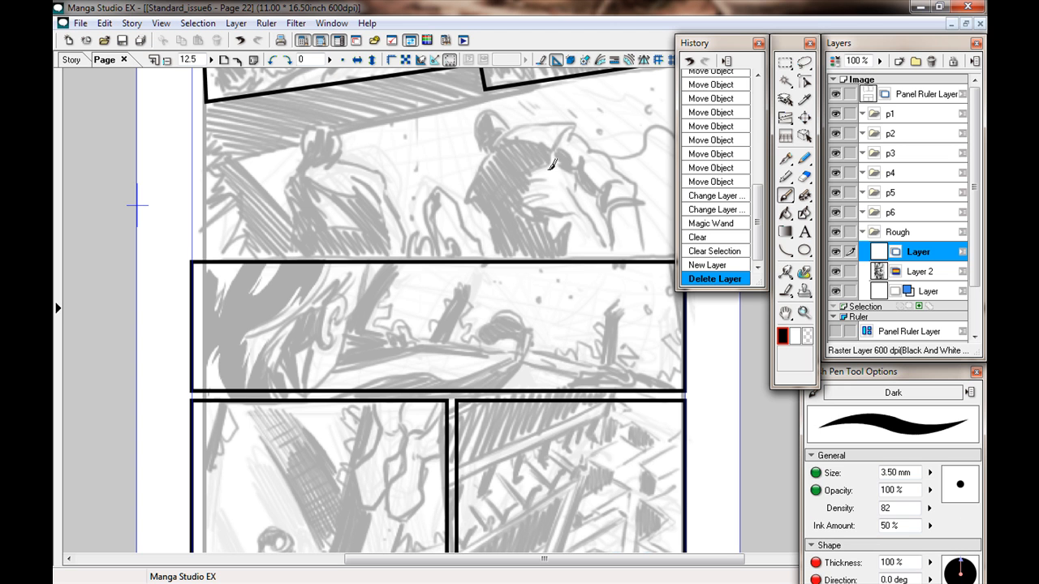
drag(575, 279, 550, 312)
key(ctrl+z)
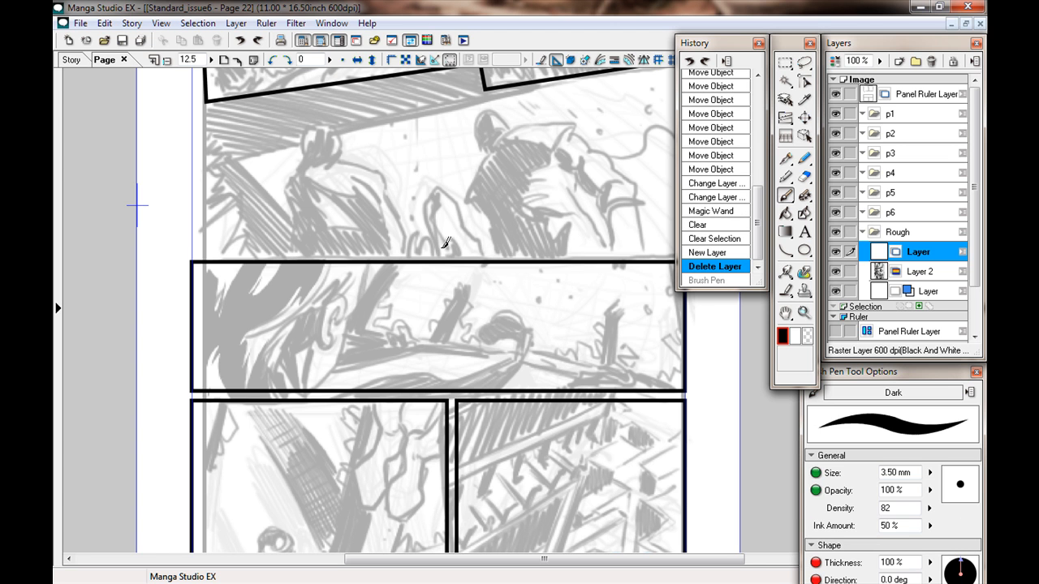
Try brush pen strokes along the back of the hunched figure below the slanted panels, and undo them
key(ctrl+plus)
drag(440, 246, 428, 539)
drag(413, 353, 349, 336)
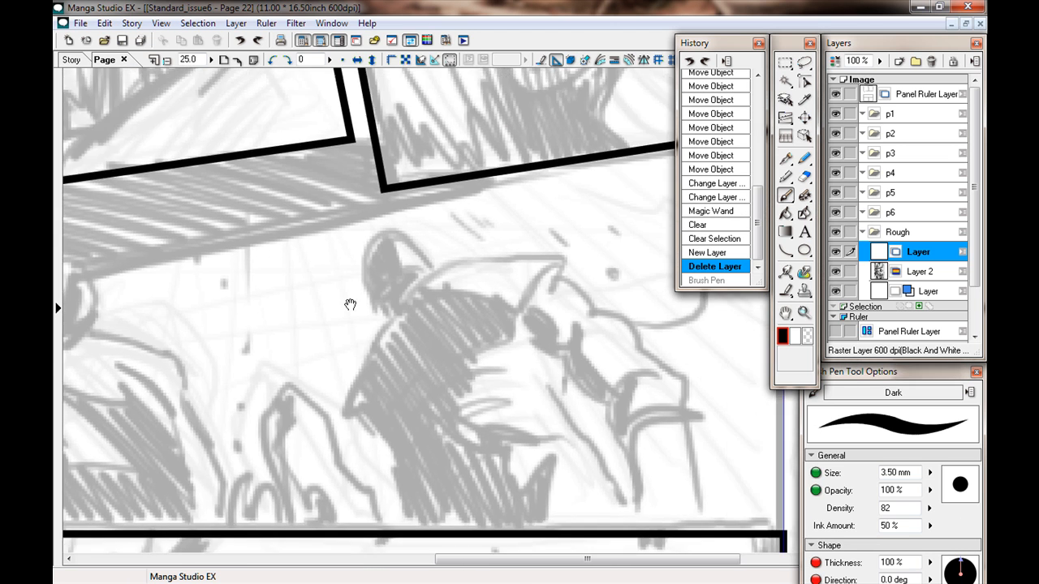
mouse_move(508, 272)
mouse_down()
mouse_move(455, 285)
mouse_move(387, 329)
mouse_move(374, 368)
mouse_up()
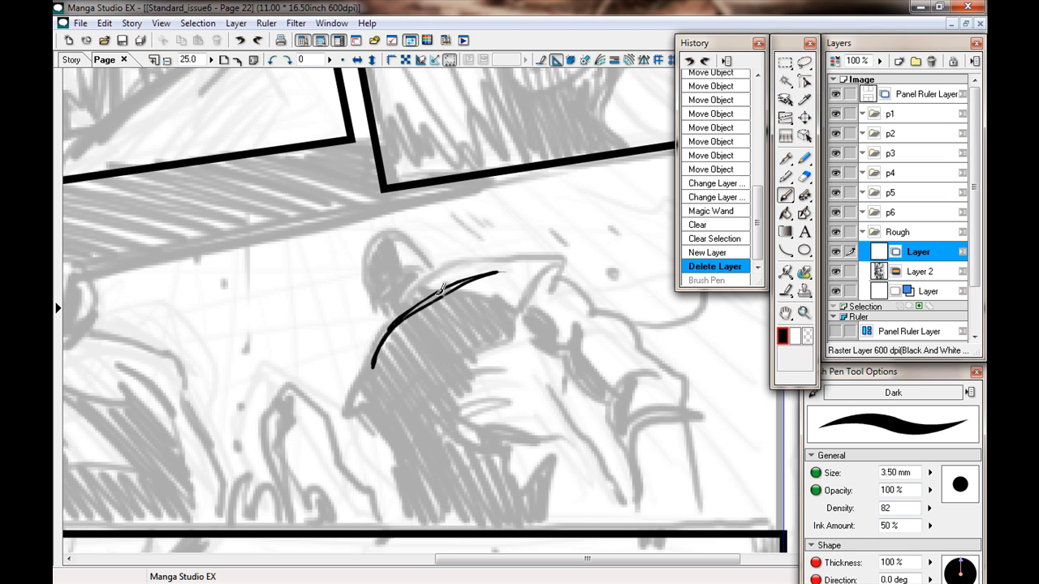
mouse_move(388, 328)
mouse_down()
mouse_move(519, 269)
mouse_move(534, 338)
mouse_up()
key(ctrl+z)
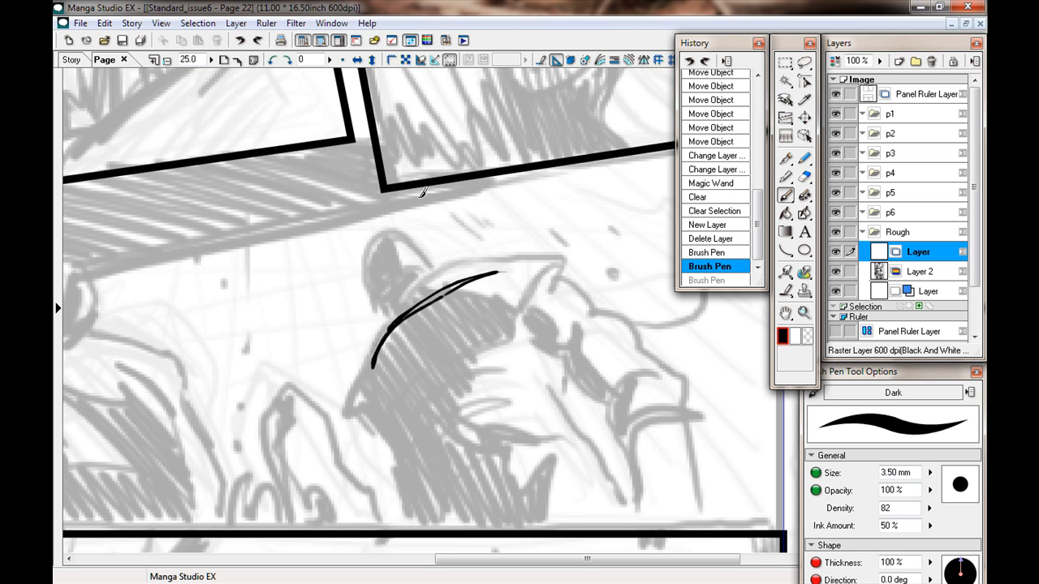
key(ctrl+z)
key(ctrl+z)
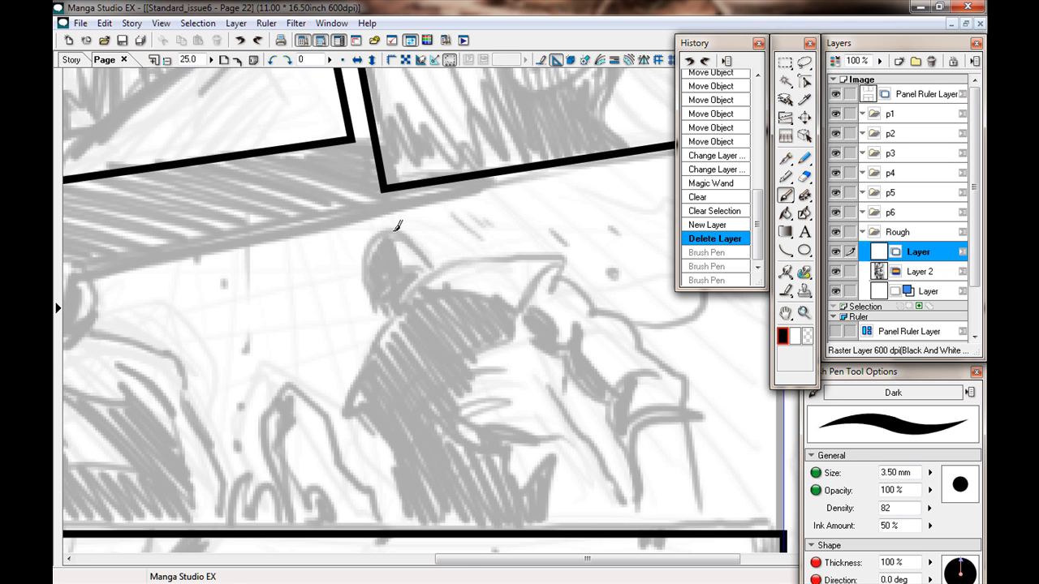
Try fine brush pen strokes at 1.20 mm for an eye on the hunched figure's head, and undo them
scroll(397, 225, up, 3)
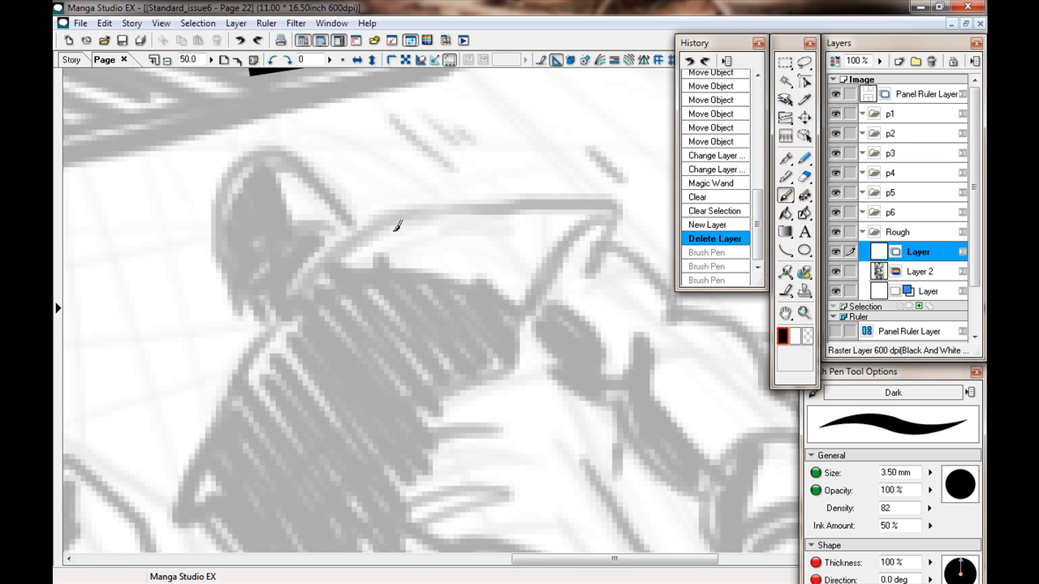
scroll(397, 225, up, 1)
drag(241, 299, 536, 378)
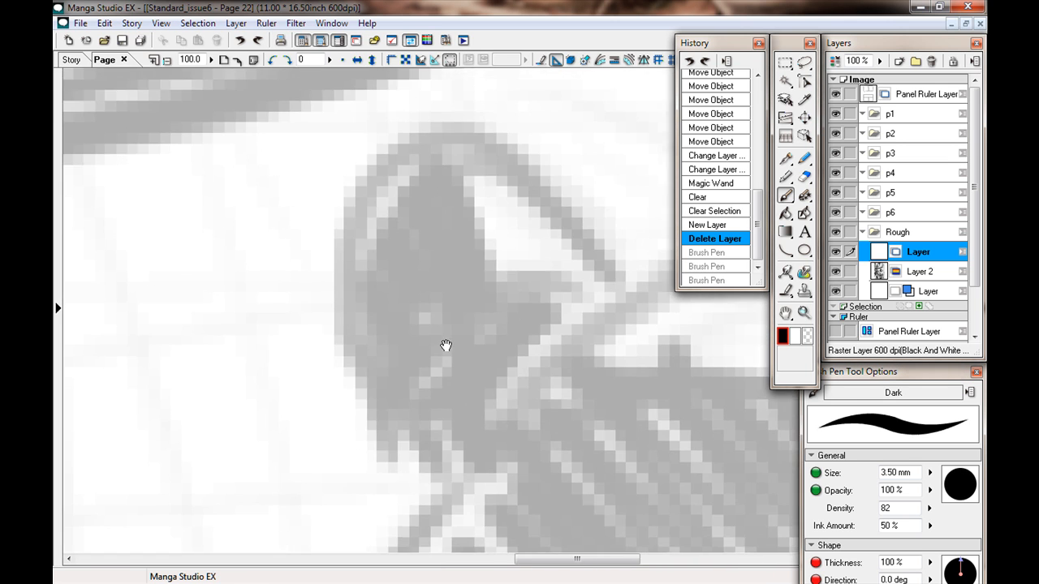
drag(426, 312, 403, 237)
key(bracketleft)
key(bracketleft)
key(bracketleft)
key(bracketleft)
key(bracketleft)
key(bracketleft)
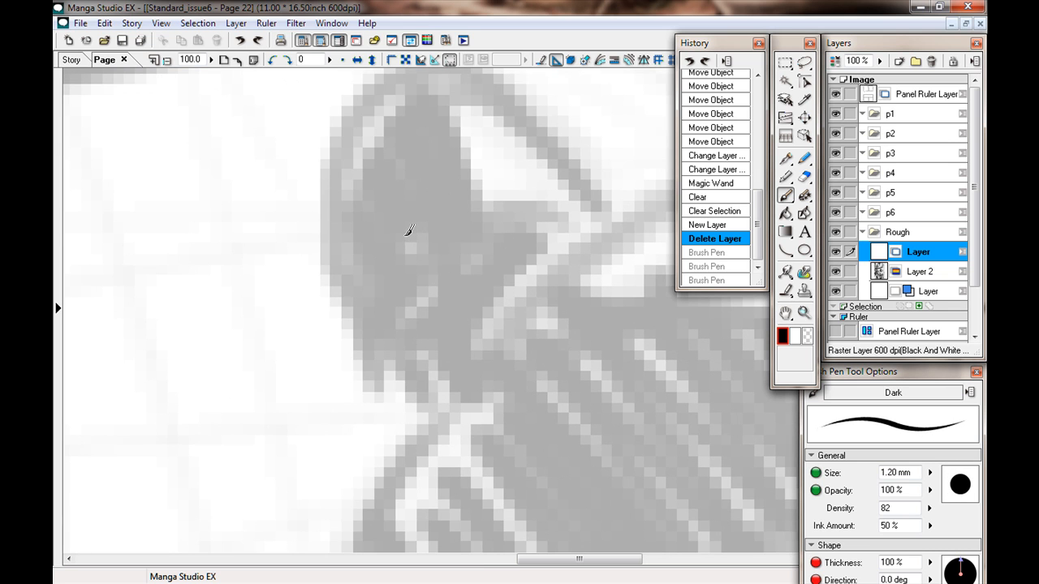
mouse_move(418, 202)
mouse_down()
mouse_move(440, 165)
mouse_move(426, 183)
mouse_move(475, 151)
mouse_move(430, 191)
mouse_up()
drag(375, 206, 394, 212)
mouse_move(359, 177)
mouse_down()
mouse_move(382, 216)
mouse_move(358, 217)
mouse_up()
key(ctrl+z)
key(ctrl+z)
key(ctrl+z)
key(ctrl+z)
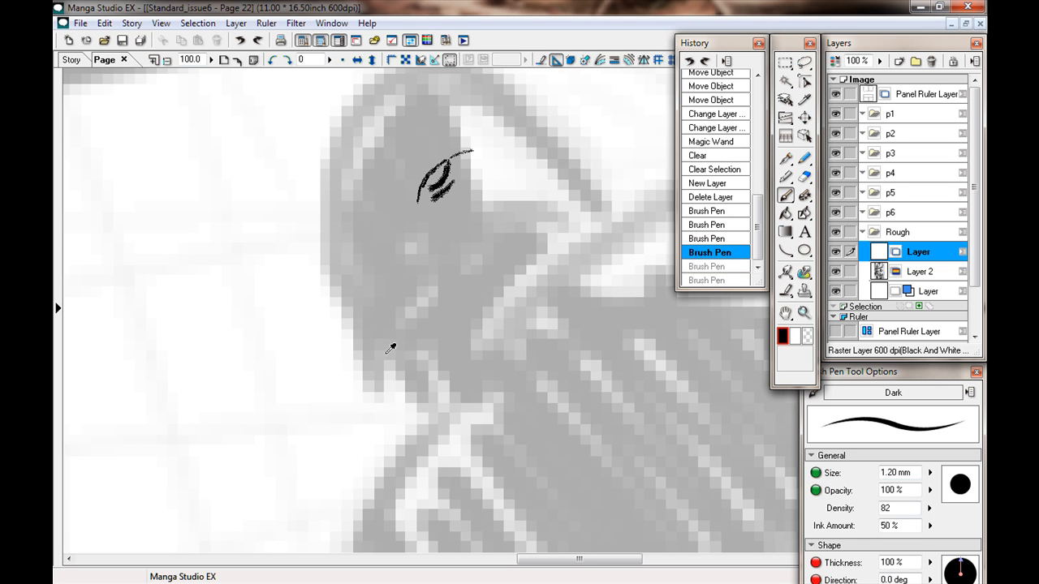
Set the brush pen size to 3.50 mm and save the page
key(bracketright)
key(bracketright)
key(bracketright)
key(bracketright)
key(bracketright)
key(bracketright)
key(bracketright)
key(bracketright)
key(bracketright)
key(bracketright)
key(bracketright)
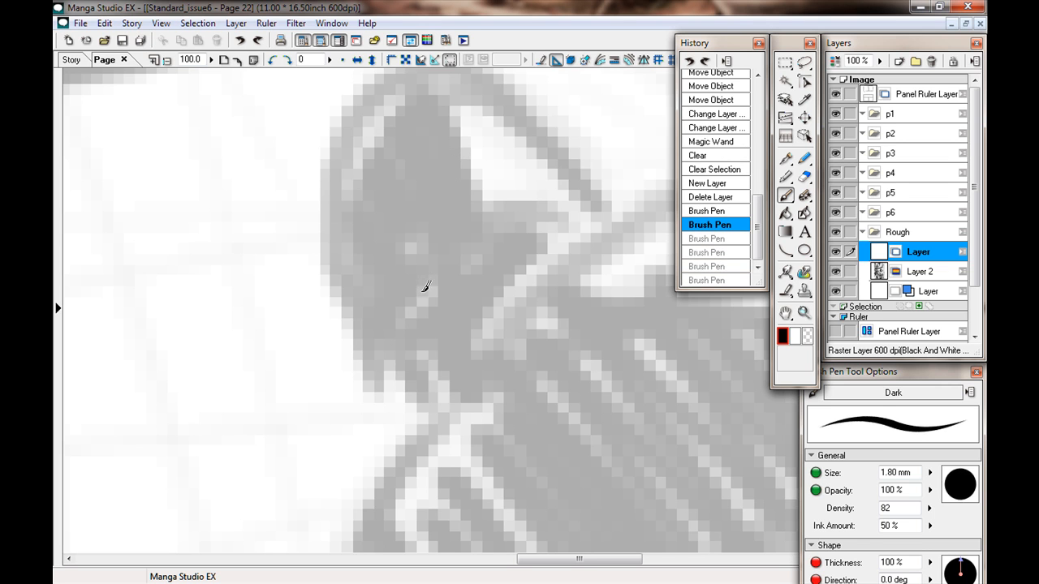
key(bracketleft)
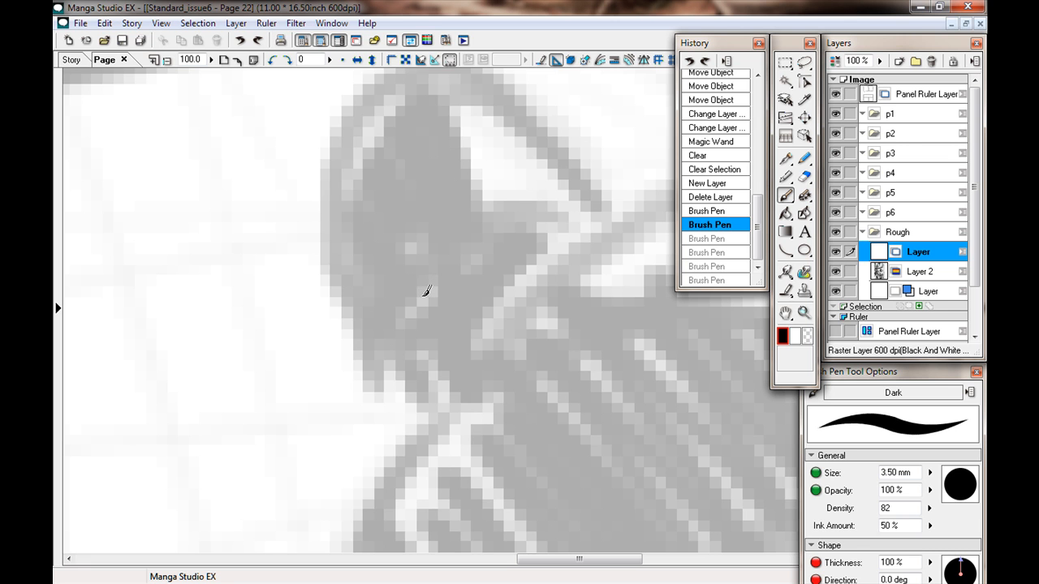
key(ctrl+minus)
key(ctrl+minus)
key(ctrl+minus)
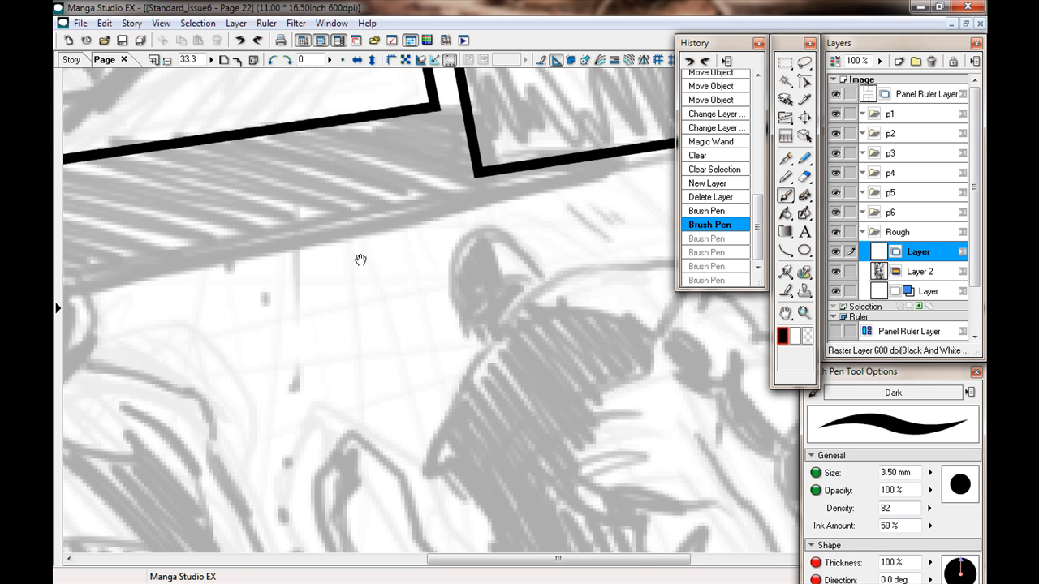
drag(407, 338, 236, 217)
key(ctrl+minus)
drag(427, 255, 430, 308)
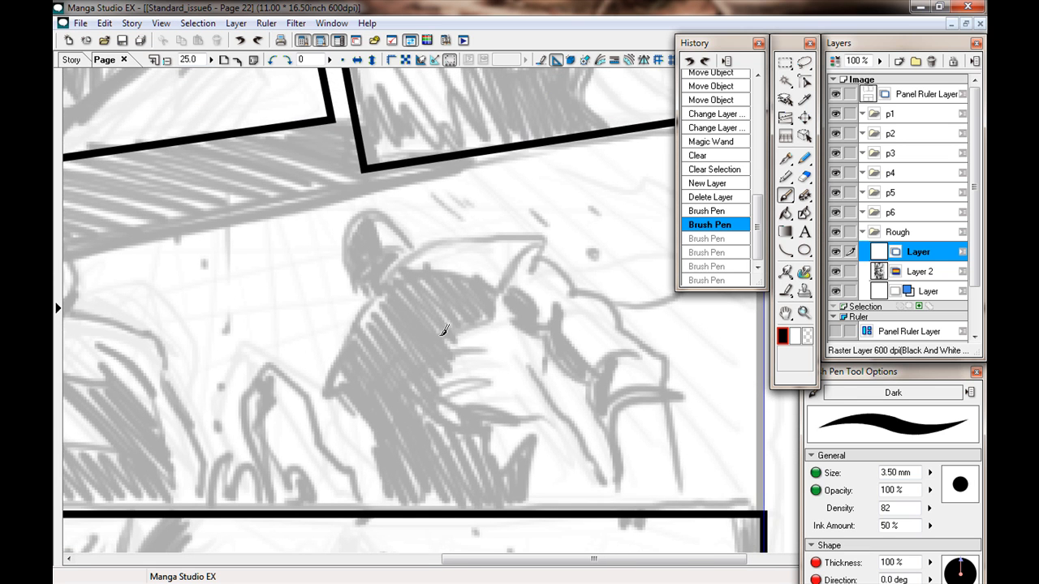
key(ctrl+s)
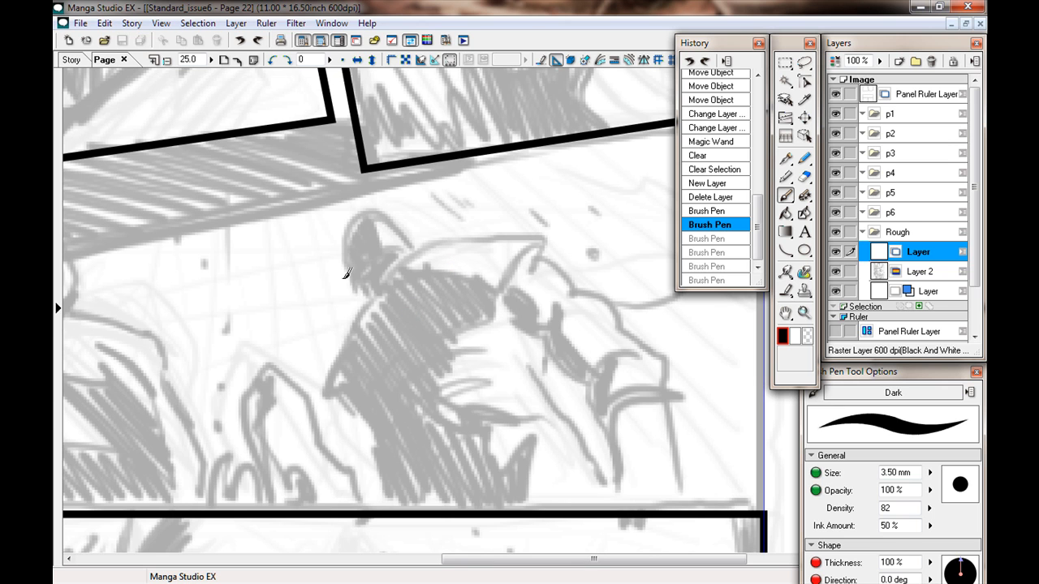
Sketch the hunched figure's torso over the rough in the wide panel, with arched back, curved construction bands, waist and leg lines
mouse_move(346, 324)
mouse_down()
mouse_move(358, 286)
mouse_move(397, 282)
mouse_move(443, 223)
mouse_up()
drag(381, 285, 457, 218)
mouse_move(374, 309)
mouse_down()
mouse_move(422, 234)
mouse_move(463, 216)
mouse_up()
mouse_move(352, 368)
mouse_down()
mouse_move(387, 331)
mouse_move(302, 333)
mouse_up()
mouse_move(377, 197)
mouse_down()
mouse_move(446, 194)
mouse_move(497, 230)
mouse_up()
drag(446, 192, 509, 250)
drag(511, 257, 509, 304)
mouse_move(500, 306)
mouse_down()
mouse_move(466, 288)
mouse_move(433, 289)
mouse_up()
drag(412, 300, 354, 341)
mouse_move(329, 276)
mouse_down()
mouse_move(349, 371)
mouse_move(367, 373)
mouse_up()
mouse_move(357, 217)
mouse_down()
mouse_move(388, 295)
mouse_move(370, 265)
mouse_move(401, 323)
mouse_move(399, 385)
mouse_move(492, 319)
mouse_move(420, 359)
mouse_up()
drag(407, 357, 505, 323)
drag(384, 399, 428, 341)
drag(394, 375, 492, 328)
drag(384, 394, 386, 411)
drag(507, 310, 535, 352)
mouse_move(499, 401)
mouse_down()
mouse_move(532, 349)
mouse_move(485, 435)
mouse_up()
drag(380, 394, 393, 437)
drag(337, 320, 396, 436)
drag(510, 310, 560, 375)
drag(532, 341, 607, 430)
drag(516, 315, 591, 402)
mouse_move(482, 247)
mouse_down()
mouse_move(516, 315)
mouse_move(509, 306)
mouse_up()
mouse_move(480, 216)
mouse_down()
mouse_move(491, 253)
mouse_move(460, 230)
mouse_up()
mouse_move(438, 193)
mouse_down()
mouse_move(490, 253)
mouse_move(385, 254)
mouse_up()
mouse_move(471, 247)
mouse_down()
mouse_move(347, 297)
mouse_move(332, 323)
mouse_up()
drag(391, 188, 357, 217)
mouse_move(388, 192)
mouse_down()
mouse_move(448, 187)
mouse_move(493, 169)
mouse_move(484, 205)
mouse_up()
mouse_move(341, 241)
mouse_down()
mouse_move(306, 307)
mouse_move(272, 272)
mouse_up()
mouse_move(425, 275)
mouse_down()
mouse_move(352, 308)
mouse_move(355, 322)
mouse_up()
drag(439, 305, 378, 349)
mouse_move(455, 340)
mouse_down()
mouse_move(396, 391)
mouse_move(412, 389)
mouse_up()
mouse_move(484, 252)
mouse_down()
mouse_move(515, 318)
mouse_move(487, 369)
mouse_up()
drag(504, 307, 471, 232)
mouse_move(497, 282)
mouse_down()
mouse_move(505, 248)
mouse_move(479, 203)
mouse_up()
mouse_move(445, 271)
mouse_down()
mouse_move(462, 304)
mouse_move(404, 371)
mouse_move(443, 382)
mouse_move(401, 387)
mouse_up()
drag(359, 326, 383, 414)
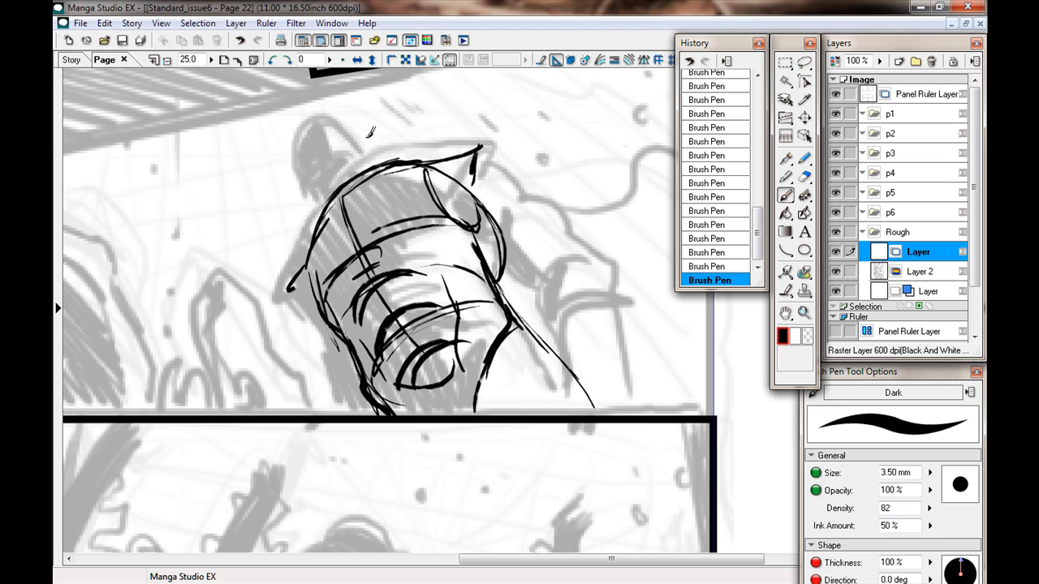
Strengthen the outline of the figure's upper back and the band across it with more brush pen strokes
drag(376, 240, 453, 215)
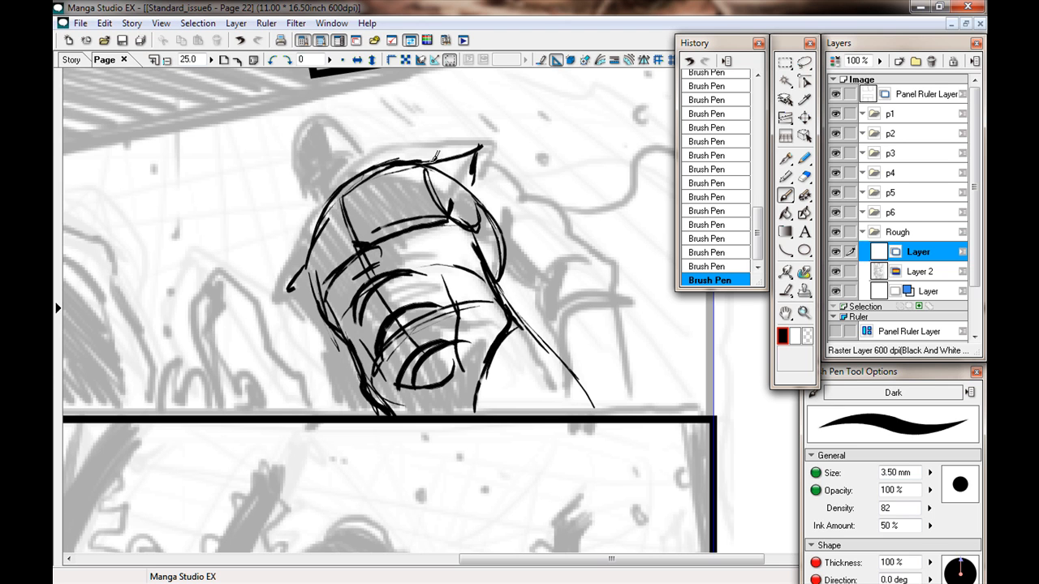
drag(357, 234, 344, 199)
mouse_move(412, 157)
mouse_down()
mouse_move(324, 283)
mouse_move(344, 201)
mouse_move(302, 247)
mouse_up()
mouse_move(333, 206)
mouse_down()
mouse_move(306, 265)
mouse_move(309, 309)
mouse_up()
Mirror the page view horizontally and sketch the figure's hanging forearm with a round fist at its end
click(357, 60)
drag(508, 285, 343, 276)
drag(292, 212, 319, 235)
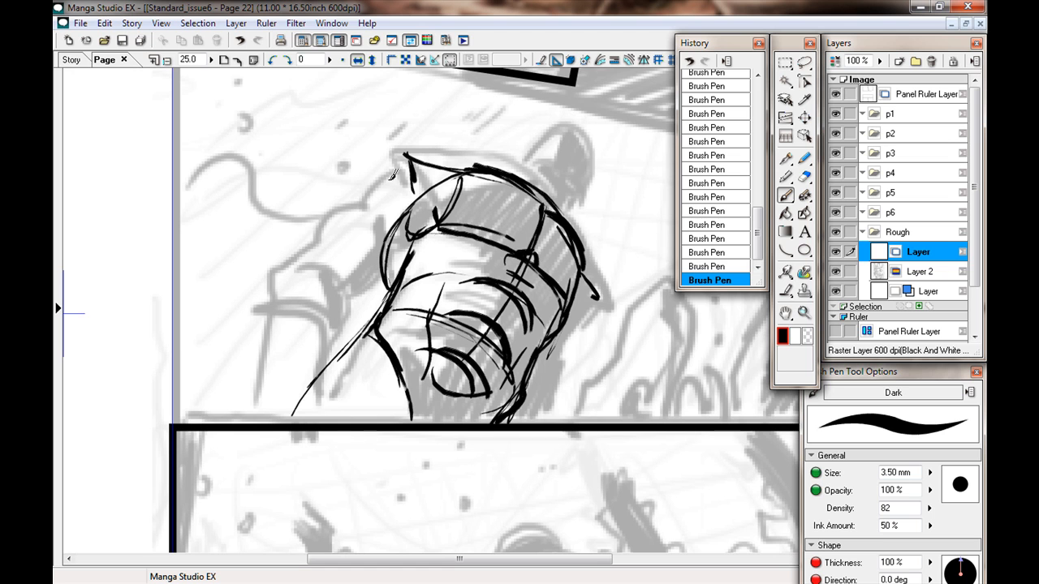
mouse_move(338, 291)
mouse_down()
mouse_move(378, 283)
mouse_move(323, 250)
mouse_up()
mouse_move(392, 279)
mouse_down()
mouse_move(318, 249)
mouse_move(370, 275)
mouse_up()
mouse_move(314, 261)
mouse_down()
mouse_move(367, 280)
mouse_move(307, 308)
mouse_move(314, 379)
mouse_up()
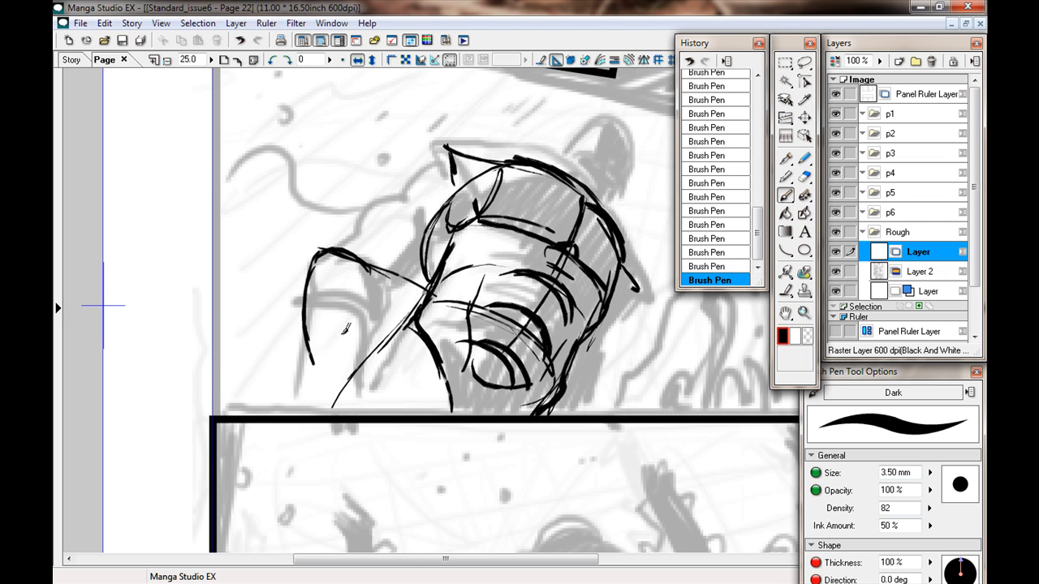
drag(372, 261, 355, 375)
mouse_move(315, 380)
mouse_down()
mouse_move(362, 375)
mouse_move(333, 406)
mouse_move(367, 375)
mouse_move(340, 383)
mouse_move(350, 377)
mouse_move(366, 406)
mouse_up()
drag(321, 343, 310, 391)
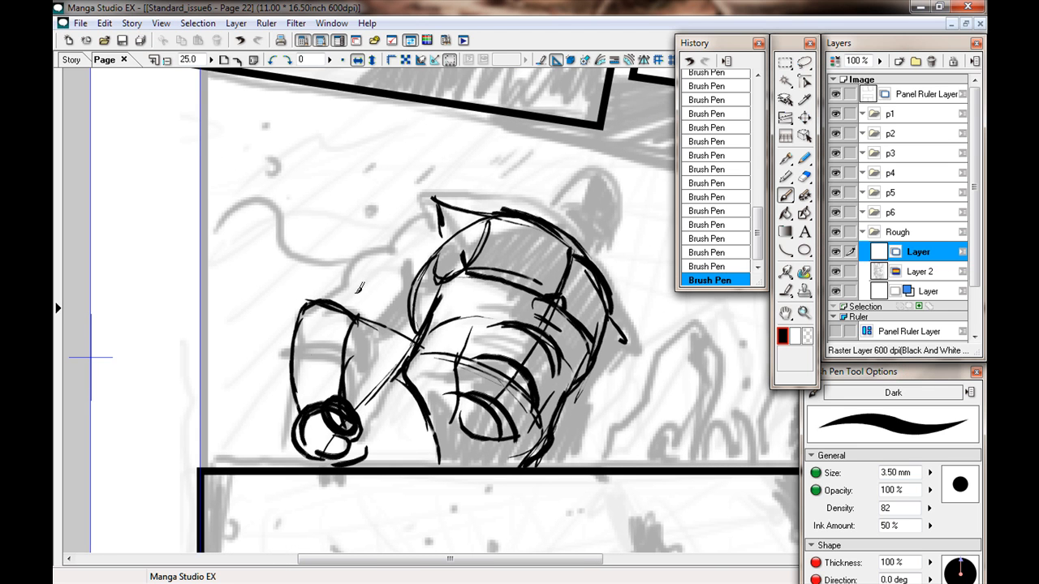
Sketch the figure's upper arm and shoulder, joining the forearm to the top of the back
mouse_move(362, 319)
mouse_down()
mouse_move(341, 302)
mouse_move(357, 313)
mouse_move(404, 296)
mouse_move(418, 260)
mouse_move(481, 239)
mouse_move(465, 198)
mouse_move(422, 206)
mouse_up()
mouse_move(376, 320)
mouse_down()
mouse_move(379, 347)
mouse_move(346, 396)
mouse_move(380, 349)
mouse_up()
drag(305, 303, 368, 266)
mouse_move(312, 296)
mouse_down()
mouse_move(396, 231)
mouse_move(465, 207)
mouse_up()
drag(403, 212, 492, 213)
drag(385, 328, 303, 304)
Sketch the contour on the torso side opposite the arm, running down to the panel's lower border
drag(524, 275, 521, 340)
drag(538, 296, 543, 318)
drag(511, 362, 509, 428)
drag(491, 432, 521, 419)
mouse_move(507, 369)
mouse_down()
mouse_move(509, 419)
mouse_move(502, 413)
mouse_up()
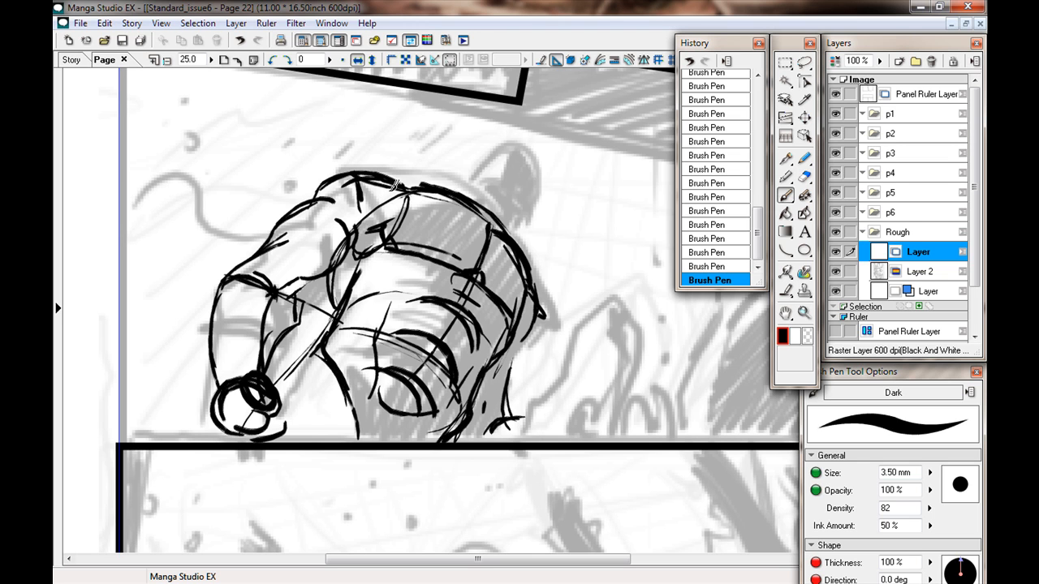
Lasso the sketched arm, move it slightly closer to the torso, apply the transform and clear the selection
key(l)
mouse_move(196, 354)
mouse_down()
mouse_move(363, 151)
mouse_move(370, 269)
mouse_move(286, 363)
mouse_move(207, 410)
mouse_move(193, 362)
mouse_up()
click(355, 457)
mouse_move(207, 130)
mouse_down()
mouse_move(705, 167)
mouse_move(760, 153)
mouse_up()
drag(275, 344, 256, 330)
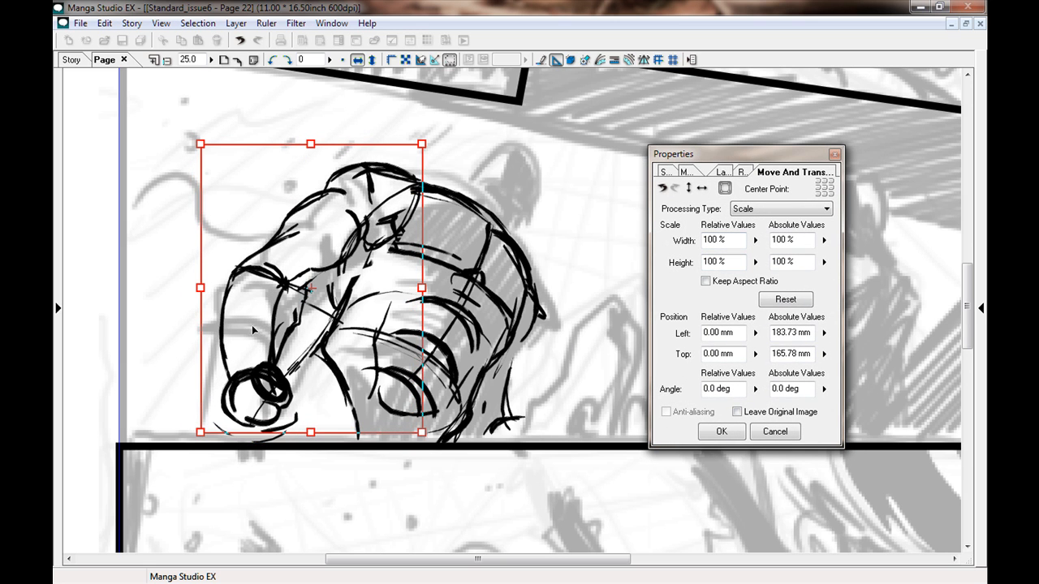
click(719, 427)
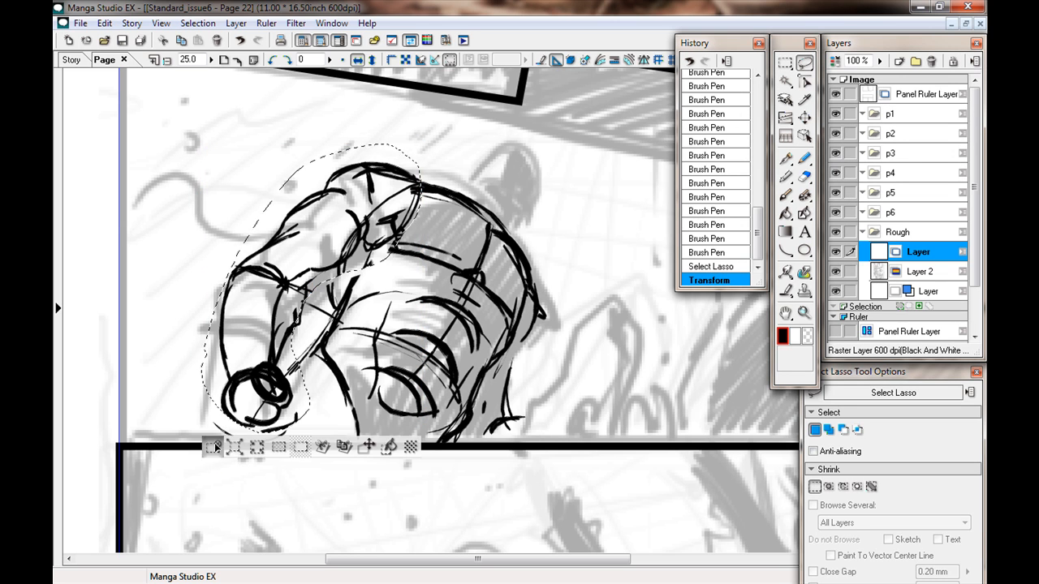
click(213, 446)
Refine the torso's outer contour with the brush pen and add short strokes at the neck
click(786, 160)
click(785, 194)
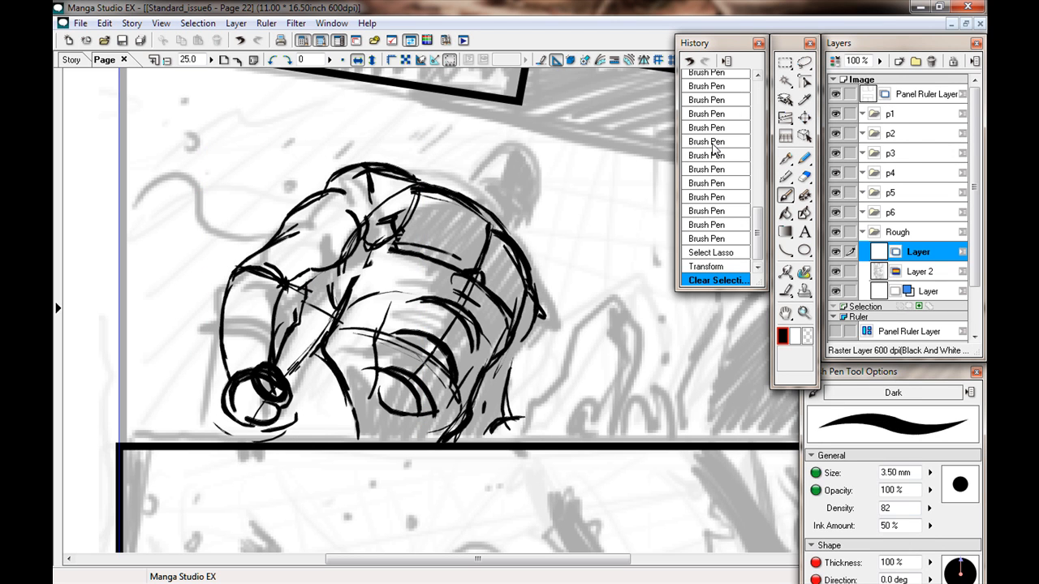
mouse_move(533, 280)
mouse_down()
mouse_move(538, 308)
mouse_move(521, 341)
mouse_up()
drag(518, 341, 503, 379)
drag(501, 377, 499, 388)
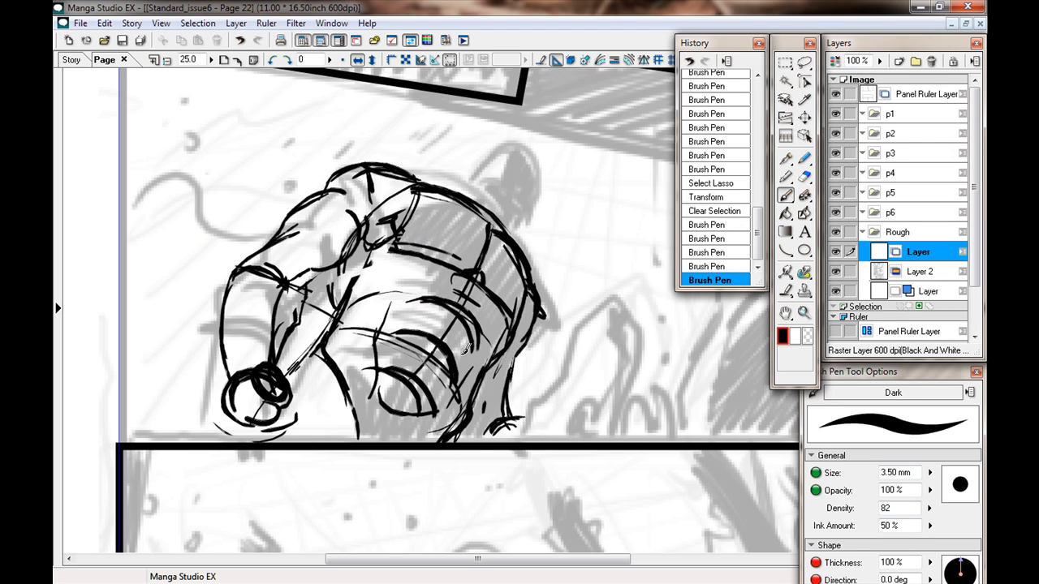
drag(487, 207, 498, 226)
drag(493, 146, 500, 213)
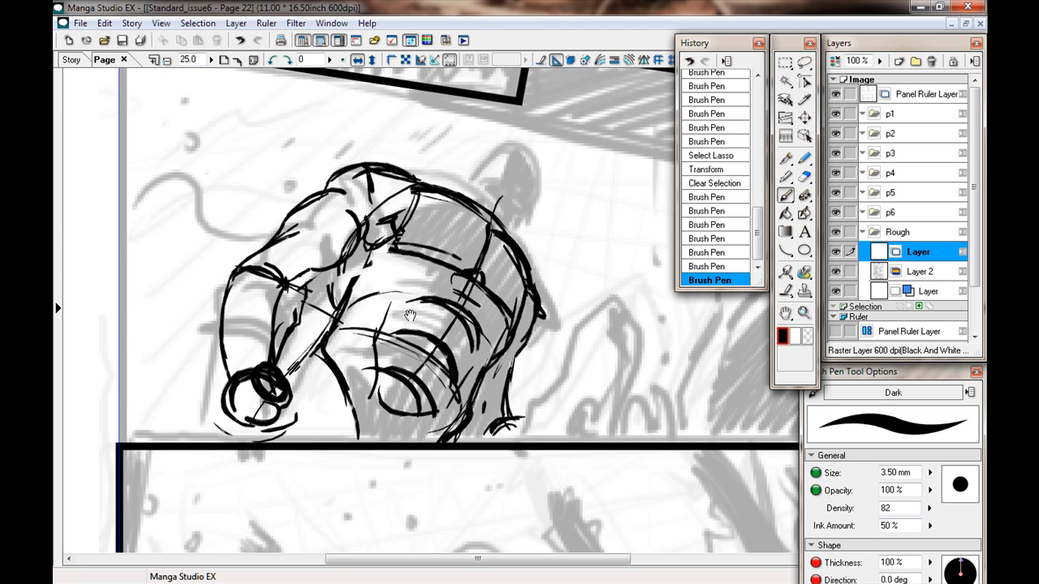
Sketch the figure's head and neck outline above the back, undoing the unwanted strokes
drag(409, 312, 316, 341)
drag(403, 244, 423, 261)
drag(399, 241, 423, 265)
drag(408, 246, 425, 267)
mouse_move(445, 213)
mouse_down()
mouse_move(443, 193)
mouse_move(410, 188)
mouse_move(390, 204)
mouse_move(381, 224)
mouse_move(401, 254)
mouse_up()
mouse_move(396, 192)
mouse_down()
mouse_move(388, 237)
mouse_move(317, 220)
mouse_move(354, 218)
mouse_move(370, 232)
mouse_up()
key(ctrl+z)
key(ctrl+z)
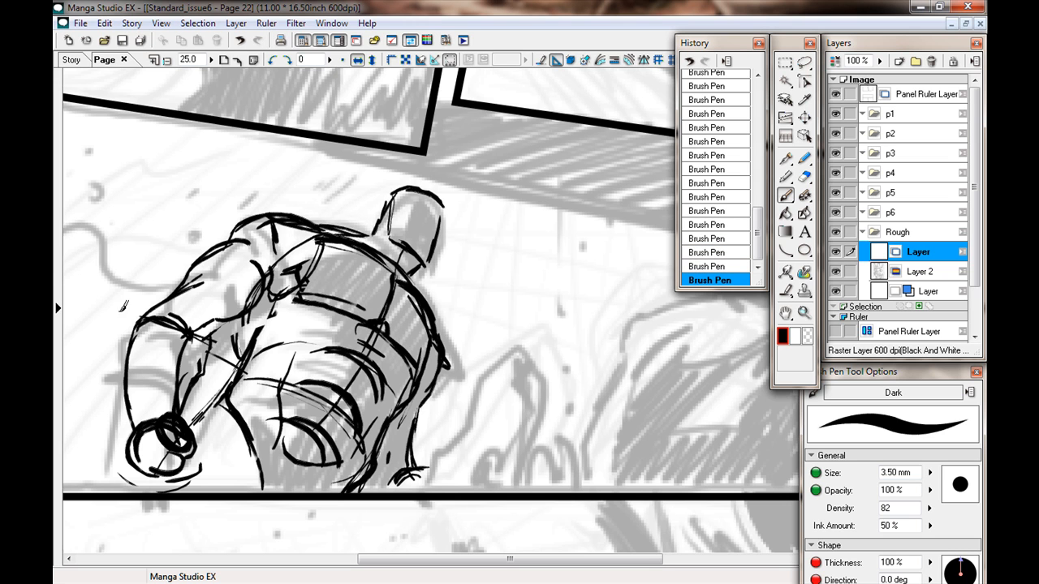
Add contour and direction lines to the figure's head, and return the page view to its unmirrored orientation
mouse_move(225, 389)
mouse_down()
mouse_move(344, 383)
mouse_move(328, 417)
mouse_up()
drag(501, 218, 500, 258)
drag(492, 217, 479, 247)
mouse_move(542, 248)
mouse_down()
mouse_move(510, 284)
mouse_move(507, 272)
mouse_up()
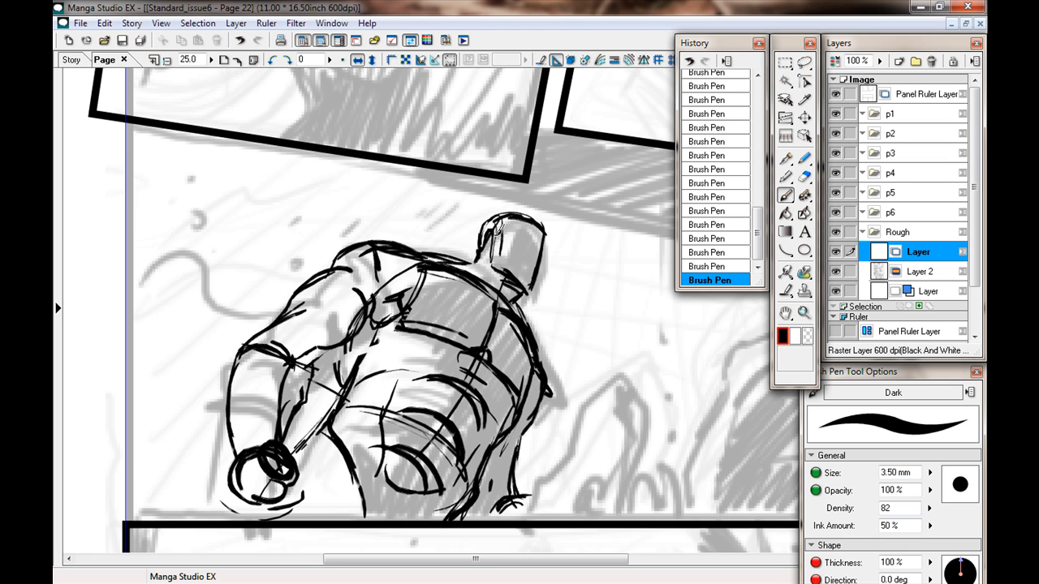
drag(499, 206, 478, 261)
drag(532, 229, 519, 268)
mouse_move(504, 227)
mouse_down()
mouse_move(541, 250)
mouse_move(514, 276)
mouse_move(451, 420)
mouse_up()
click(357, 60)
drag(373, 326, 214, 254)
key(ctrl+minus)
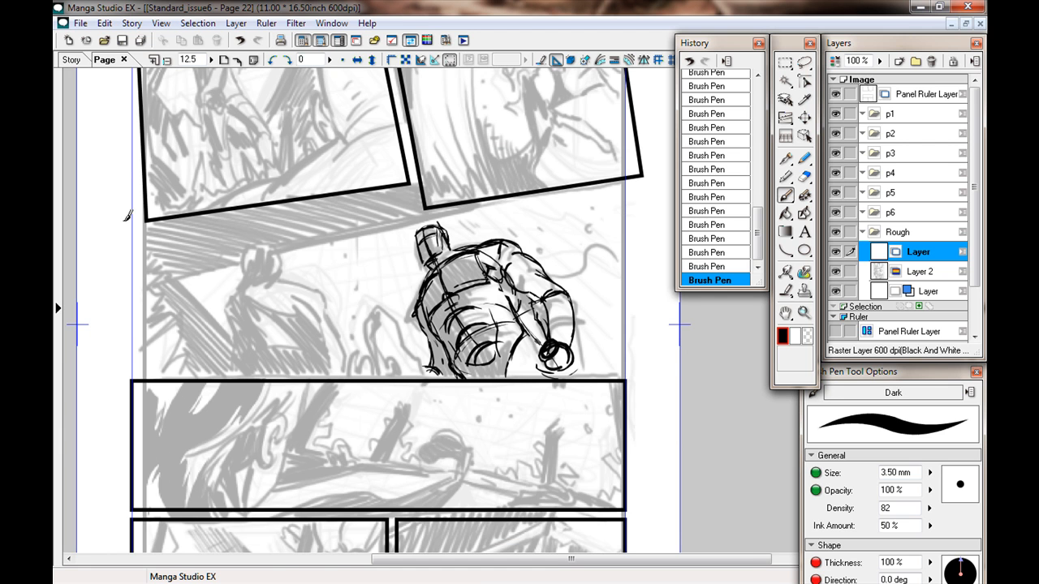
drag(282, 383, 269, 404)
drag(358, 313, 349, 277)
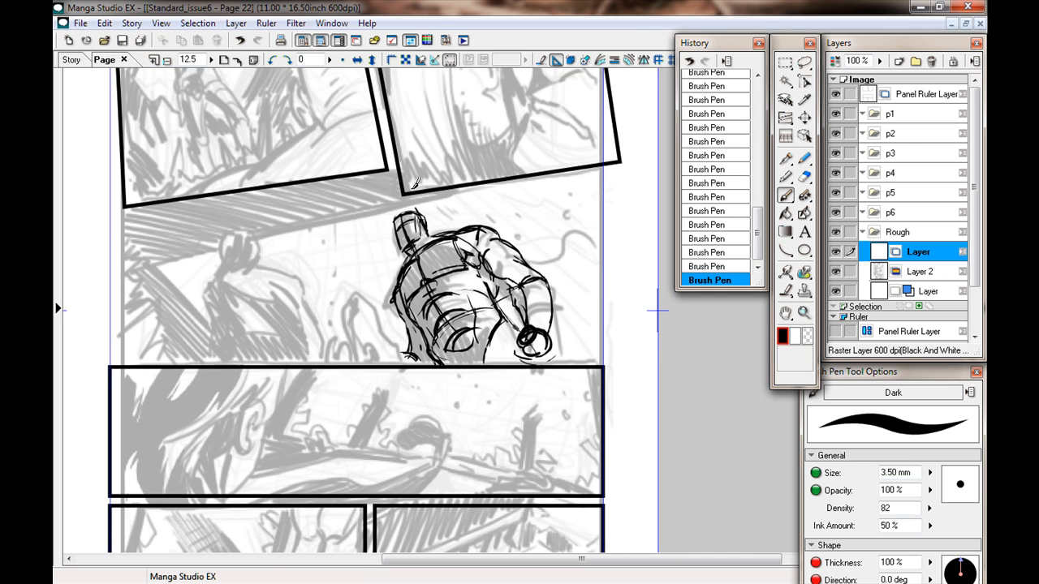
Add a 600 dpi black-and-white raster layer below the figure's sketch layer in the Rough folder, and switch its display colour to blue
click(898, 61)
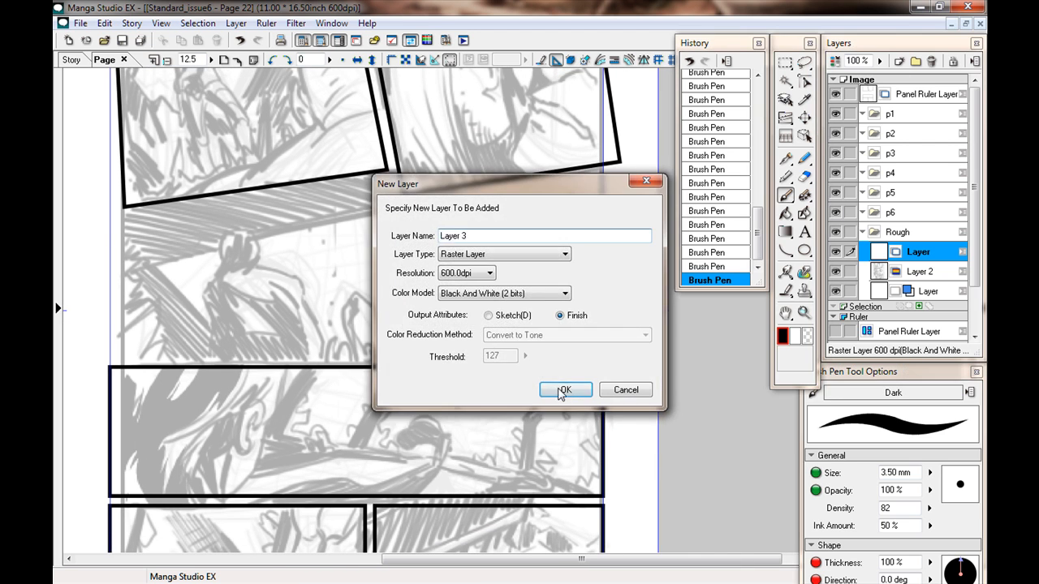
click(565, 390)
drag(914, 254, 920, 284)
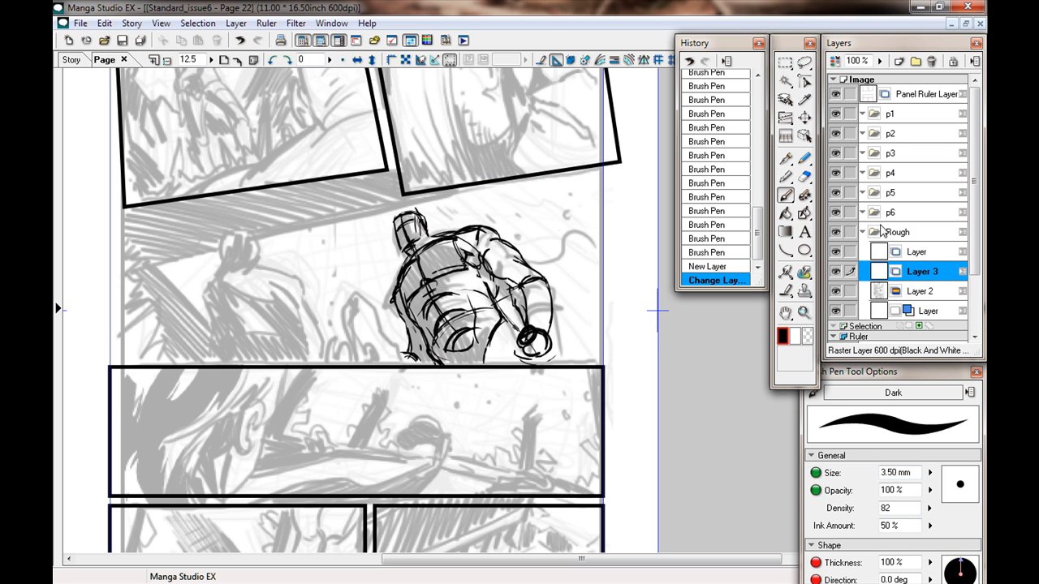
click(834, 64)
drag(426, 298, 422, 344)
drag(340, 208, 397, 237)
key(ctrl+plus)
drag(335, 372, 450, 321)
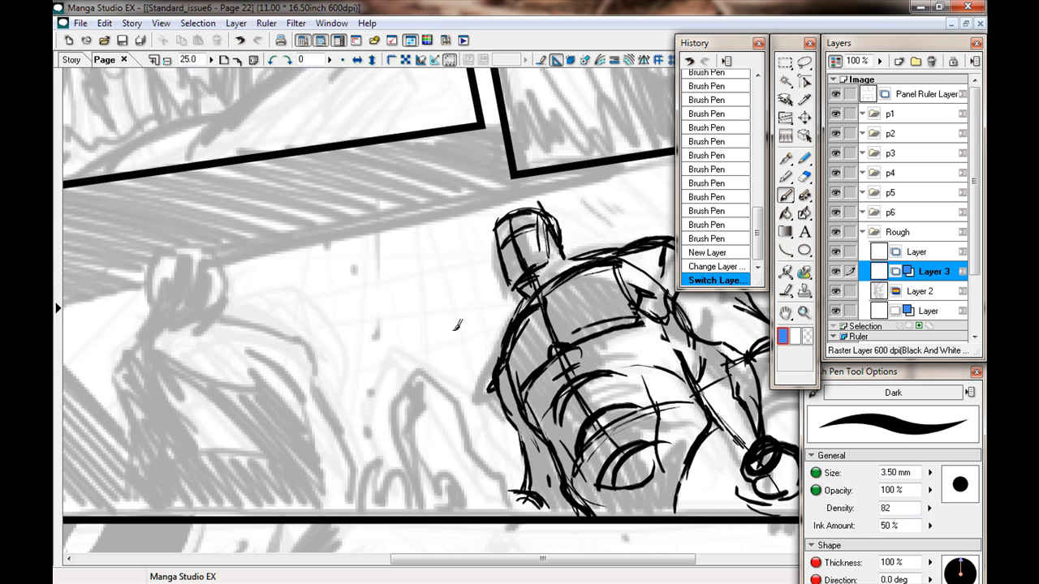
Adjust the opacity of Layer 2 so the rough shows faintly, and make Layer 3 active
click(897, 233)
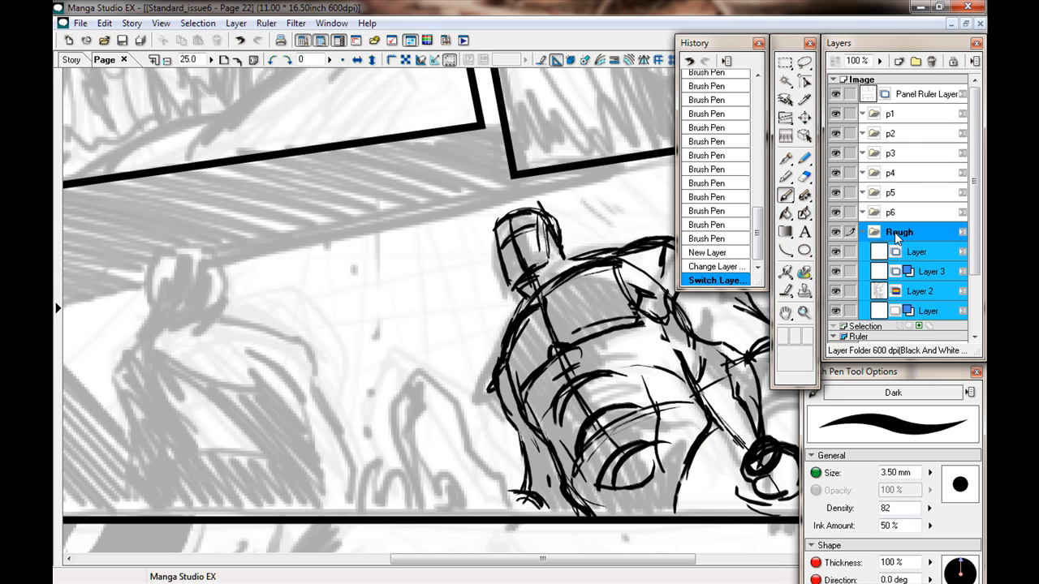
click(913, 251)
click(917, 292)
drag(879, 61, 875, 10)
drag(436, 322, 344, 316)
drag(271, 301, 454, 290)
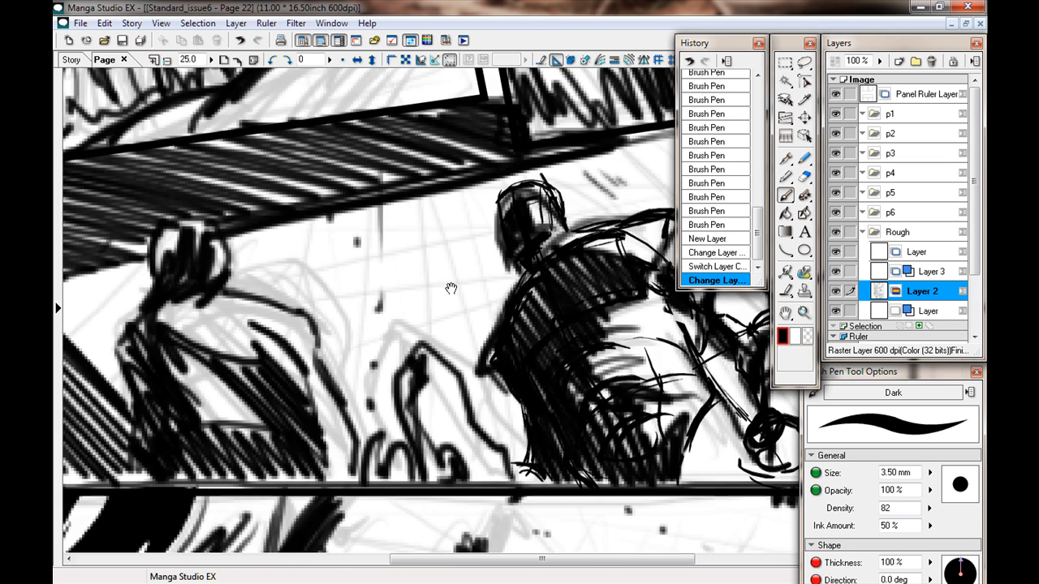
drag(879, 61, 878, 86)
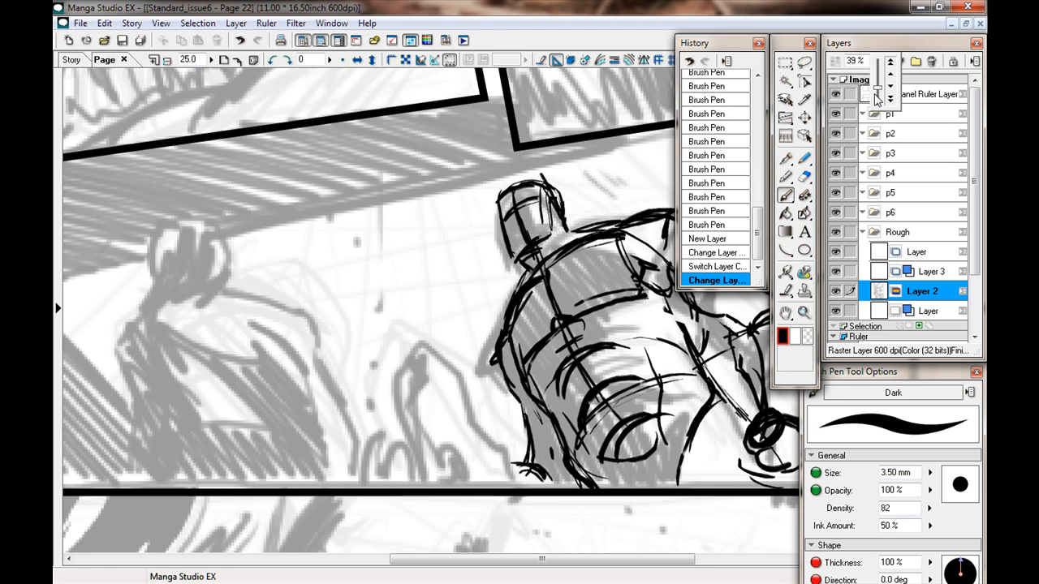
click(911, 272)
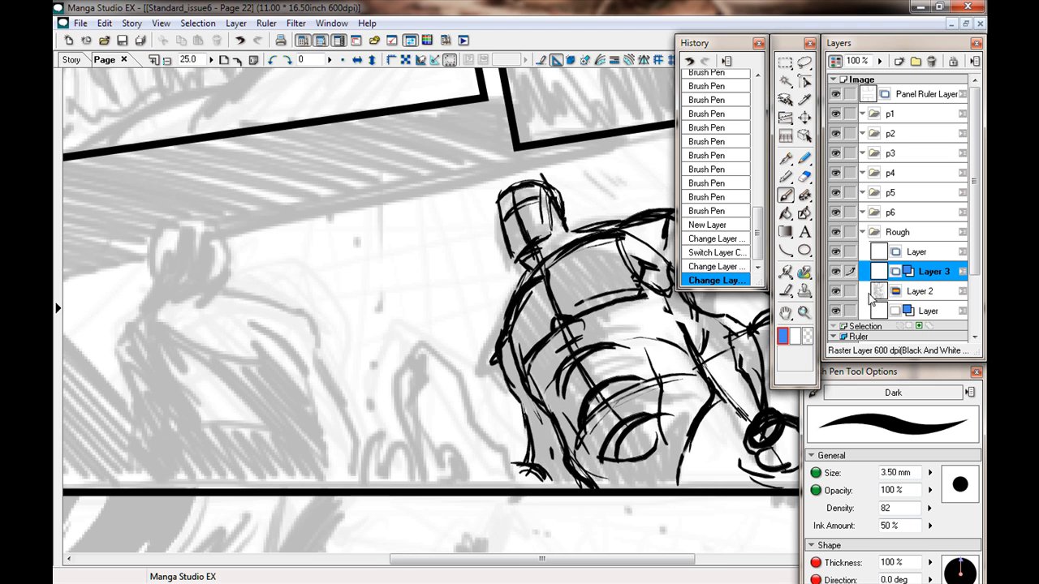
Draw blue perspective lines fanning downward across the borderless middle panel on Layer 3, from behind the figure out to both page edges
key(ctrl+minus)
drag(414, 322, 365, 308)
drag(412, 201, 447, 394)
mouse_move(420, 203)
mouse_down()
mouse_move(469, 316)
mouse_move(532, 377)
mouse_up()
drag(448, 195, 577, 386)
drag(455, 188, 629, 363)
mouse_move(477, 164)
mouse_down()
mouse_move(675, 376)
mouse_move(651, 335)
mouse_up()
mouse_move(505, 191)
mouse_down()
mouse_move(414, 205)
mouse_move(597, 342)
mouse_up()
mouse_move(451, 188)
mouse_down()
mouse_move(613, 313)
mouse_move(630, 283)
mouse_up()
drag(500, 164, 602, 230)
mouse_move(306, 285)
mouse_down()
mouse_move(441, 273)
mouse_move(465, 390)
mouse_up()
drag(429, 213, 442, 385)
mouse_move(410, 213)
mouse_down()
mouse_move(422, 385)
mouse_move(378, 385)
mouse_up()
drag(369, 213, 327, 380)
drag(347, 221, 318, 294)
drag(335, 239, 283, 383)
drag(313, 238, 224, 382)
drag(289, 226, 182, 370)
drag(276, 197, 187, 301)
drag(247, 179, 167, 258)
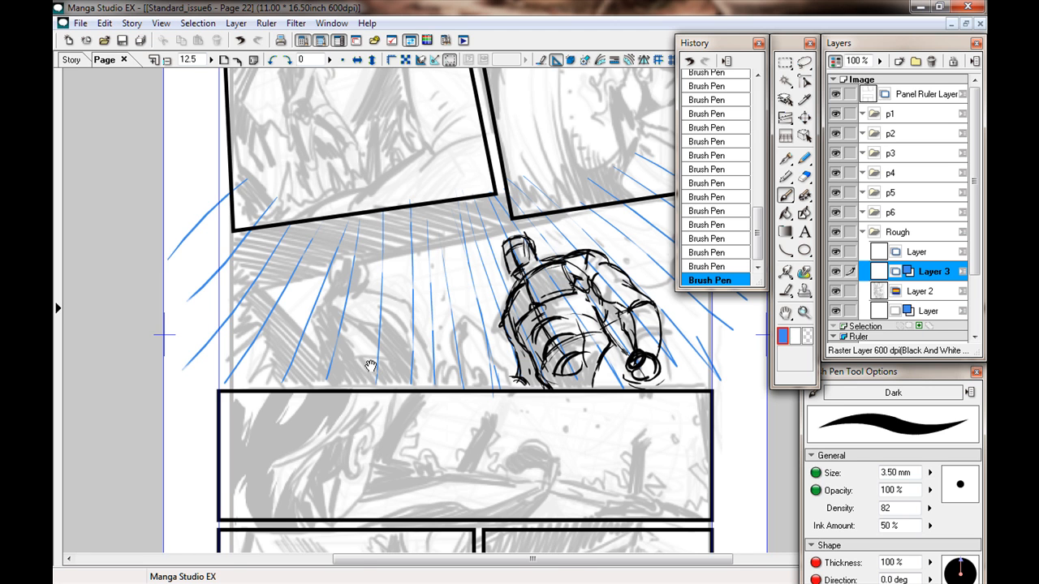
Draw blue guide lines from the vanishing point in the first panel down through the middle panel to below the last panel
drag(372, 352, 290, 348)
key(ctrl+minus)
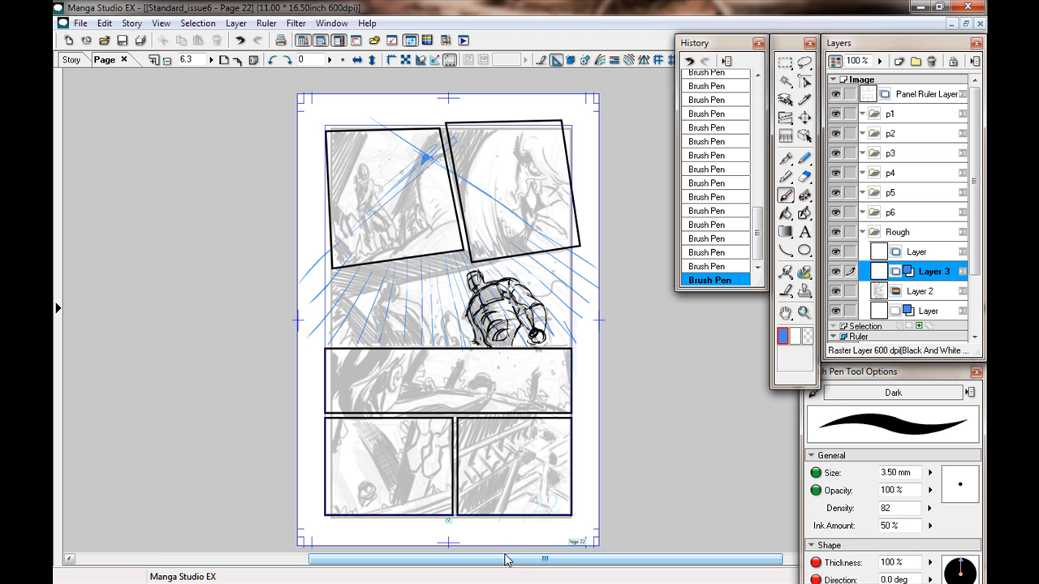
drag(406, 394, 393, 340)
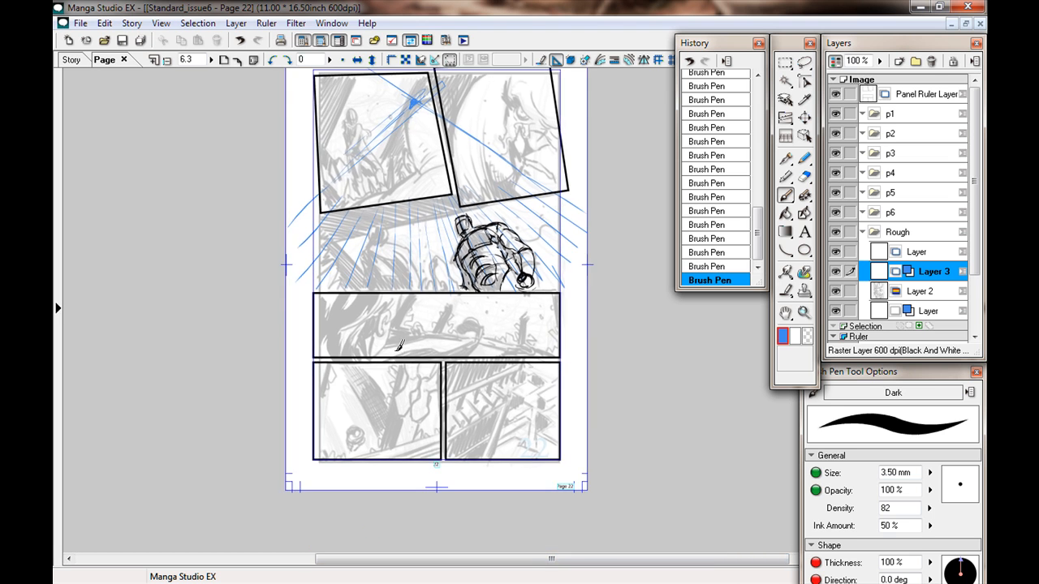
drag(412, 227, 406, 214)
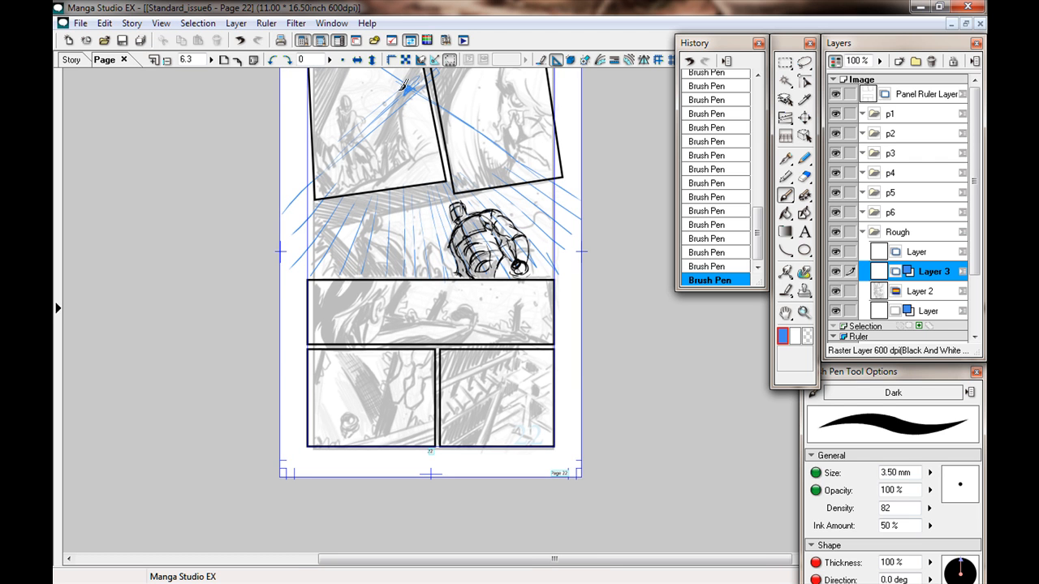
drag(466, 397, 453, 332)
drag(439, 277, 457, 375)
drag(421, 163, 420, 146)
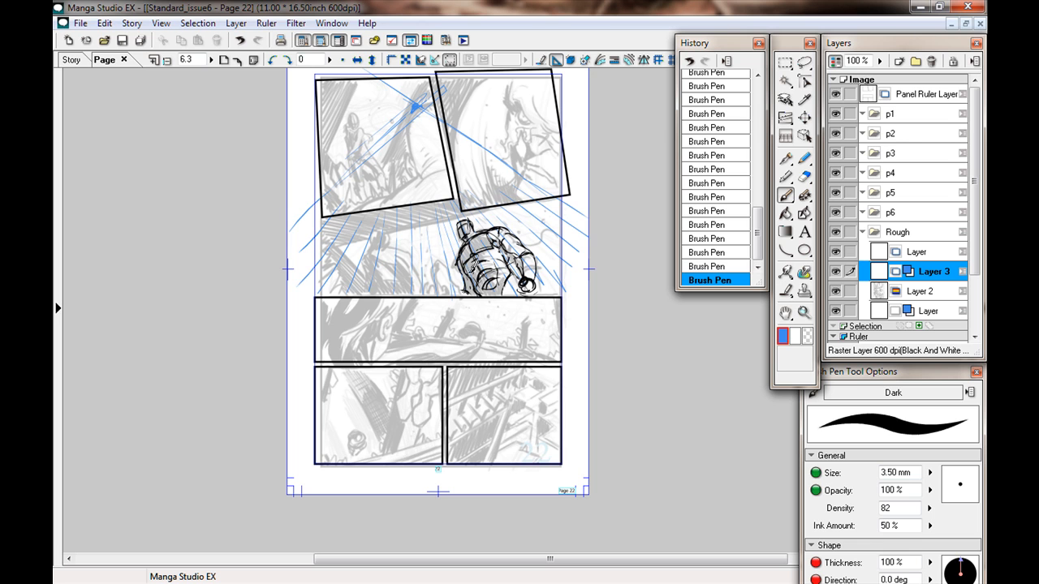
drag(416, 110, 482, 453)
drag(424, 153, 442, 252)
drag(472, 337, 510, 477)
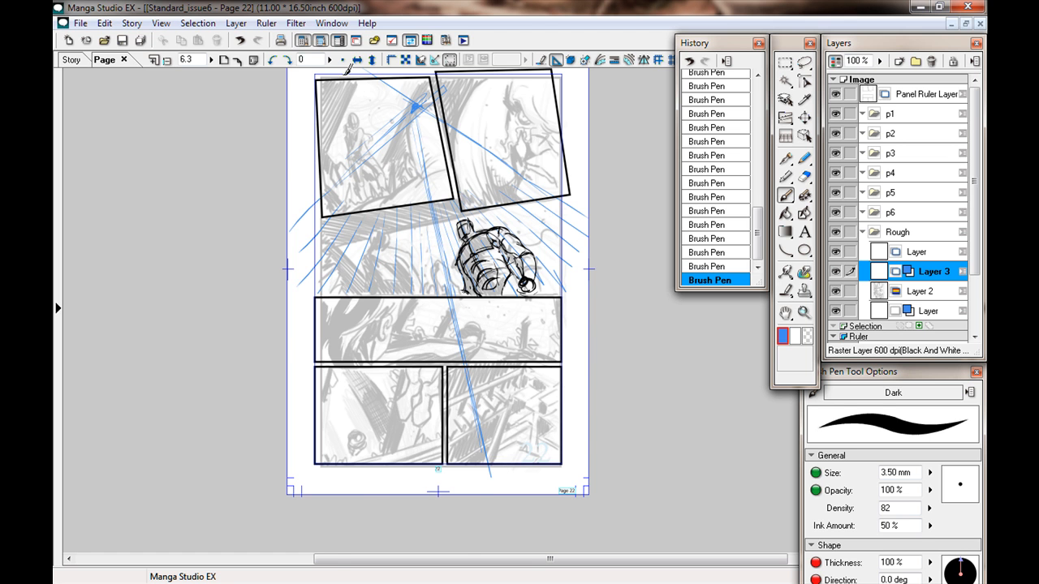
Rotate the page view to -90 degrees, undo the unwanted stroke and draw long guide lines converging toward the bottom-right panel
click(273, 61)
click(273, 60)
click(273, 61)
click(273, 61)
click(272, 61)
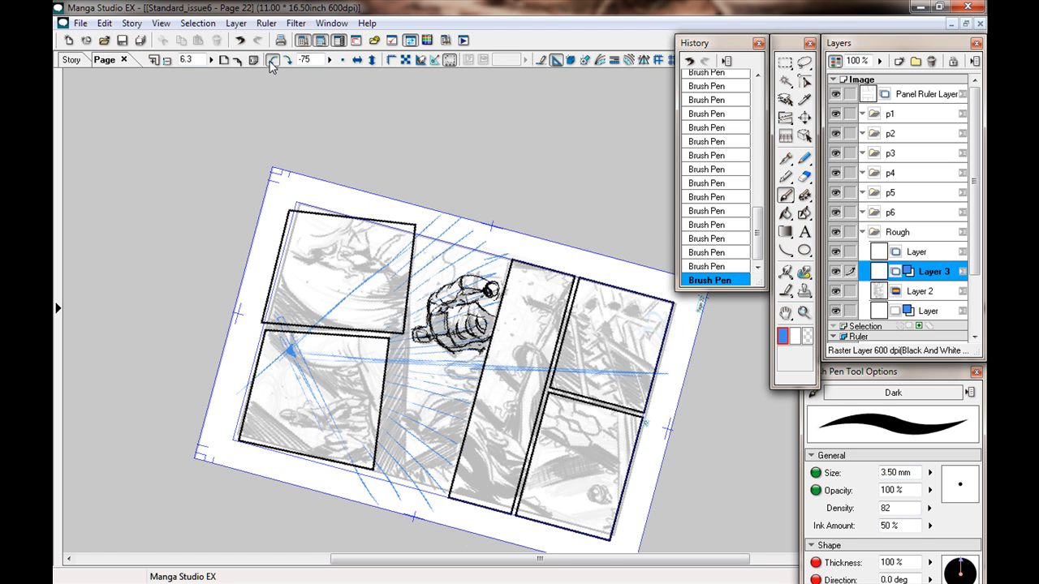
click(273, 61)
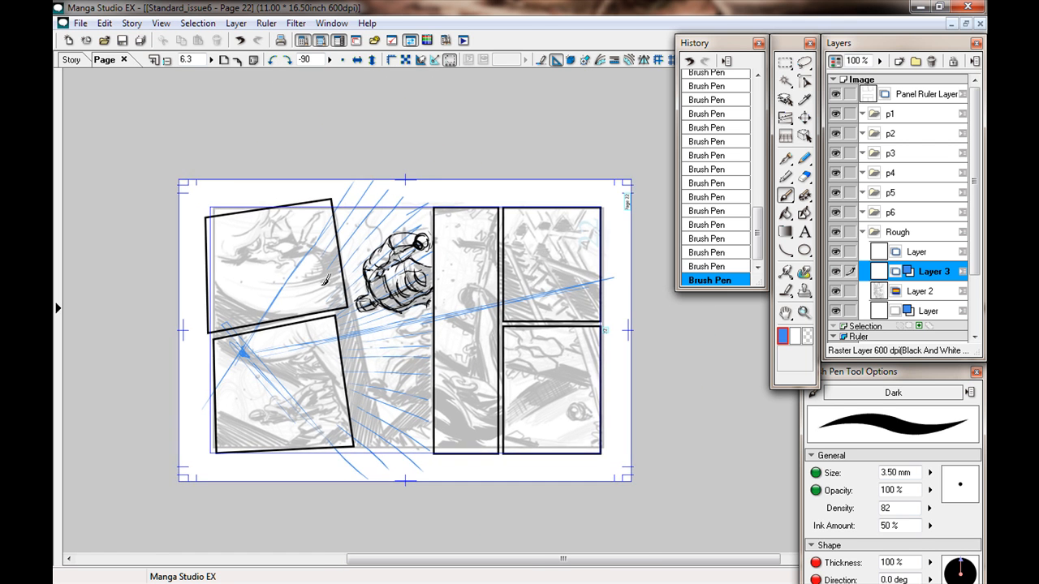
key(ctrl+z)
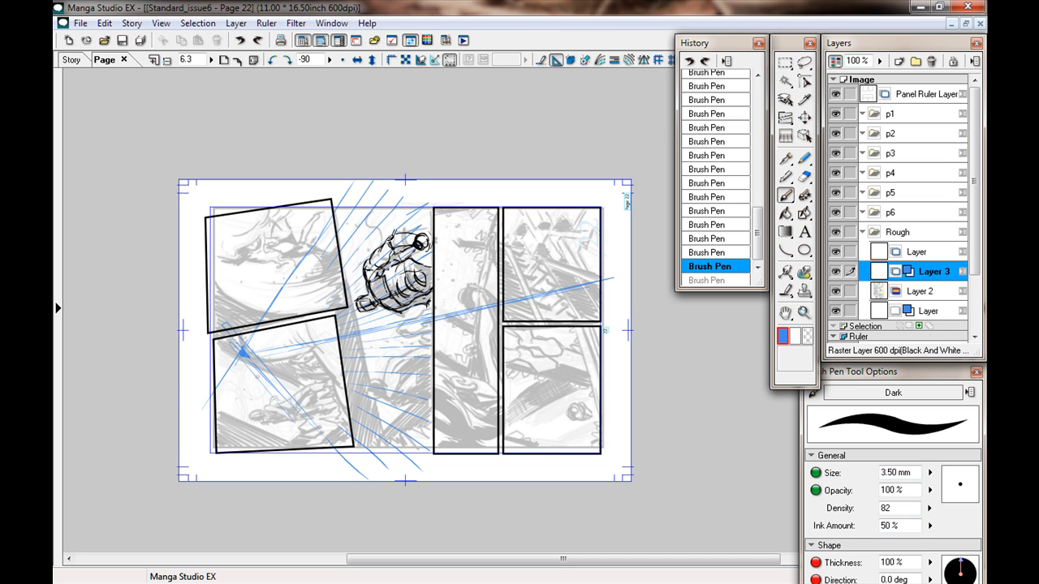
drag(354, 196, 425, 223)
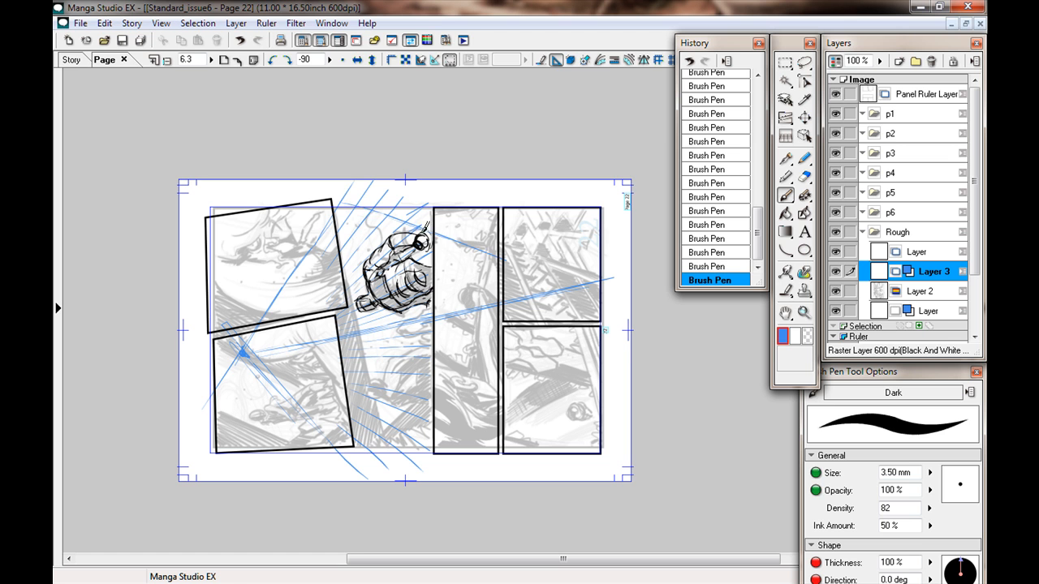
drag(436, 411, 614, 270)
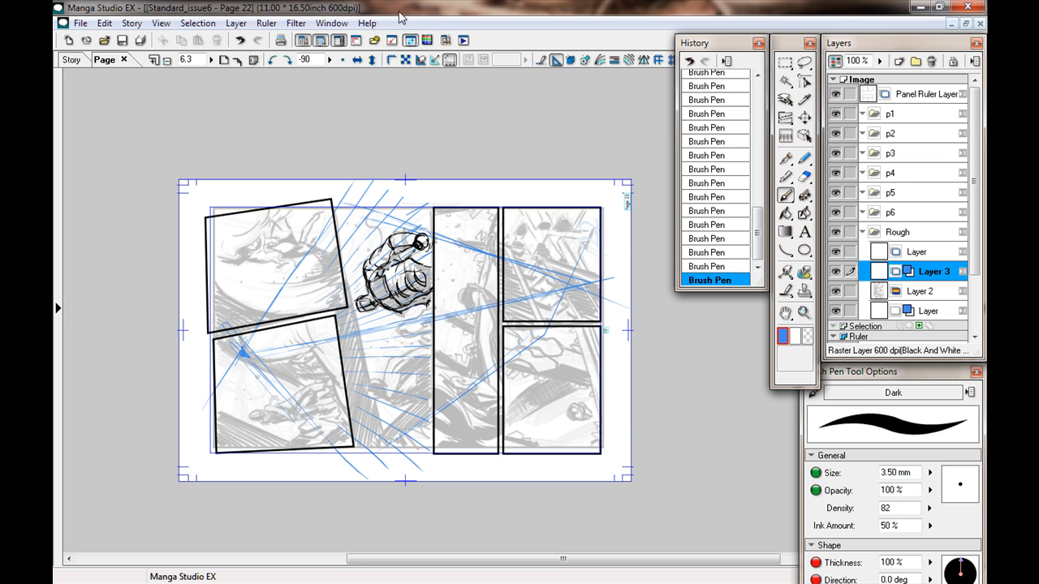
Return the page view to 0 degrees and add steep guide lines running down to the vanishing point in the bottom-right panel
click(287, 60)
click(287, 61)
click(288, 61)
click(287, 61)
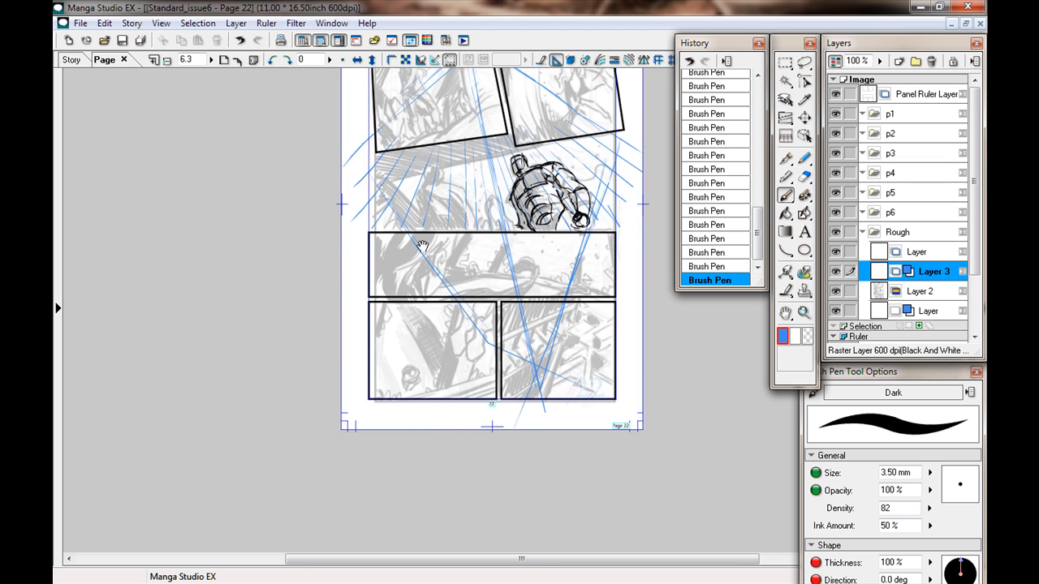
click(287, 61)
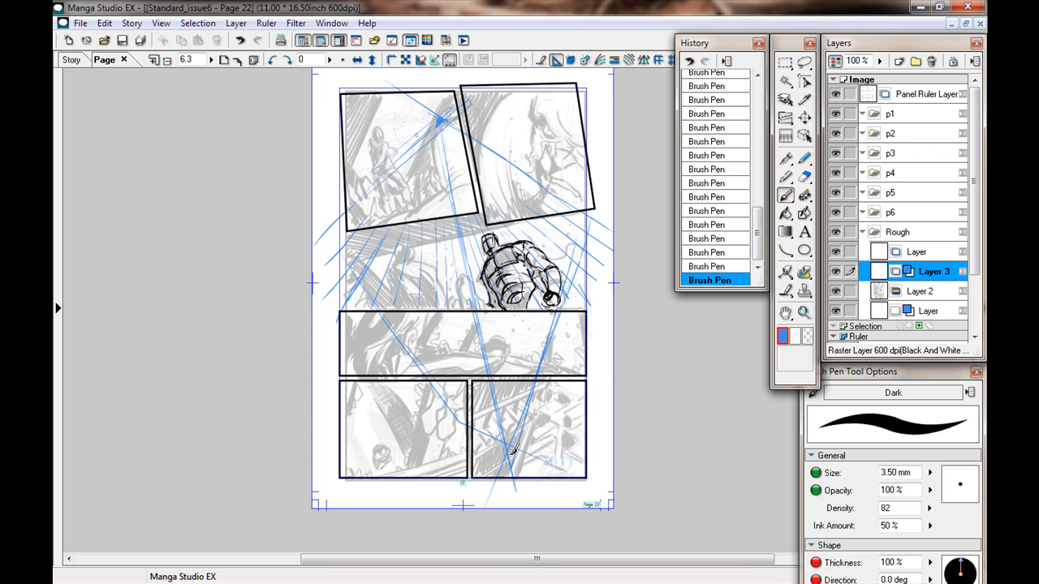
drag(414, 163, 498, 412)
drag(487, 171, 503, 446)
drag(530, 176, 510, 449)
drag(536, 219, 514, 430)
drag(476, 309, 511, 405)
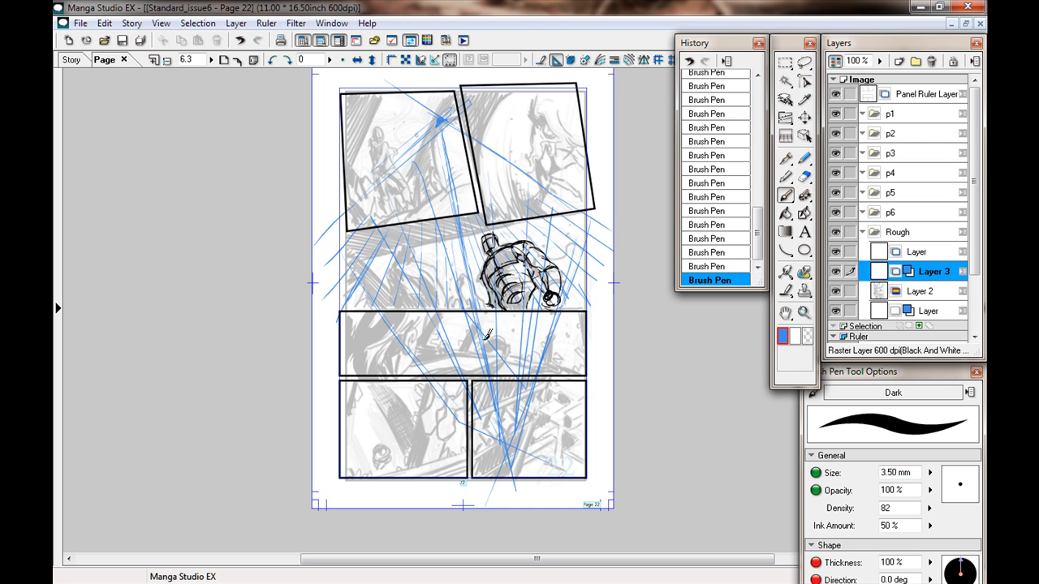
drag(442, 110, 500, 395)
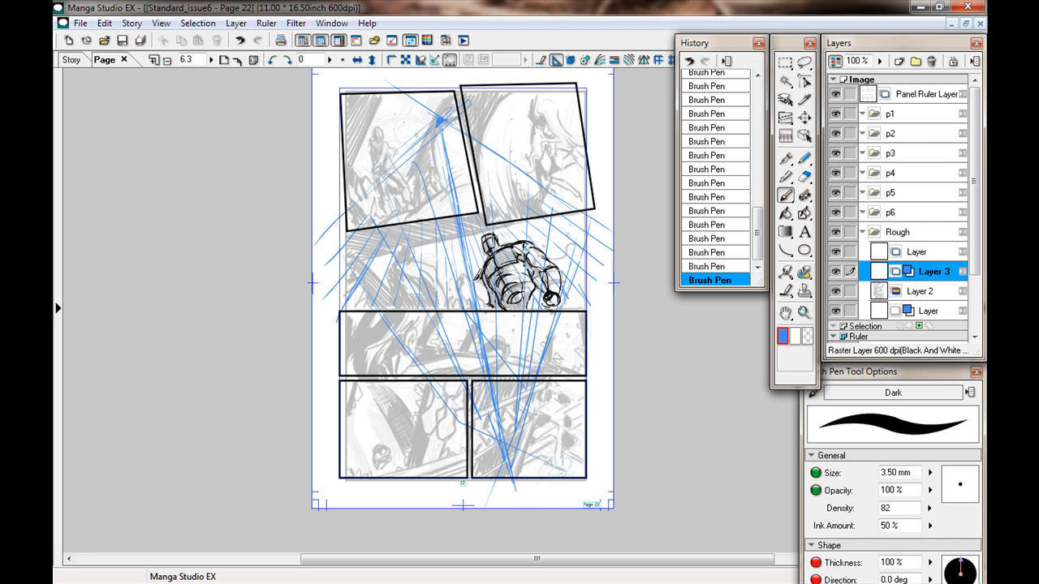
Draw a series of slanted cross lines over the page, from the upper panels down to the lower ones, to complete the perspective grid
drag(572, 258, 316, 312)
drag(579, 230, 327, 280)
drag(575, 204, 346, 245)
drag(538, 181, 418, 200)
drag(523, 151, 314, 212)
drag(596, 300, 407, 345)
drag(568, 347, 369, 400)
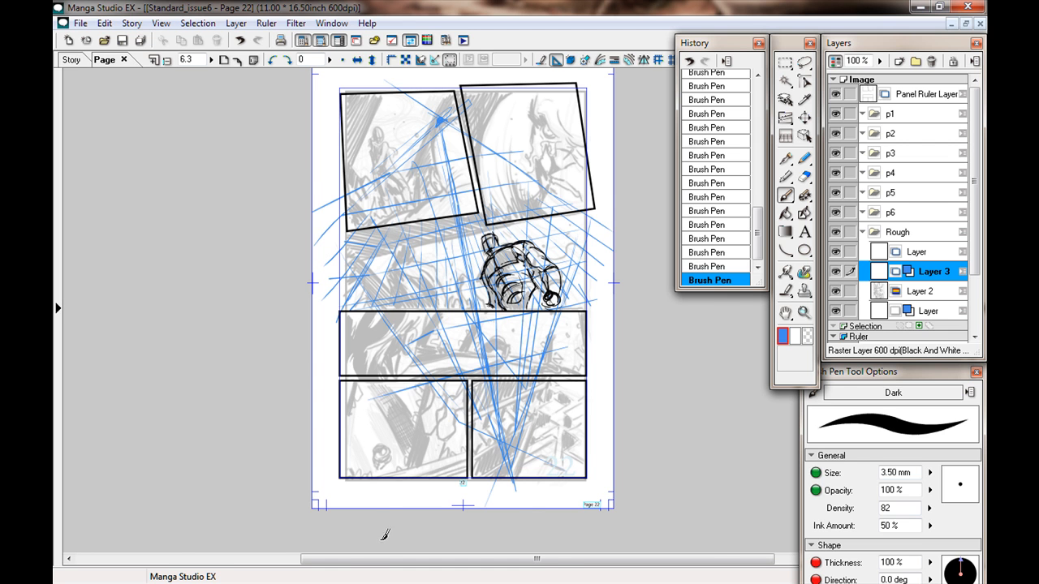
Add a 600 dpi black-and-white raster layer named Layer 4 above Layer 3, and switch its display colour to green
key(ctrl+plus)
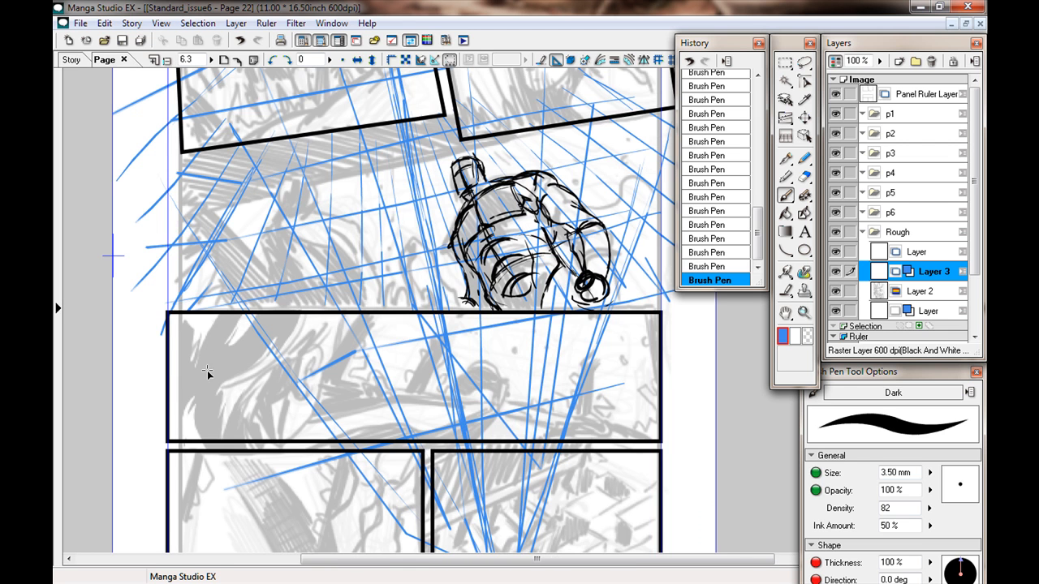
key(ctrl+minus)
key(ctrl+shift+n)
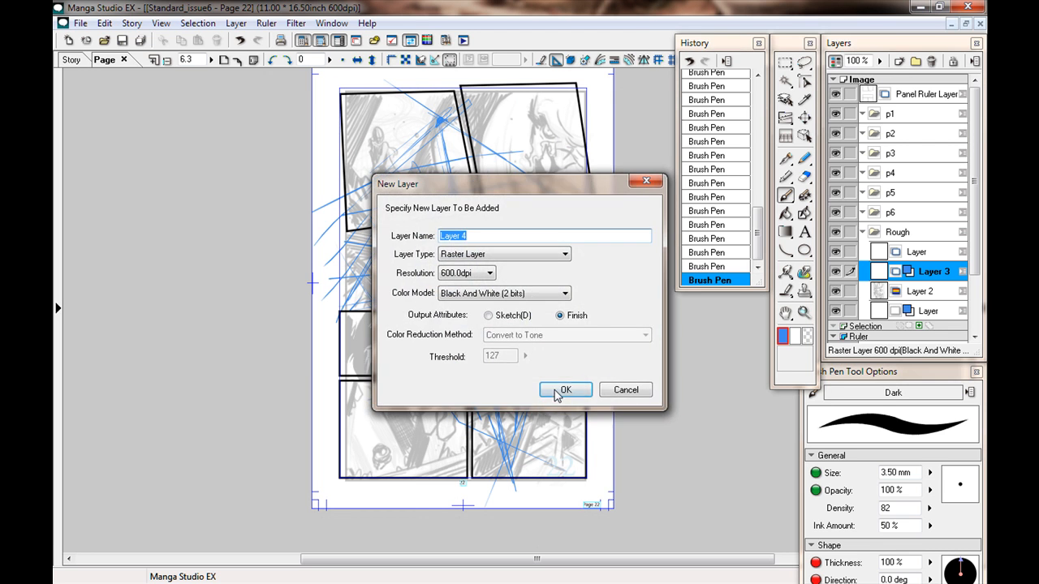
click(548, 388)
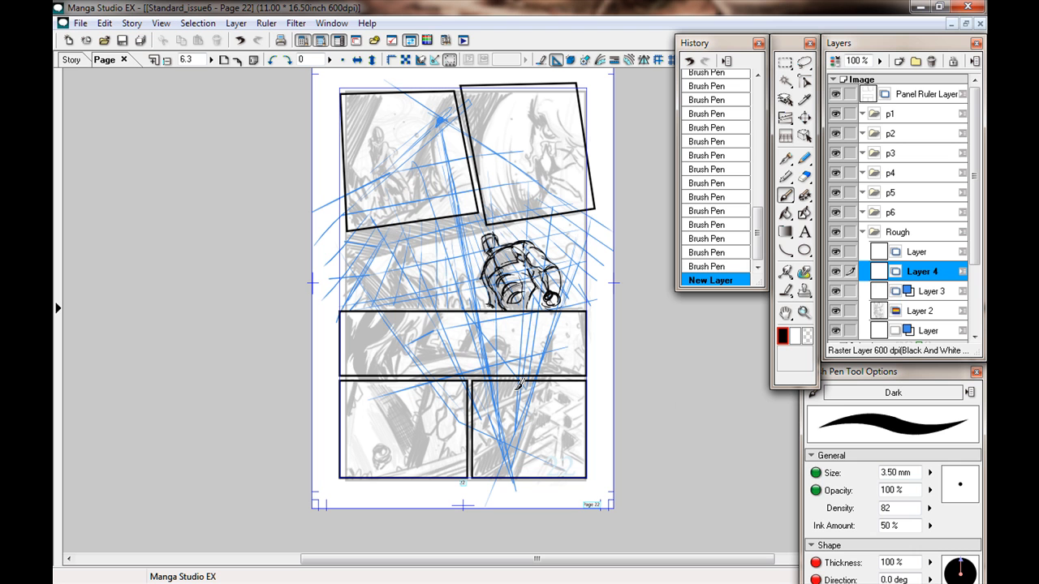
click(835, 60)
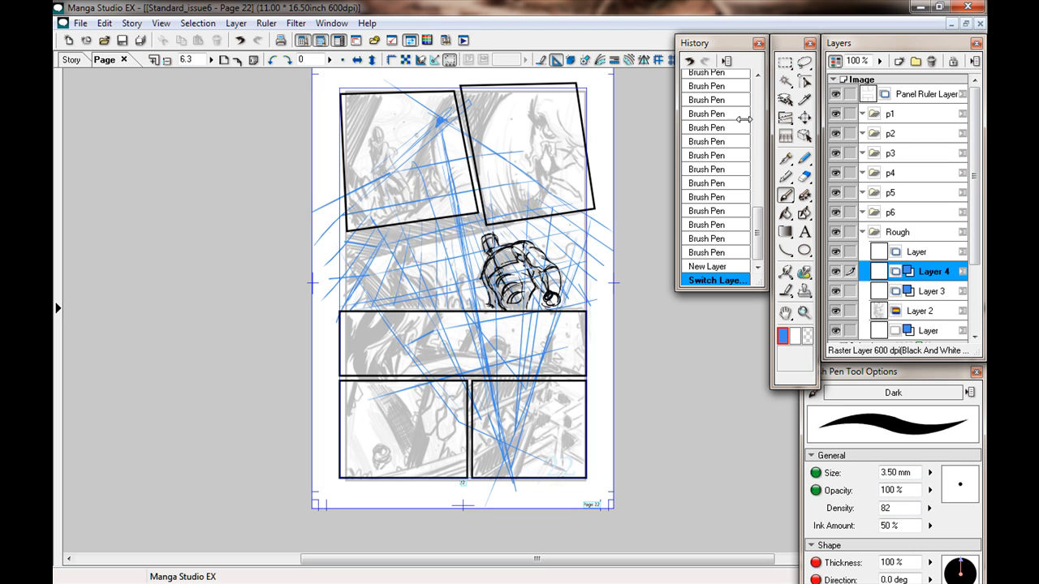
double_click(782, 336)
click(685, 276)
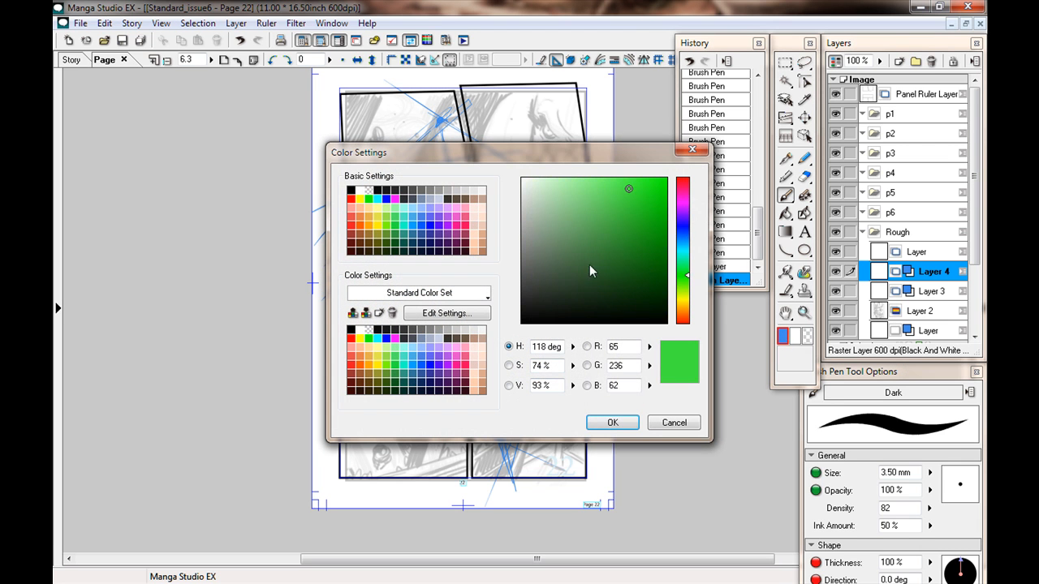
click(611, 422)
Hide Layer 3 and sketch a green rectangular frame around the borderless middle panel on Layer 4
drag(365, 187, 334, 270)
key(ctrl+plus)
click(835, 291)
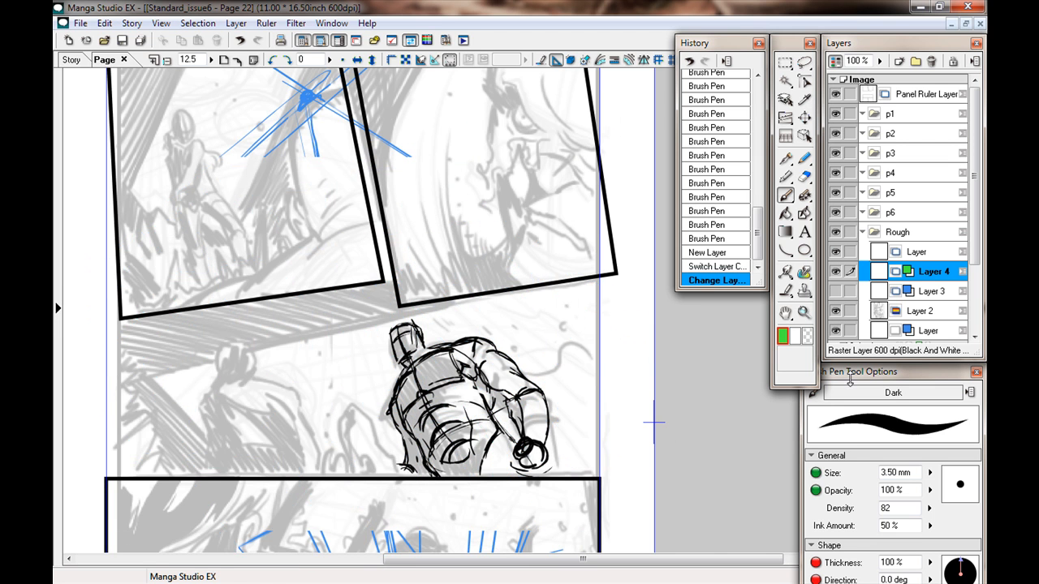
drag(155, 408, 244, 382)
drag(203, 240, 169, 251)
drag(220, 281, 175, 284)
drag(165, 296, 169, 441)
drag(171, 446, 223, 443)
drag(170, 425, 173, 444)
drag(475, 474, 435, 457)
mouse_move(284, 243)
mouse_down()
mouse_move(656, 230)
mouse_move(671, 385)
mouse_up()
mouse_move(673, 300)
mouse_down()
mouse_move(649, 426)
mouse_move(669, 424)
mouse_up()
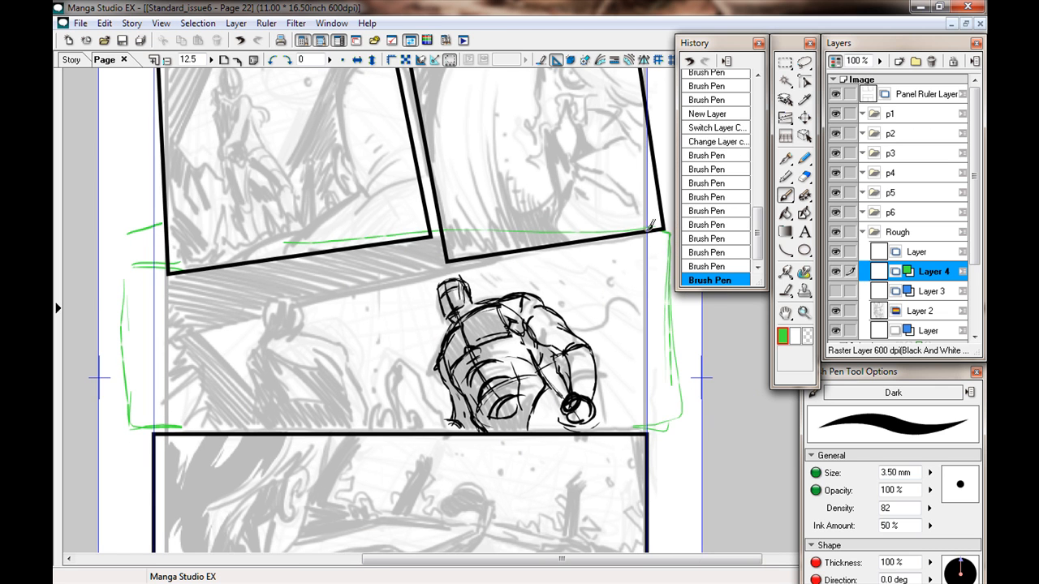
Divide the green frame into thirds with two vertical and two horizontal guide lines
mouse_move(308, 431)
mouse_down()
mouse_move(291, 417)
mouse_move(330, 388)
mouse_up()
drag(275, 344, 237, 350)
mouse_move(271, 242)
mouse_down()
mouse_move(280, 365)
mouse_move(289, 320)
mouse_move(303, 397)
mouse_up()
drag(512, 234, 508, 411)
drag(444, 401, 442, 413)
drag(349, 302, 174, 325)
drag(397, 303, 122, 303)
drag(296, 302, 418, 294)
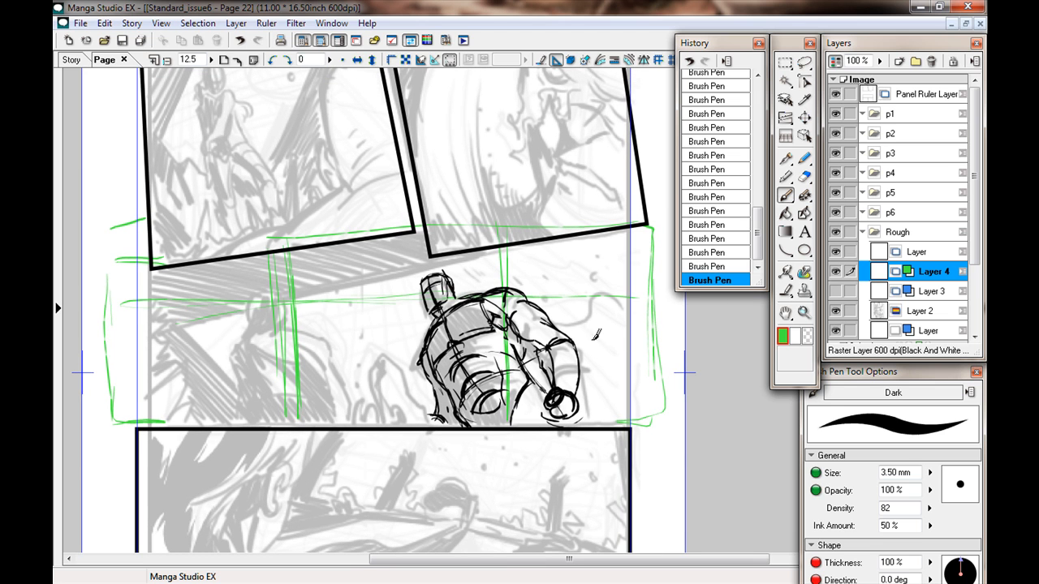
drag(633, 360, 572, 358)
mouse_move(418, 352)
mouse_down()
mouse_move(259, 368)
mouse_move(123, 359)
mouse_up()
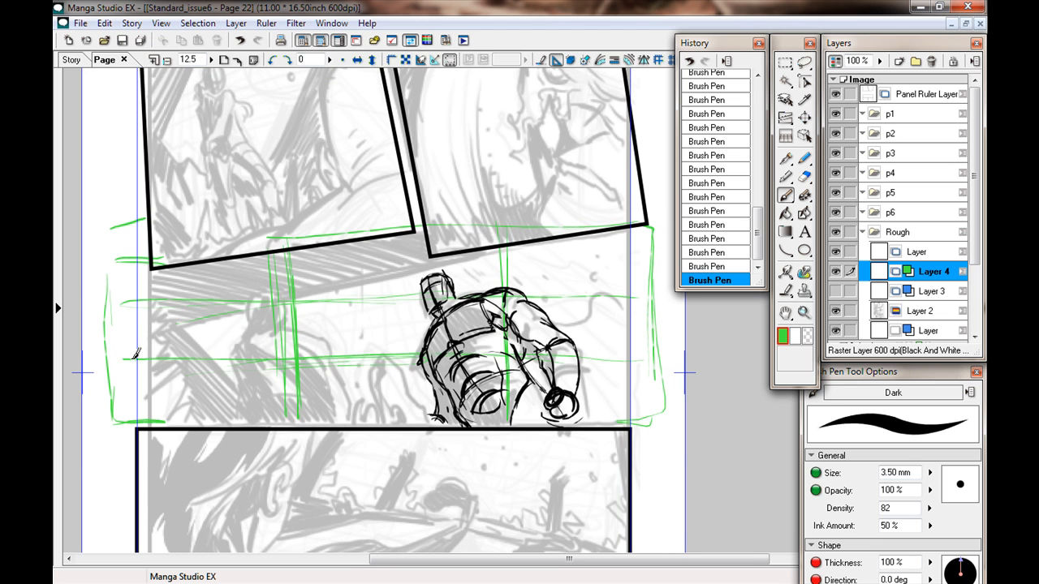
Try marking an ellipse across the frame's left third and a curve at its right end, and undo both strokes
drag(241, 396, 274, 379)
mouse_move(318, 297)
mouse_down()
mouse_move(307, 320)
mouse_move(274, 308)
mouse_up()
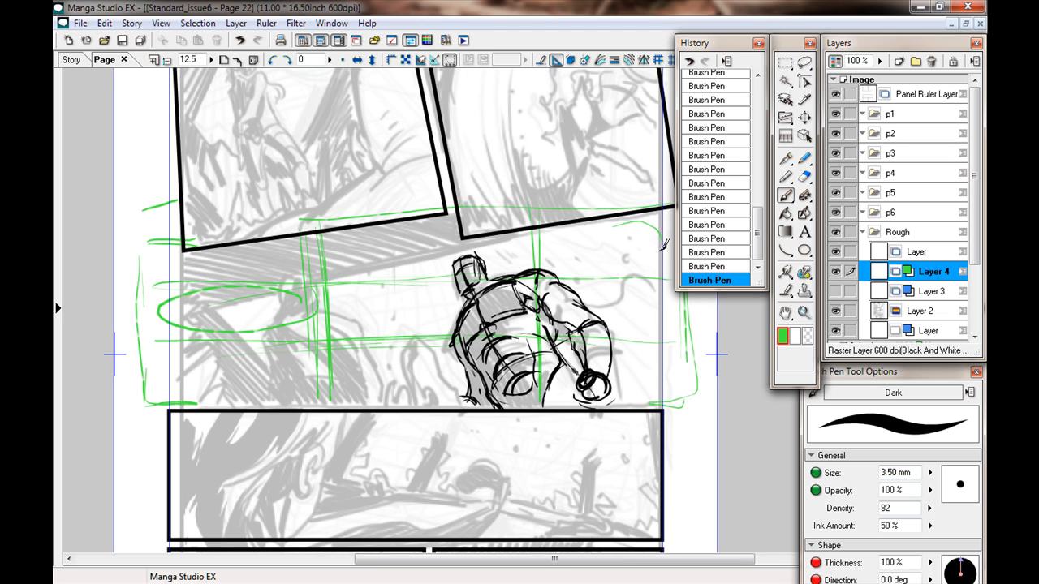
key(ctrl+z)
key(ctrl+z)
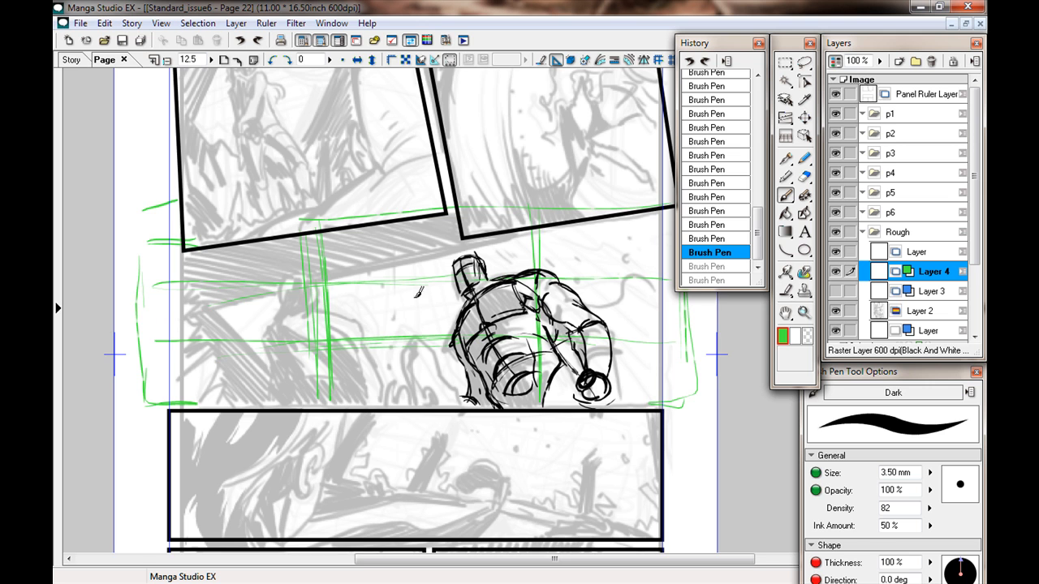
Try circling the four intersections of the thirds grid, and undo the circles and the extra stroke
drag(404, 354, 380, 341)
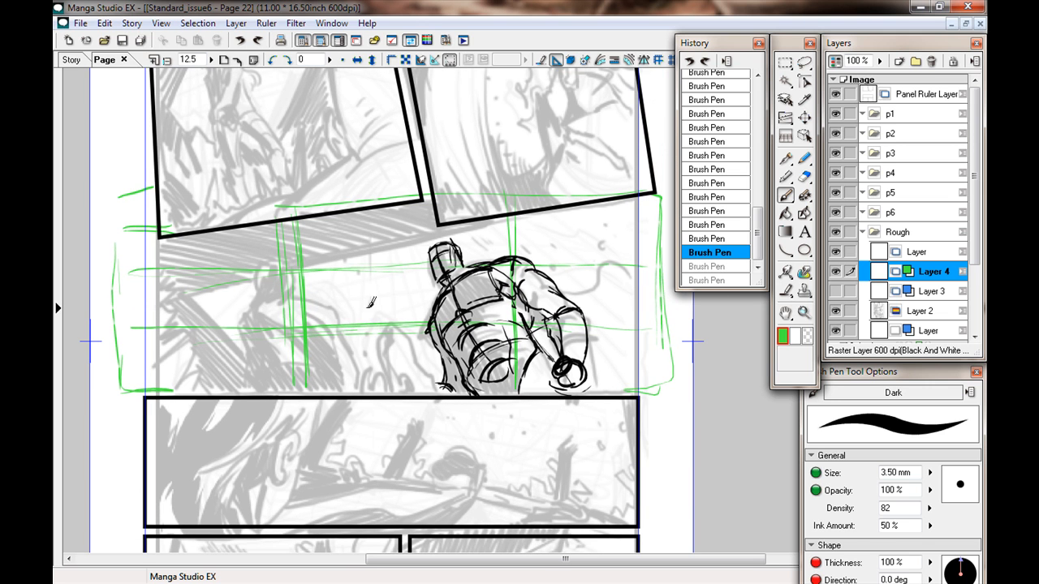
drag(308, 261, 307, 263)
drag(314, 320, 311, 321)
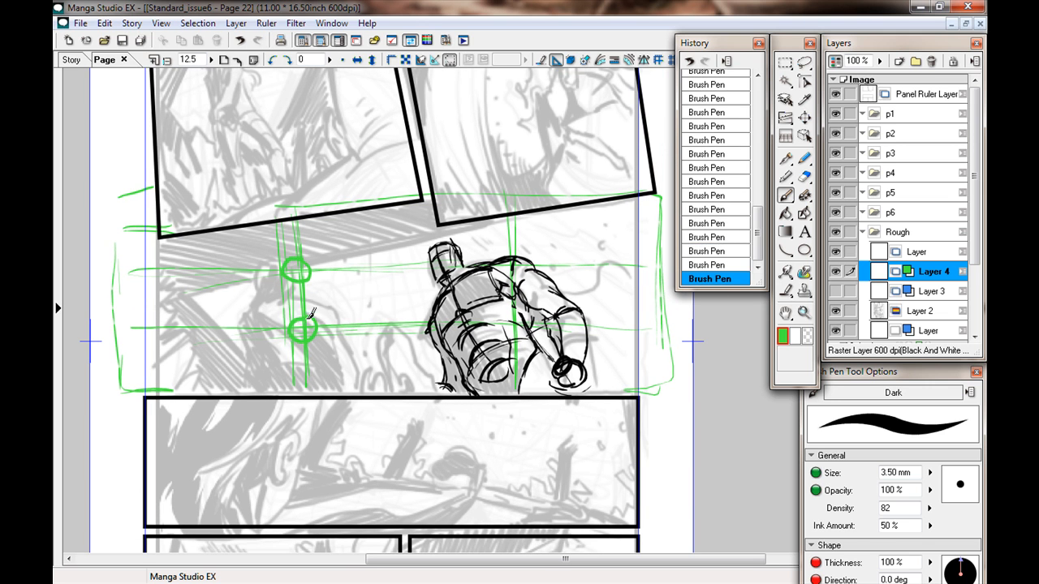
drag(523, 258, 515, 275)
drag(519, 315, 525, 323)
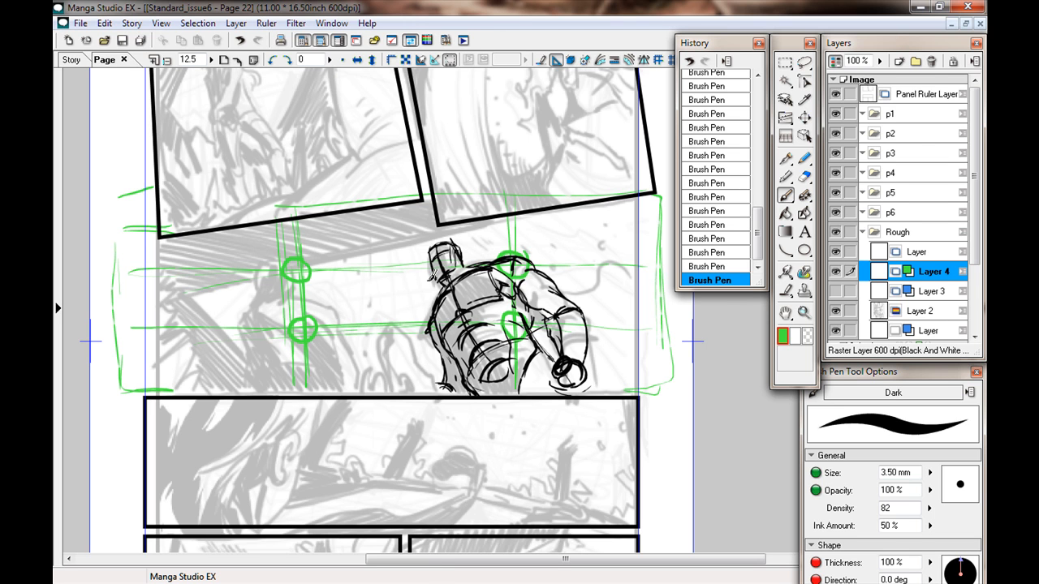
drag(390, 232, 405, 246)
key(ctrl+z)
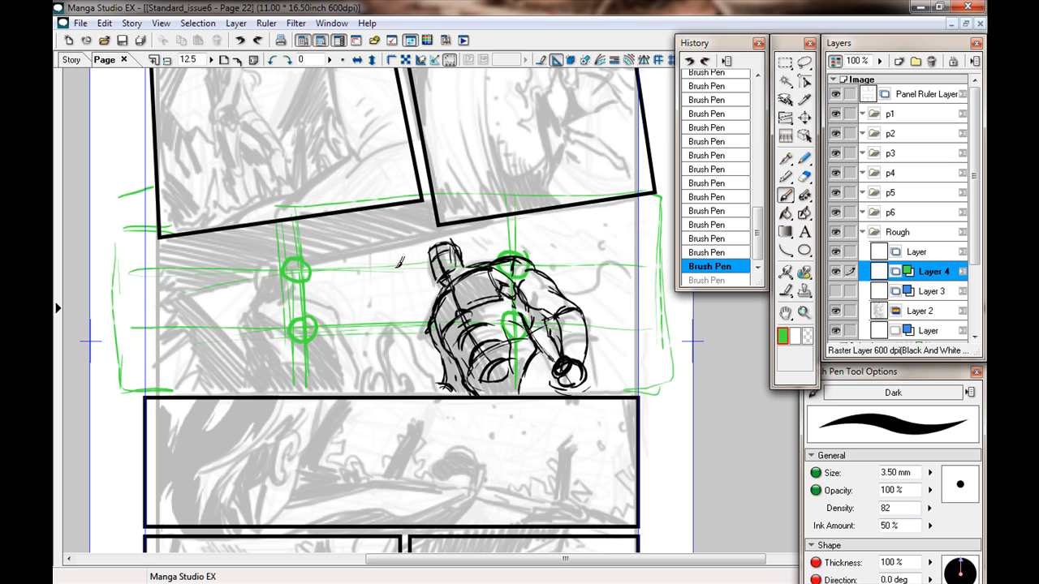
key(ctrl+z)
key(ctrl+z)
key(ctrl+z)
key(ctrl+z)
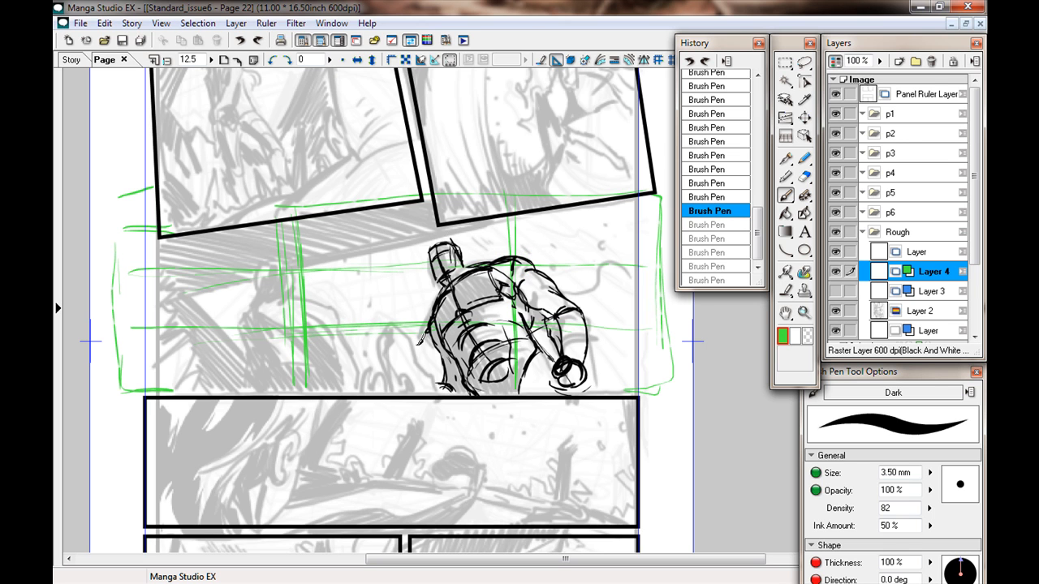
Compare the blue perspective guides on Layer 3 with the green thirds grid by toggling the layers' visibility, ending with Layer 4 active
click(835, 272)
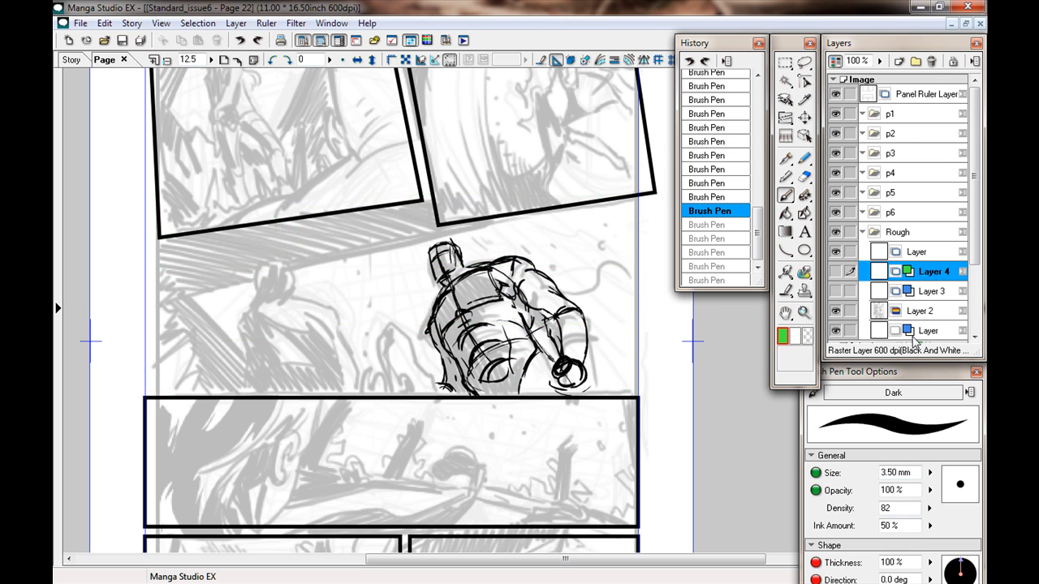
click(916, 290)
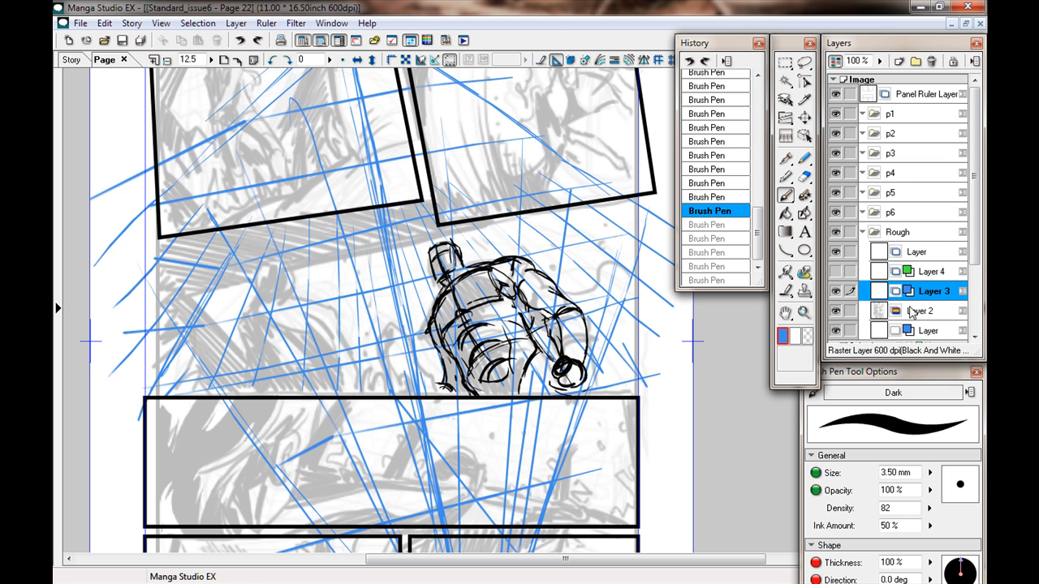
click(836, 292)
click(922, 272)
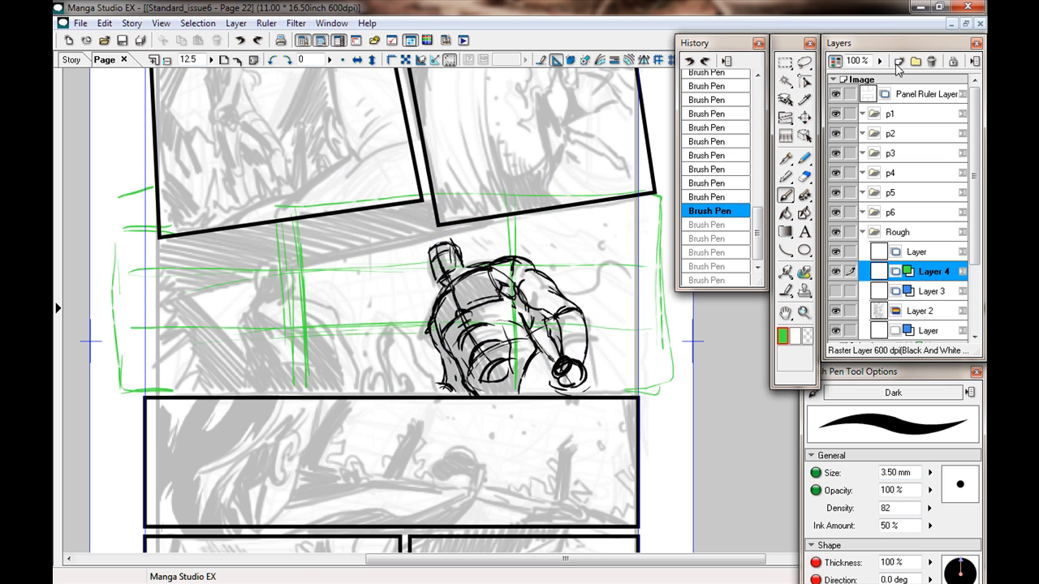
Add a new blue raster layer above Layer 4 in the Rough folder and hide Layer 4's green grid
click(835, 61)
key(Return)
click(834, 63)
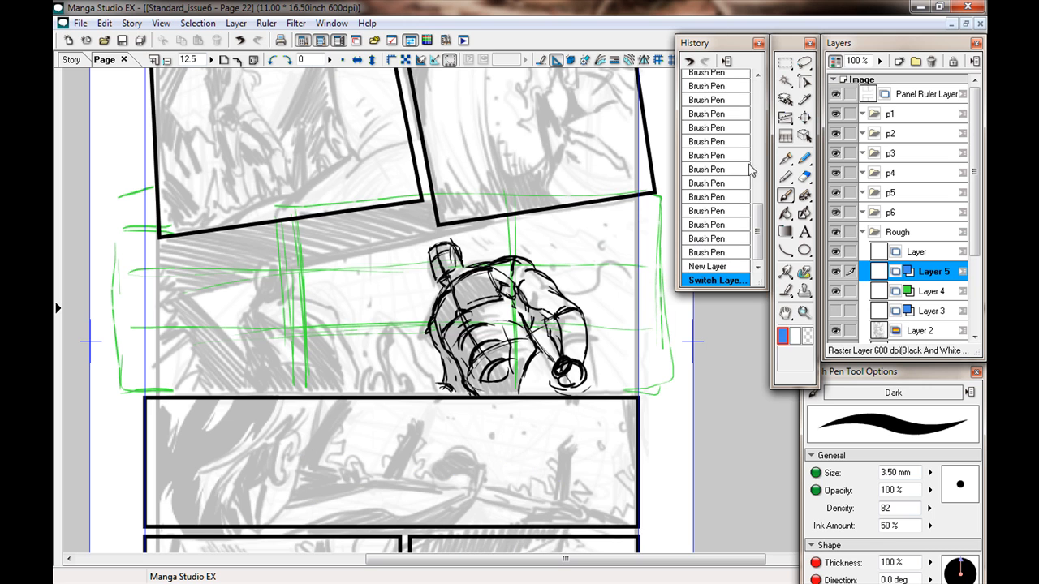
click(836, 291)
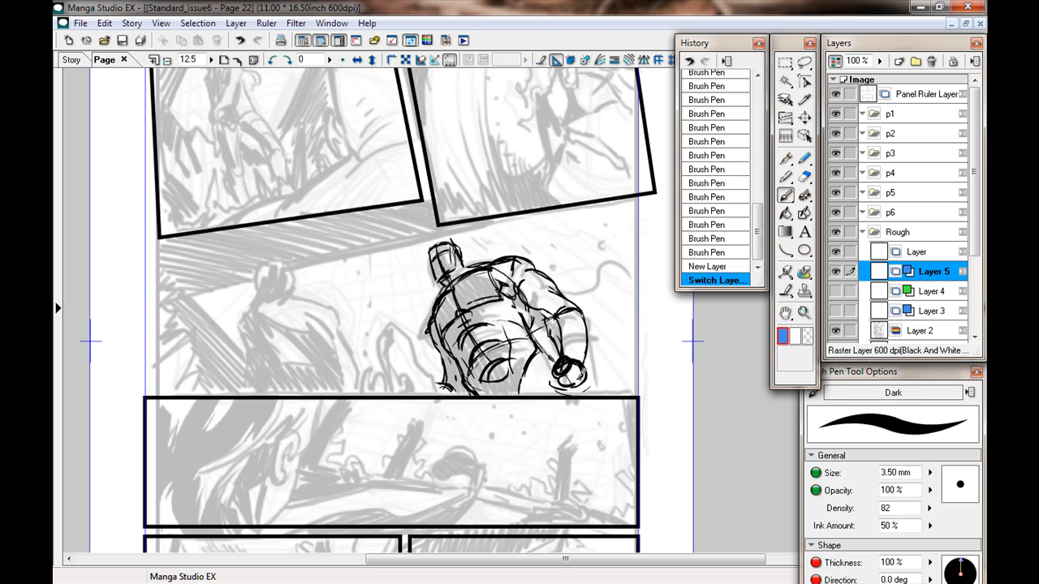
Mark the figure's face in blue, try strokes radiating from its head across the panel, and undo the radiating strokes
mouse_move(435, 258)
mouse_down()
mouse_move(443, 248)
mouse_move(436, 258)
mouse_up()
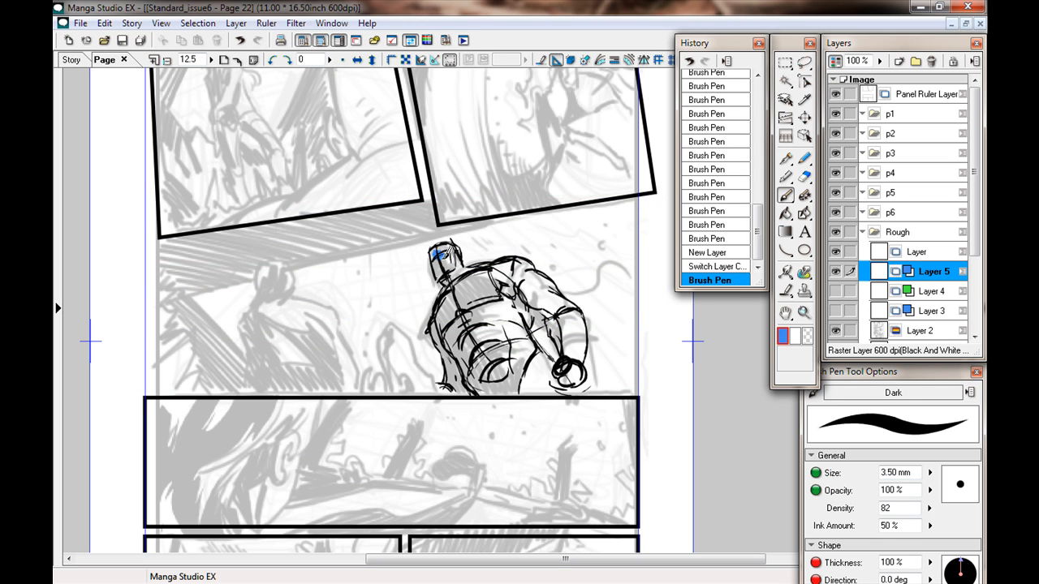
mouse_move(155, 395)
mouse_down()
mouse_move(325, 312)
mouse_move(323, 350)
mouse_move(440, 318)
mouse_move(496, 383)
mouse_move(455, 264)
mouse_move(469, 258)
mouse_move(489, 211)
mouse_move(381, 203)
mouse_move(170, 276)
mouse_move(184, 319)
mouse_up()
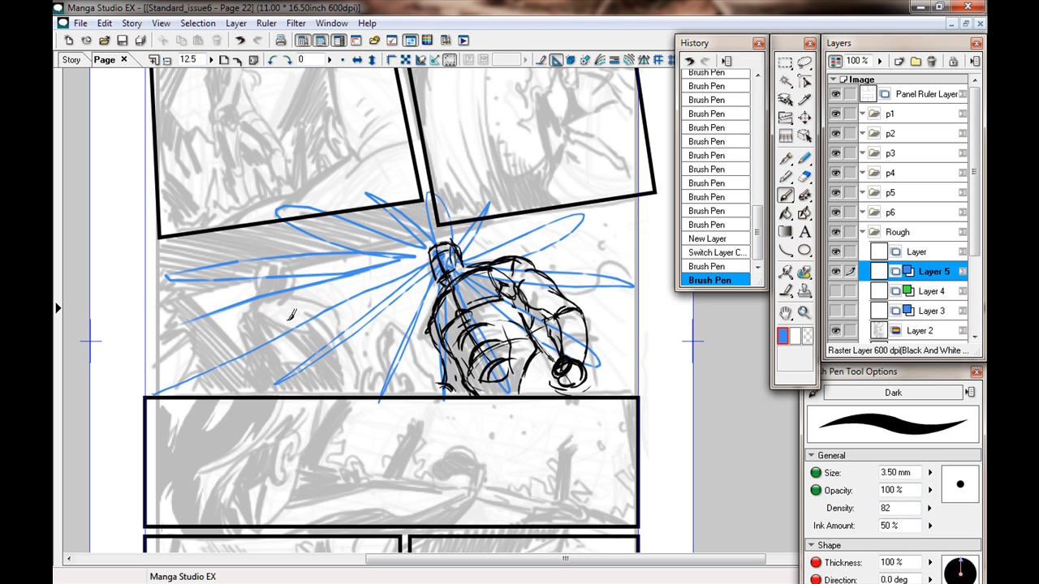
key(ctrl+z)
Sketch a second figure in blue on the panel's left side, with jagged shapes along the lower edge and beyond the right border
mouse_move(306, 384)
mouse_down()
mouse_move(232, 288)
mouse_move(280, 231)
mouse_move(289, 258)
mouse_move(233, 251)
mouse_move(341, 242)
mouse_up()
mouse_move(290, 271)
mouse_down()
mouse_move(351, 258)
mouse_move(297, 305)
mouse_move(352, 307)
mouse_up()
mouse_move(308, 237)
mouse_down()
mouse_move(391, 240)
mouse_move(426, 268)
mouse_up()
key(ctrl+z)
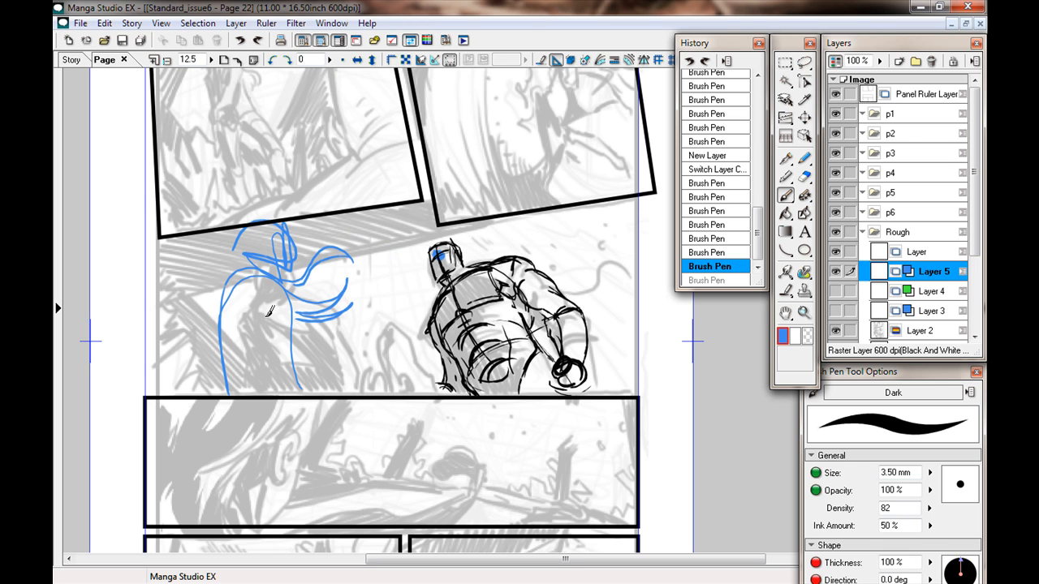
mouse_move(377, 393)
mouse_down()
mouse_move(388, 357)
mouse_move(349, 382)
mouse_move(330, 341)
mouse_move(305, 390)
mouse_move(410, 379)
mouse_up()
mouse_move(613, 387)
mouse_down()
mouse_move(645, 345)
mouse_move(680, 333)
mouse_move(689, 341)
mouse_up()
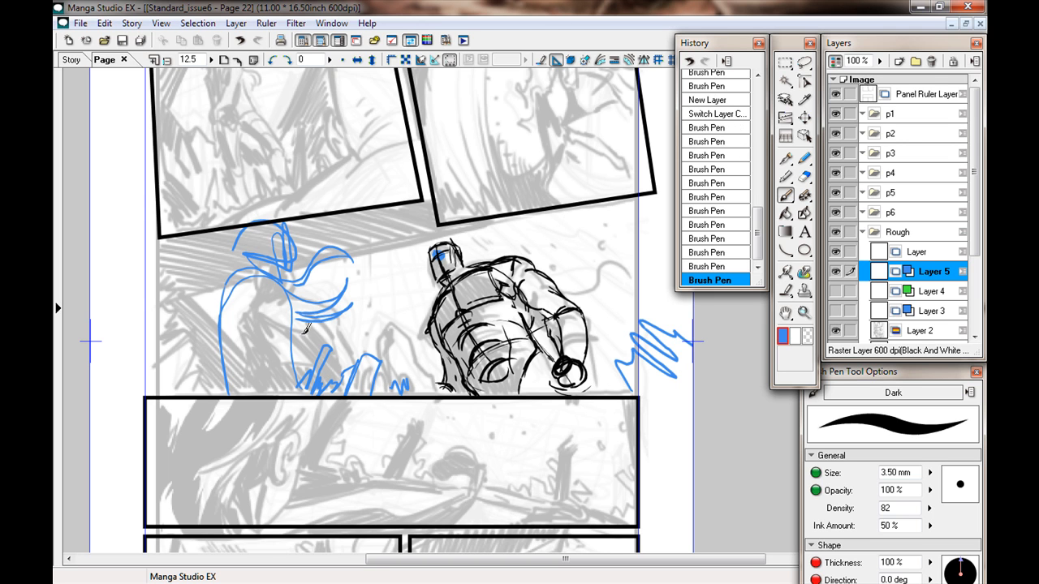
Draw blue arrows aiming at the black figure from both sides, undo the last one, and delete Layer 5
mouse_move(375, 345)
mouse_down()
mouse_move(415, 280)
mouse_move(394, 289)
mouse_up()
drag(618, 322, 578, 299)
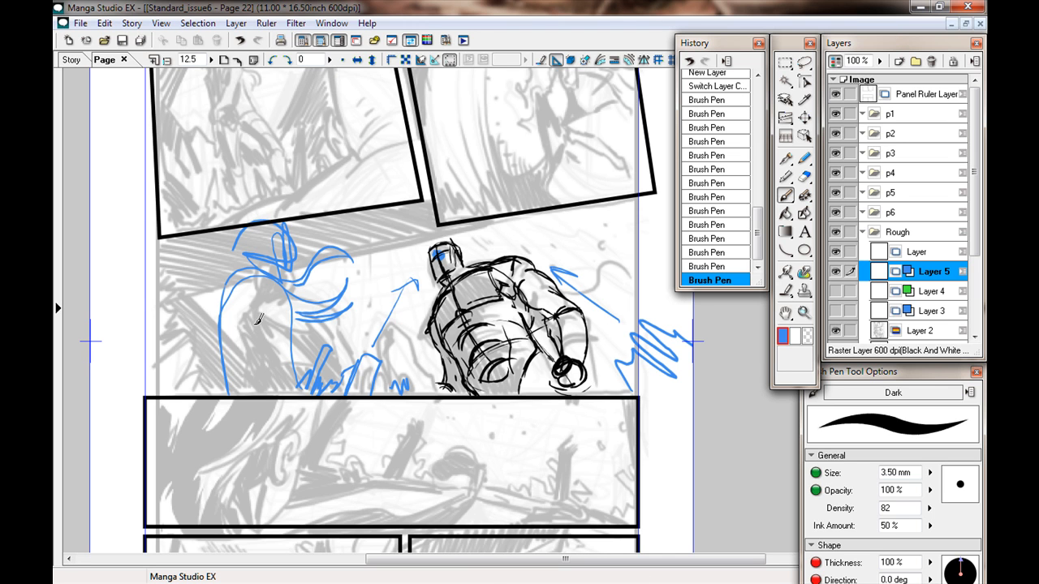
key(ctrl+z)
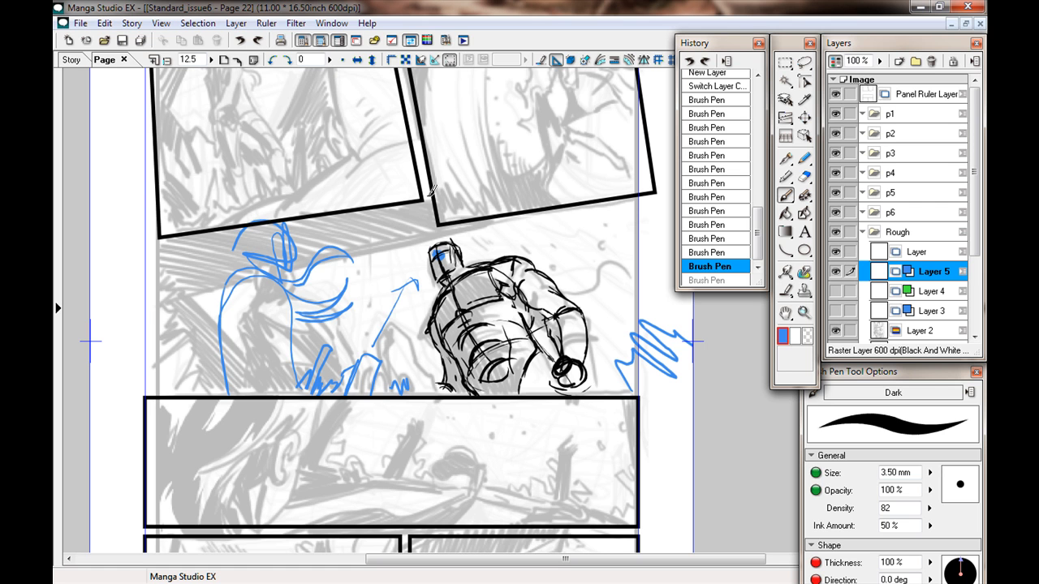
click(930, 61)
click(565, 347)
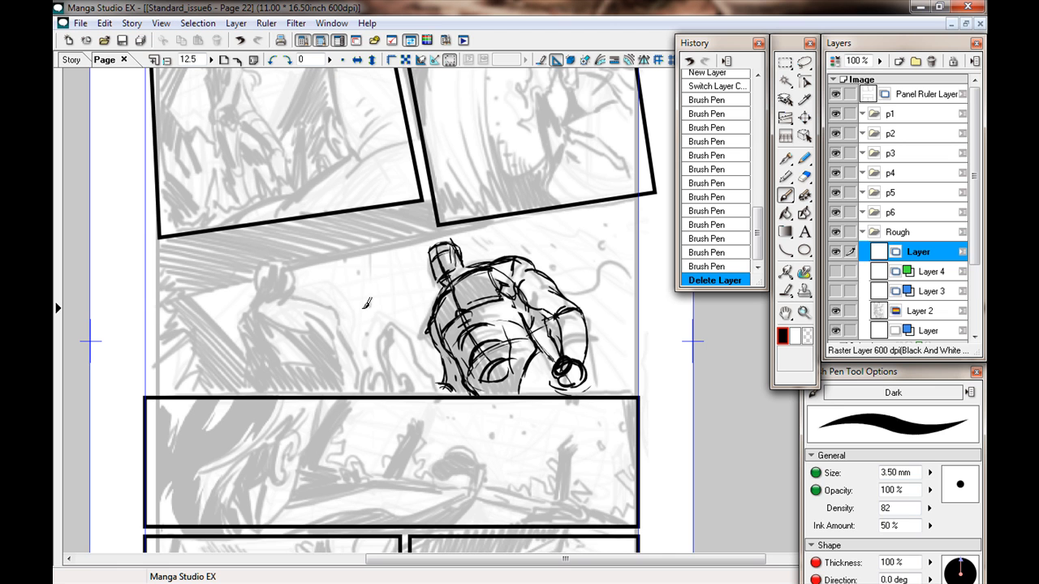
Show Layer 4's green thirds grid and compare it with the rough and the figure sketch by toggling the layers' visibility
scroll(357, 341, down, 1)
scroll(339, 362, up, 1)
scroll(339, 363, down, 1)
scroll(368, 365, down, 1)
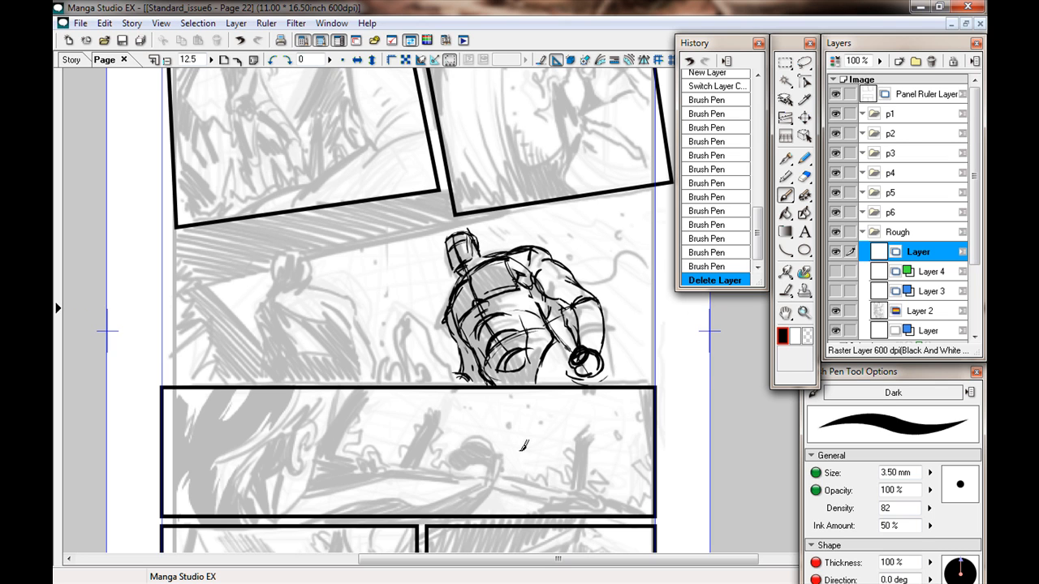
click(835, 271)
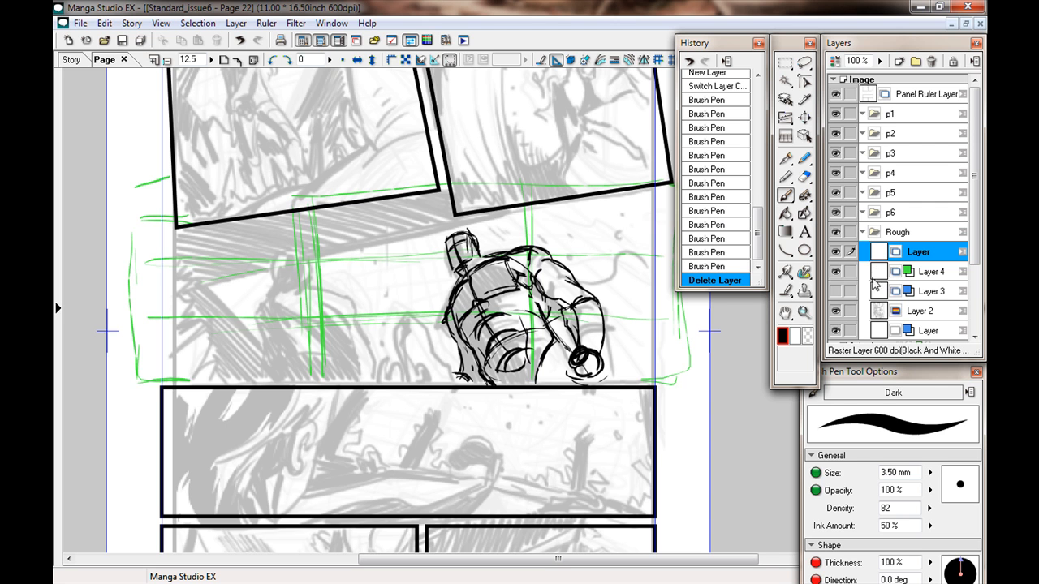
click(836, 313)
click(836, 312)
click(836, 271)
click(838, 254)
click(837, 254)
click(835, 272)
Move the black figure sketch right so its head sits at the right vertical thirds guide, and return to the Brush Pen
click(804, 118)
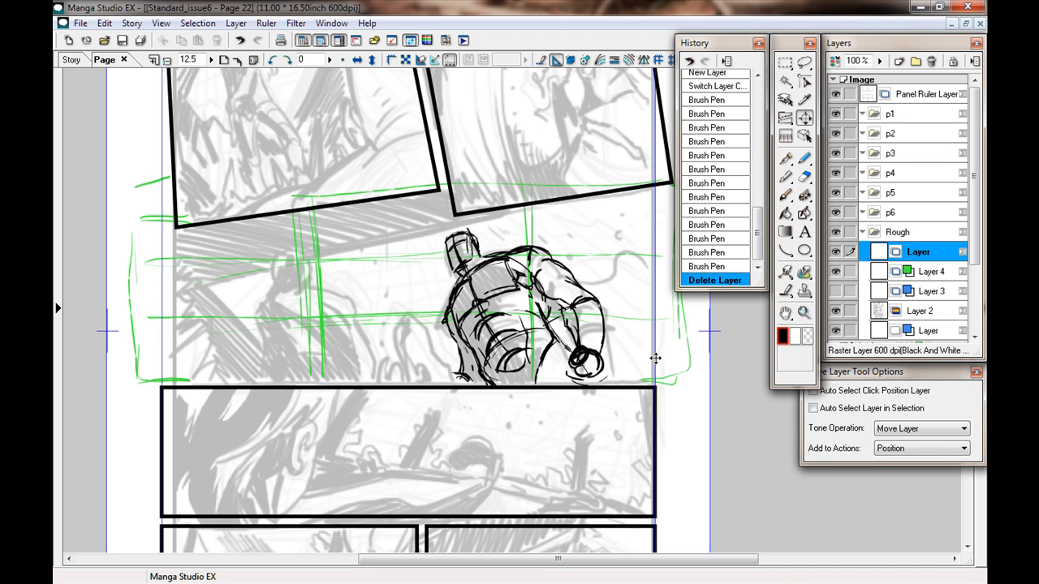
drag(394, 338, 422, 354)
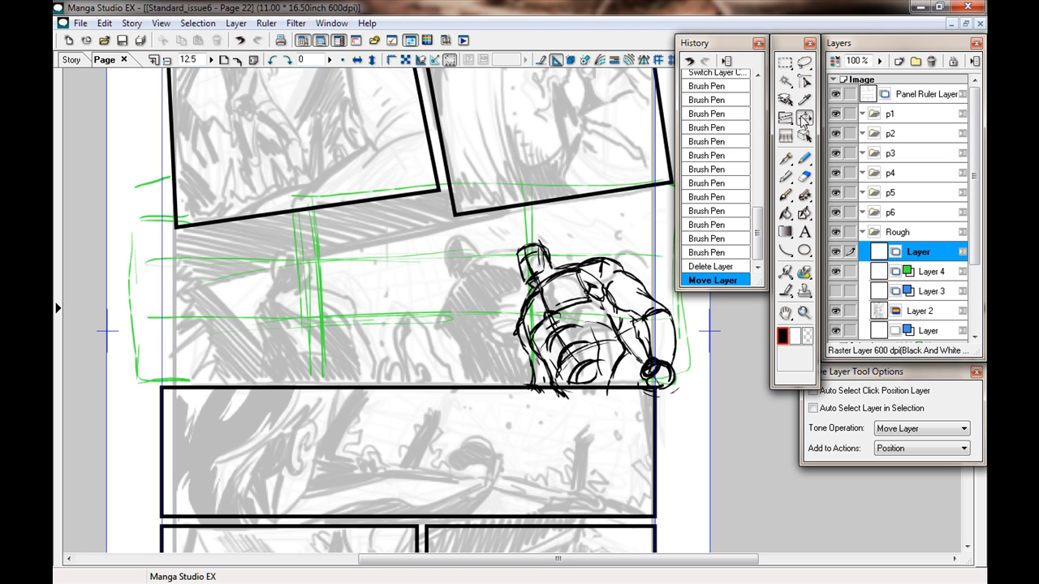
click(785, 159)
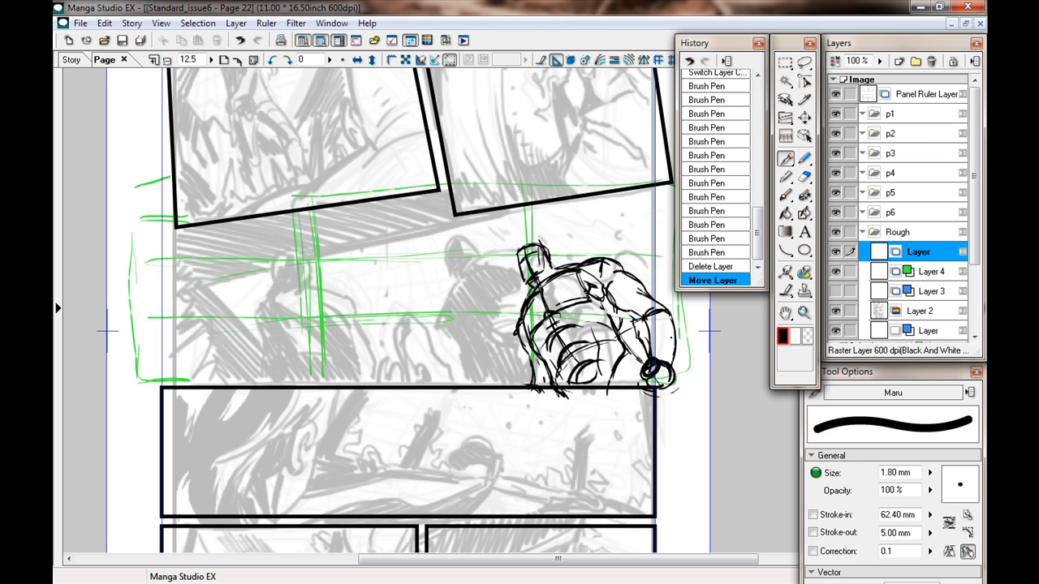
click(784, 196)
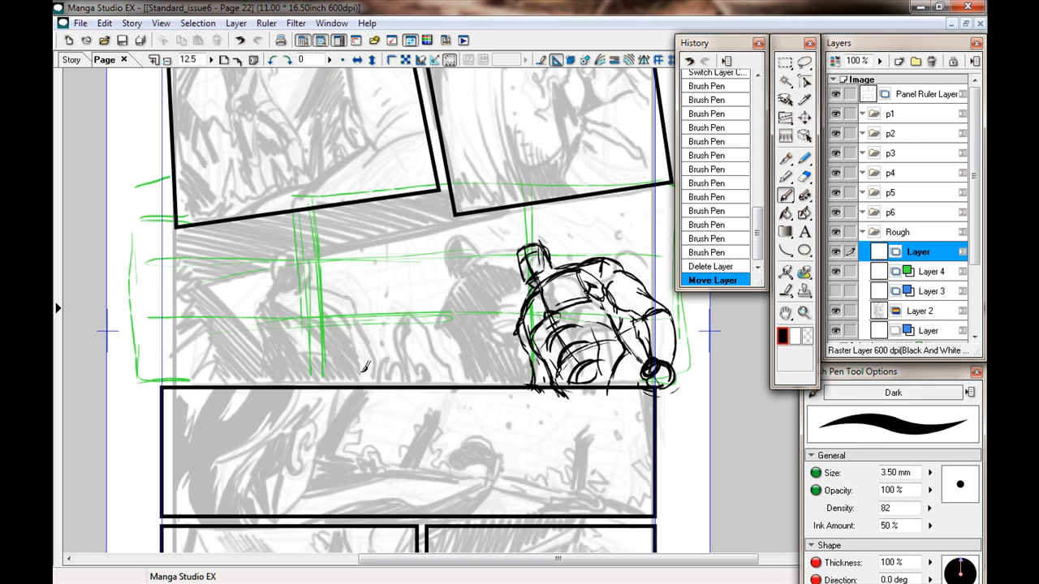
Try sketching a huge arched foreground figure on the left with an arrow toward the black figure, and undo it
mouse_move(357, 379)
mouse_down()
mouse_move(361, 211)
mouse_move(353, 339)
mouse_move(355, 362)
mouse_move(361, 201)
mouse_move(254, 197)
mouse_move(205, 320)
mouse_move(225, 195)
mouse_move(263, 150)
mouse_move(375, 258)
mouse_move(382, 220)
mouse_move(505, 255)
mouse_move(467, 259)
mouse_up()
scroll(284, 329, up, 3)
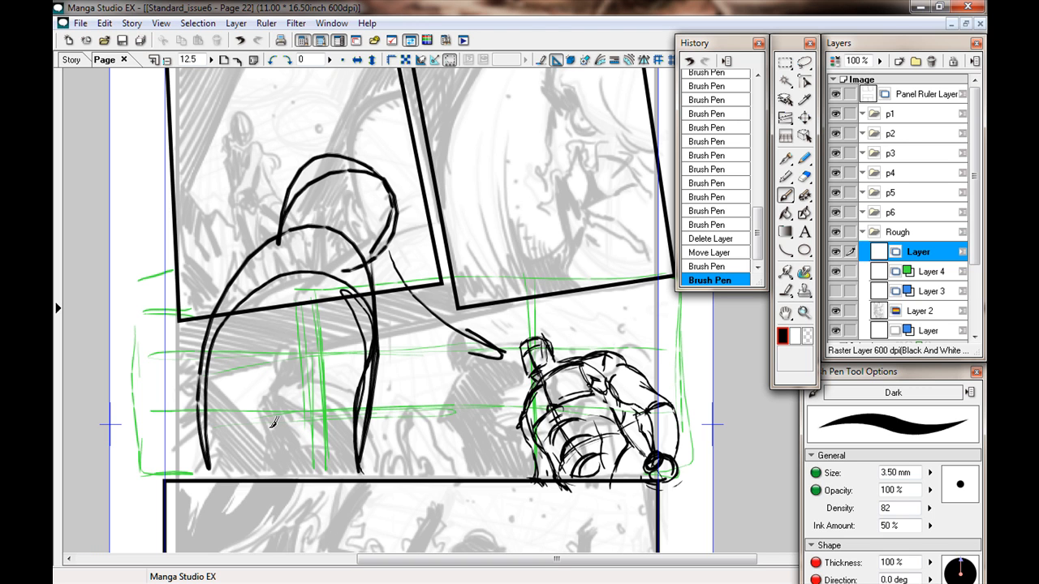
key(ctrl+z)
key(ctrl+z)
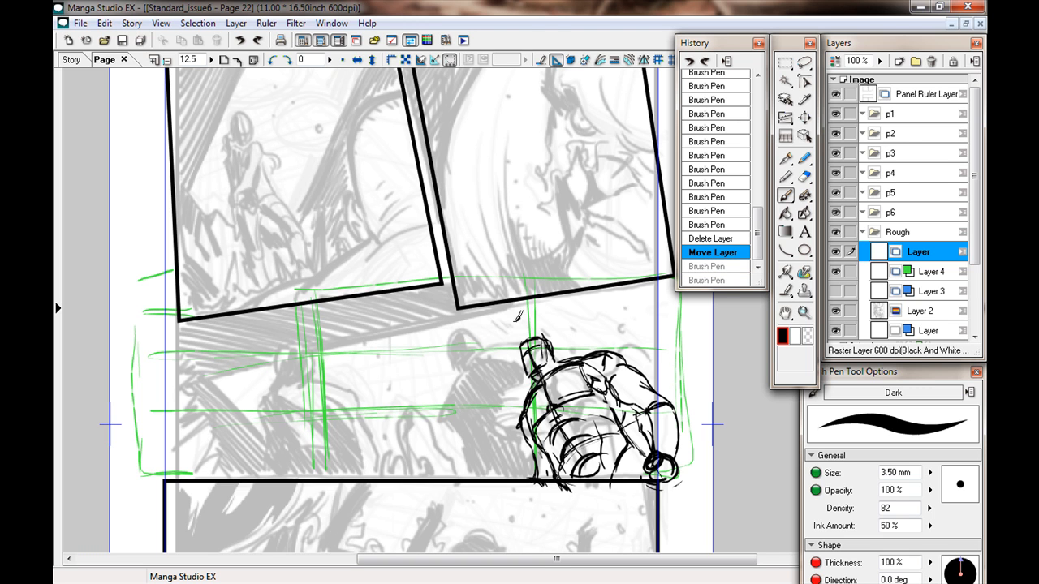
Try sketching a small head and shoulders at the lower-left thirds intersection, and undo it along with the extra stroke
mouse_move(339, 410)
mouse_down()
mouse_move(302, 418)
mouse_move(333, 402)
mouse_move(311, 430)
mouse_move(345, 442)
mouse_move(362, 464)
mouse_move(268, 473)
mouse_move(304, 388)
mouse_up()
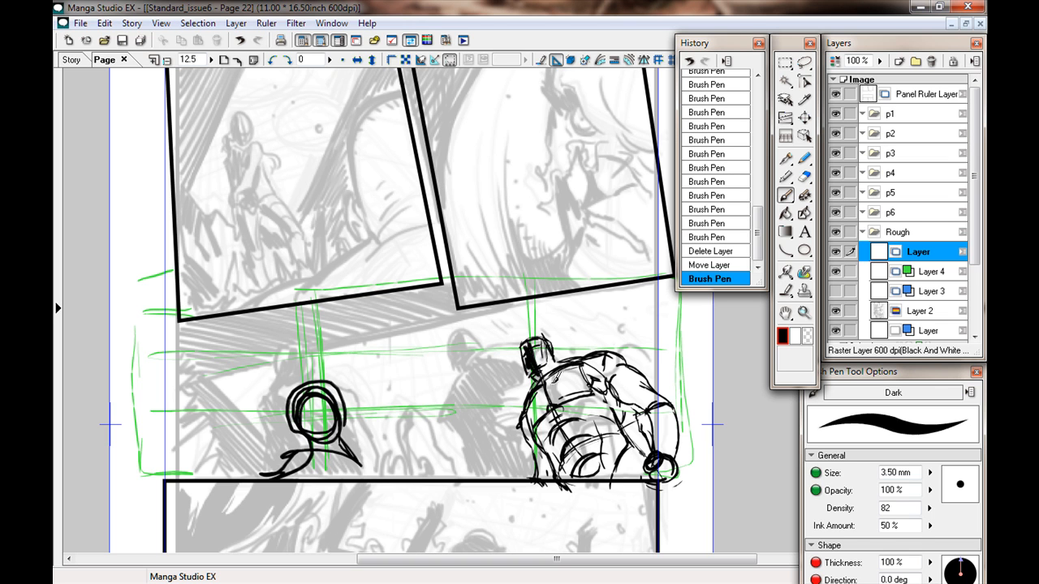
drag(531, 355, 562, 496)
key(ctrl+z)
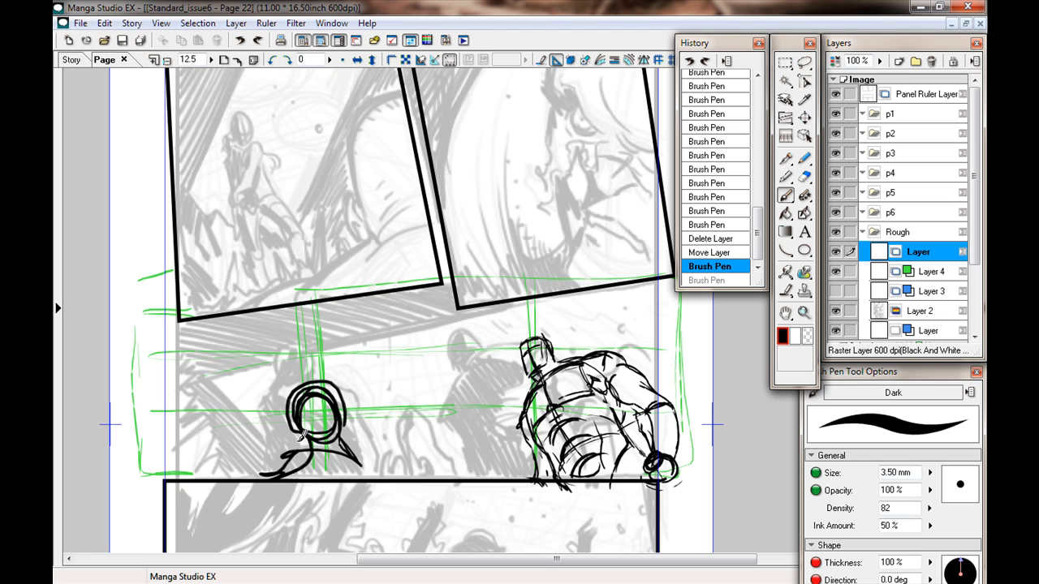
drag(278, 421, 321, 368)
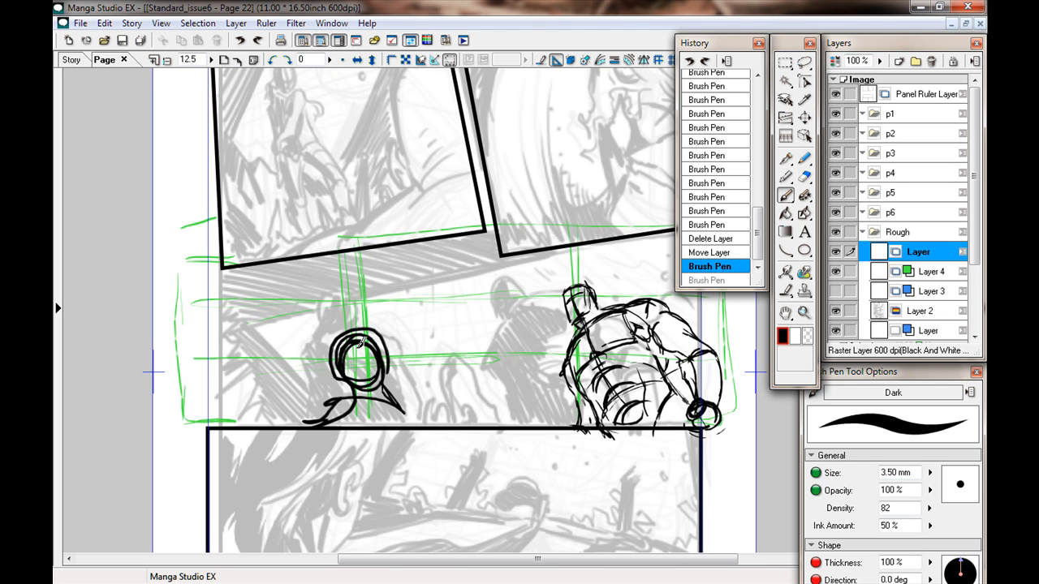
key(ctrl+z)
Sketch a tall arch around the left vertical guide, with small curves at its feet and a larger outer curve
mouse_move(408, 422)
mouse_down()
mouse_move(408, 364)
mouse_move(355, 297)
mouse_move(295, 332)
mouse_move(264, 408)
mouse_move(412, 422)
mouse_move(267, 404)
mouse_move(349, 296)
mouse_up()
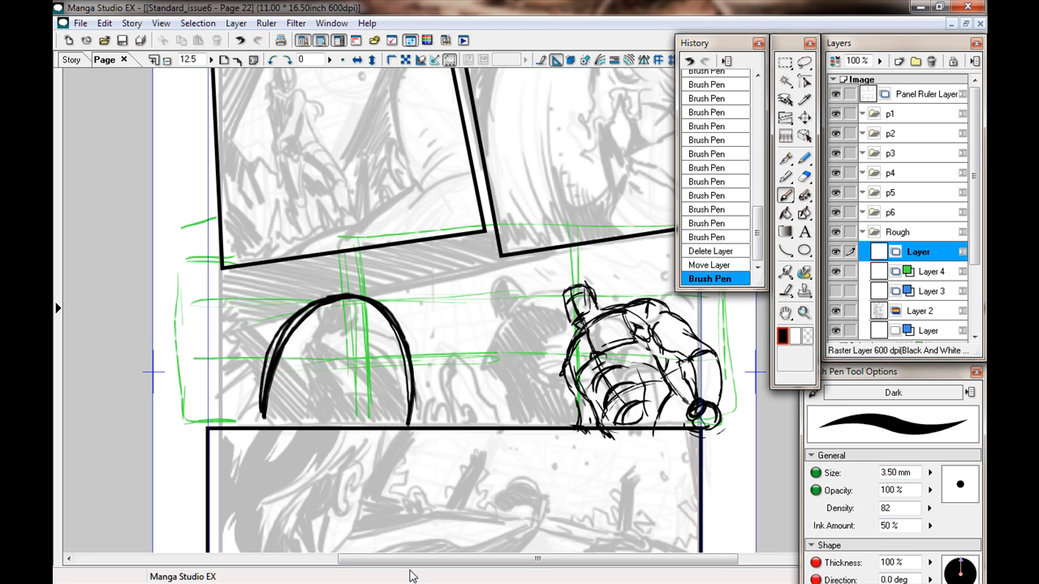
drag(412, 385, 367, 423)
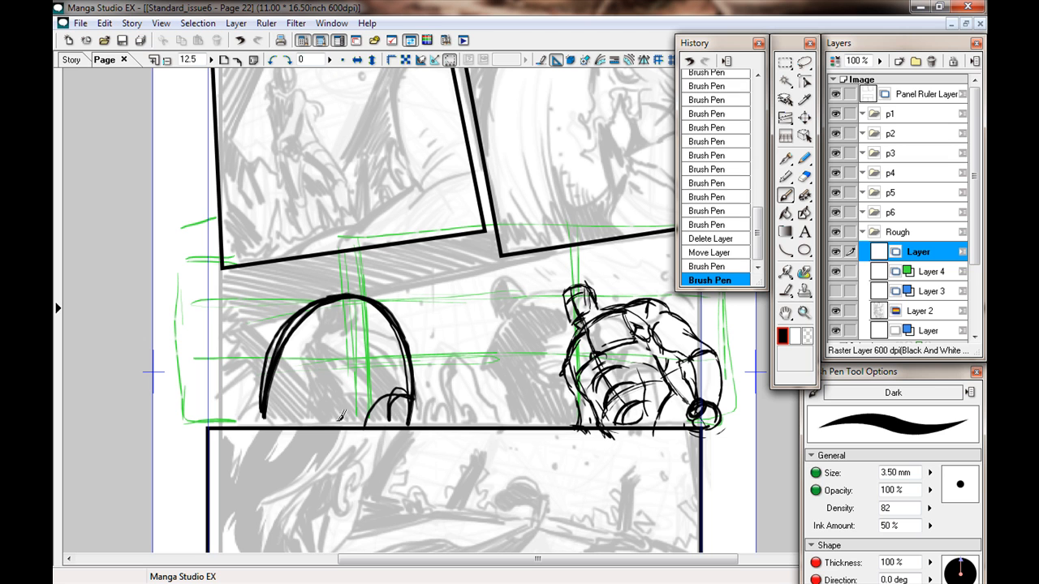
drag(258, 404, 284, 388)
mouse_move(218, 412)
mouse_down()
mouse_move(322, 275)
mouse_move(418, 345)
mouse_move(422, 423)
mouse_up()
key(ctrl+minus)
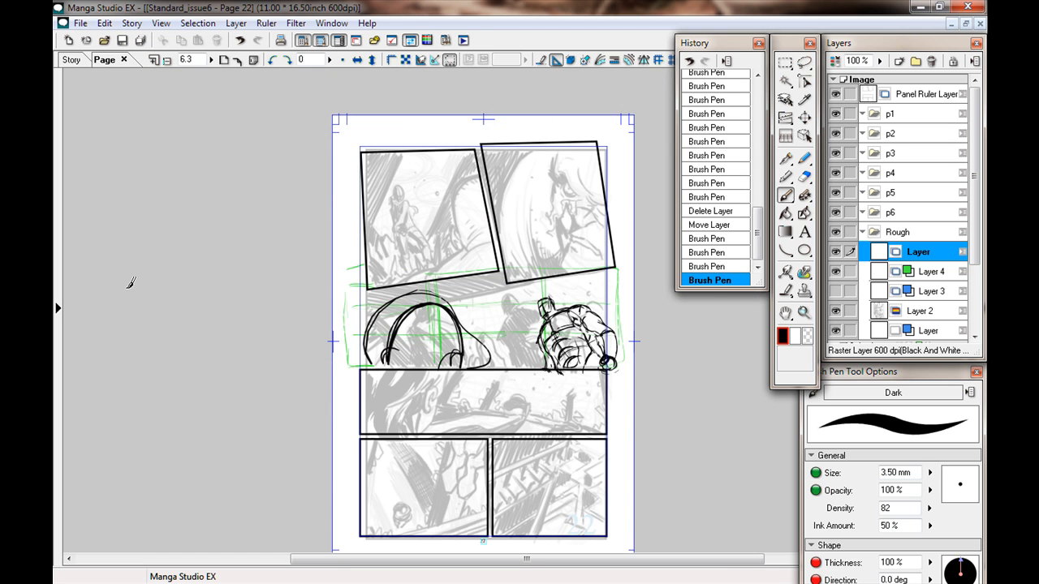
Draw a long arrow from the face's ear to the distant figure in the wide panel below
key(ctrl+plus)
drag(332, 417, 316, 269)
key(ctrl+plus)
drag(219, 446, 450, 335)
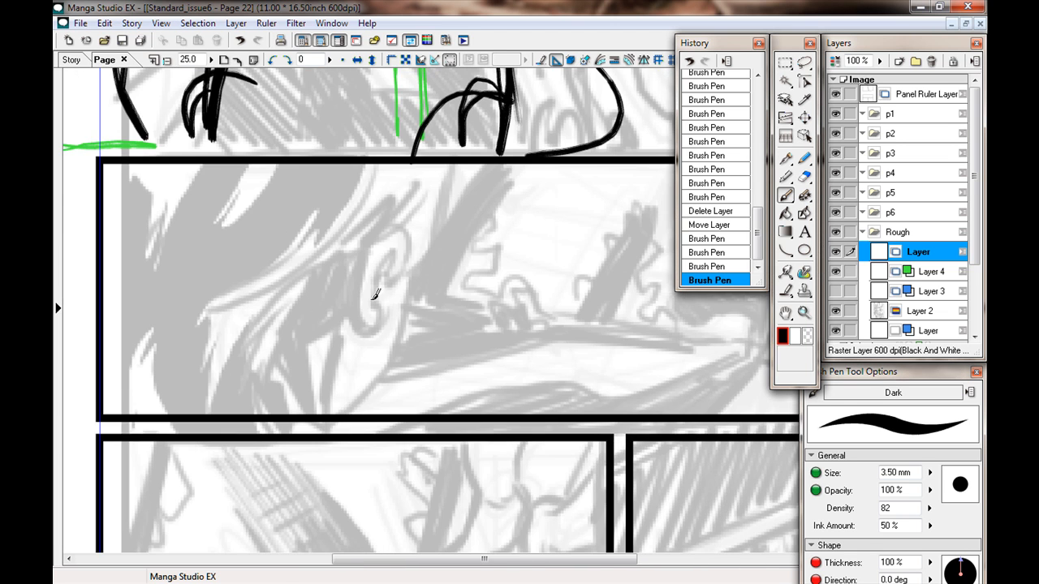
mouse_move(397, 278)
mouse_down()
mouse_move(396, 305)
mouse_move(636, 316)
mouse_move(634, 302)
mouse_move(660, 339)
mouse_up()
drag(422, 386, 245, 346)
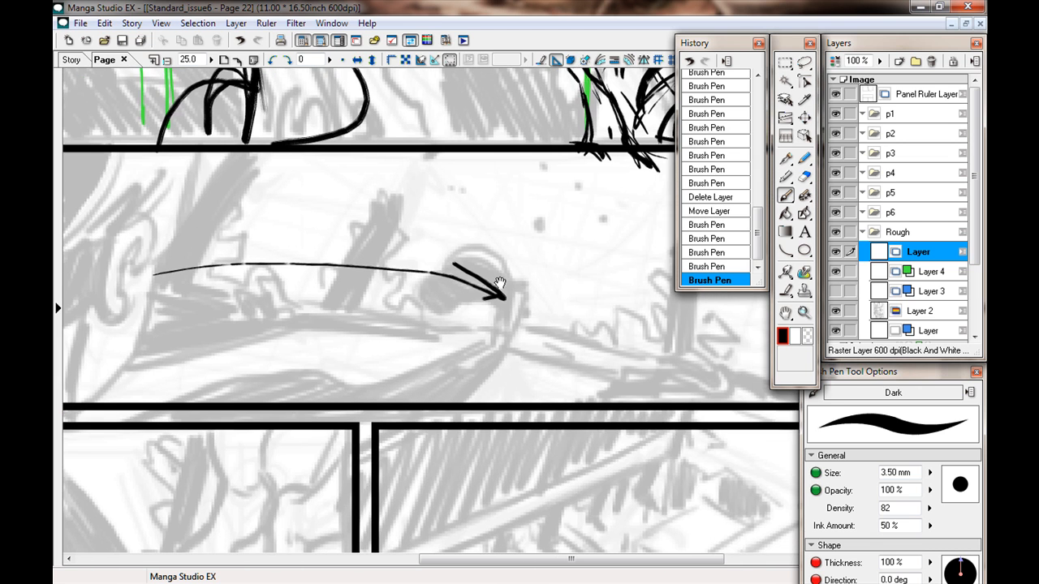
drag(489, 327, 391, 355)
Add upward-curving arrows on both sides of the wide panel's distant figure, then try circling the area and undo the ellipse
mouse_move(573, 381)
mouse_down()
mouse_move(578, 257)
mouse_move(563, 274)
mouse_up()
mouse_move(243, 324)
mouse_down()
mouse_move(295, 227)
mouse_move(323, 237)
mouse_up()
mouse_move(355, 200)
mouse_down()
mouse_move(268, 333)
mouse_move(296, 235)
mouse_up()
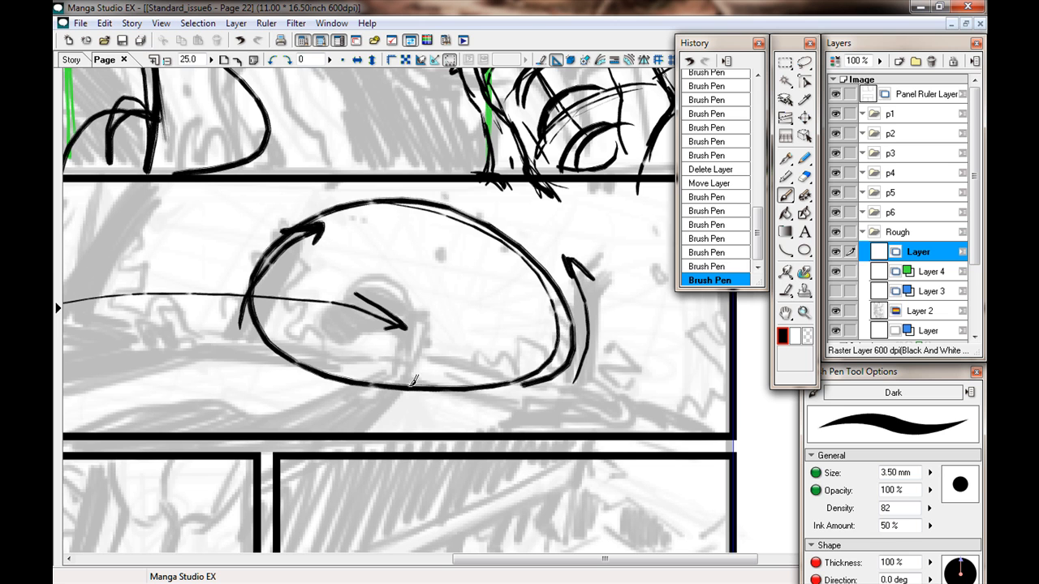
key(ctrl+z)
Try hatching the foreground below the wide panel's distant figure, and undo the strokes
drag(321, 394, 414, 330)
mouse_move(499, 327)
mouse_down()
mouse_move(466, 361)
mouse_move(469, 350)
mouse_move(431, 341)
mouse_move(451, 322)
mouse_move(350, 361)
mouse_move(384, 345)
mouse_move(296, 359)
mouse_up()
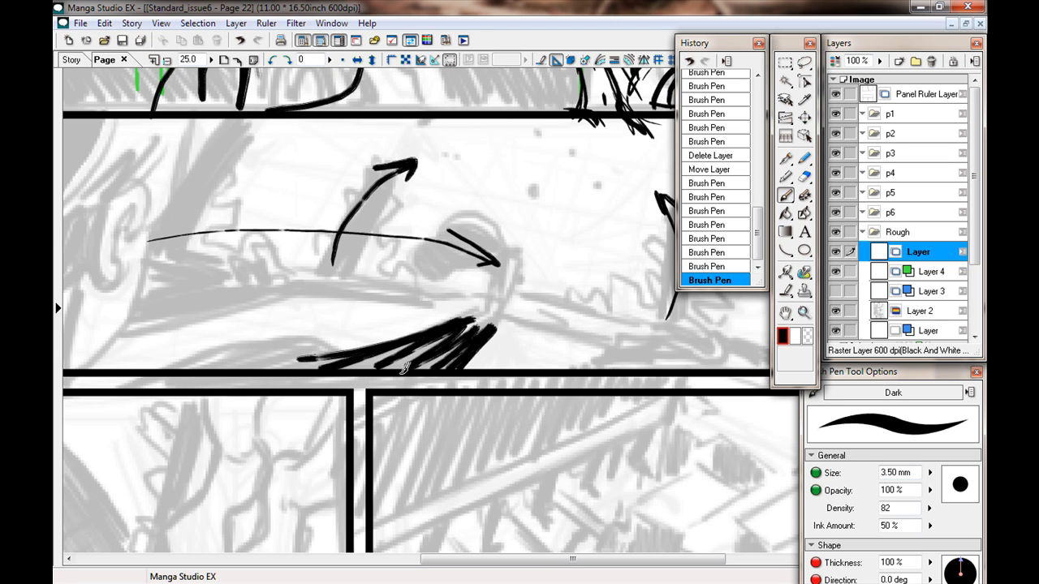
key(ctrl+z)
Draw a double-headed arrow linking the third-row figures with the wide panel, then undo all the arrows and the arch's outer curve
key(ctrl+minus)
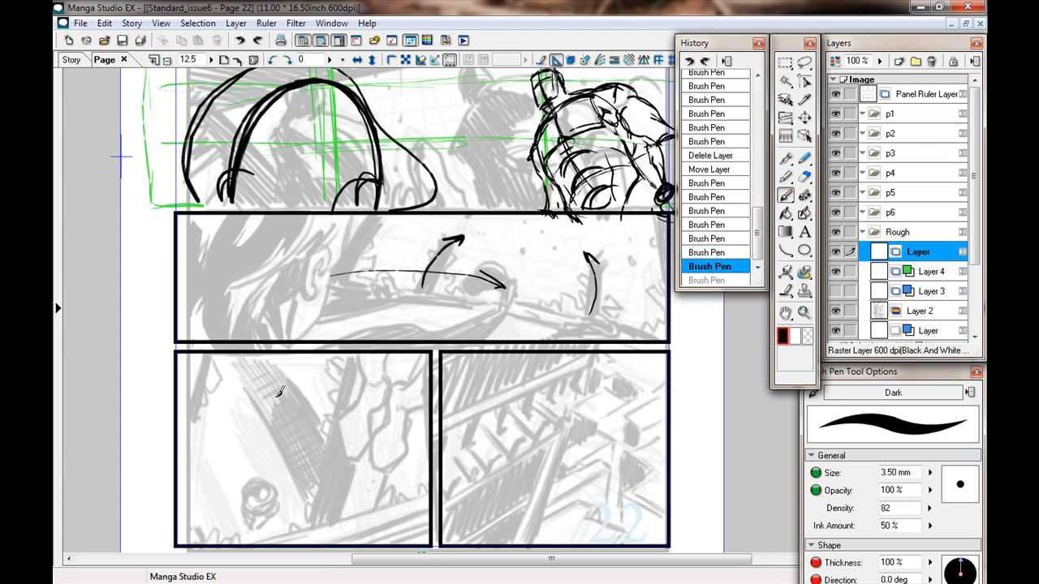
drag(302, 300, 283, 404)
mouse_move(496, 341)
mouse_down()
mouse_move(469, 284)
mouse_move(490, 297)
mouse_move(492, 336)
mouse_up()
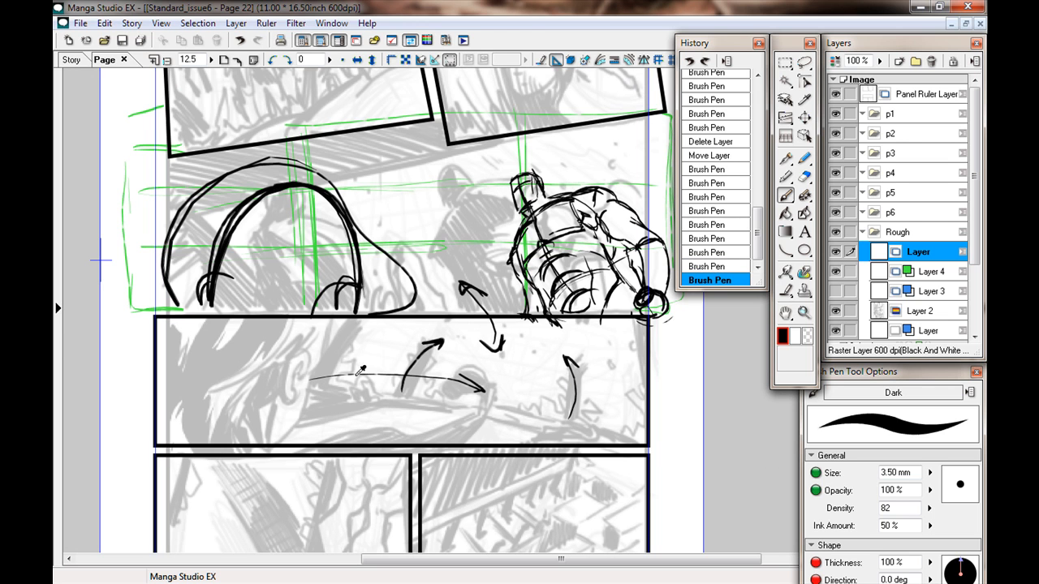
key(ctrl+z)
key(ctrl+z)
key(ctrl+z)
key(ctrl+z)
key(ctrl+z)
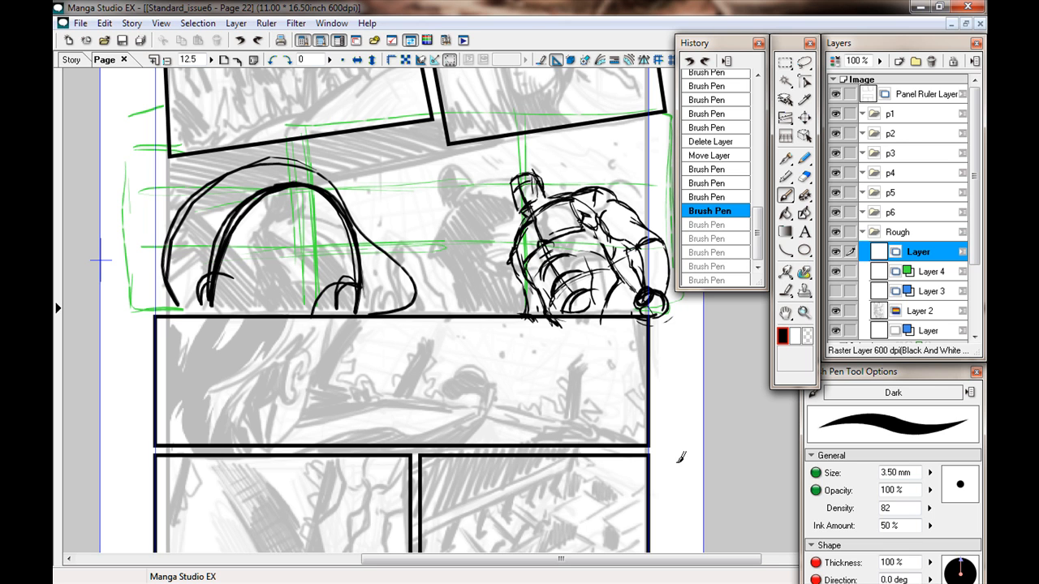
key(ctrl+z)
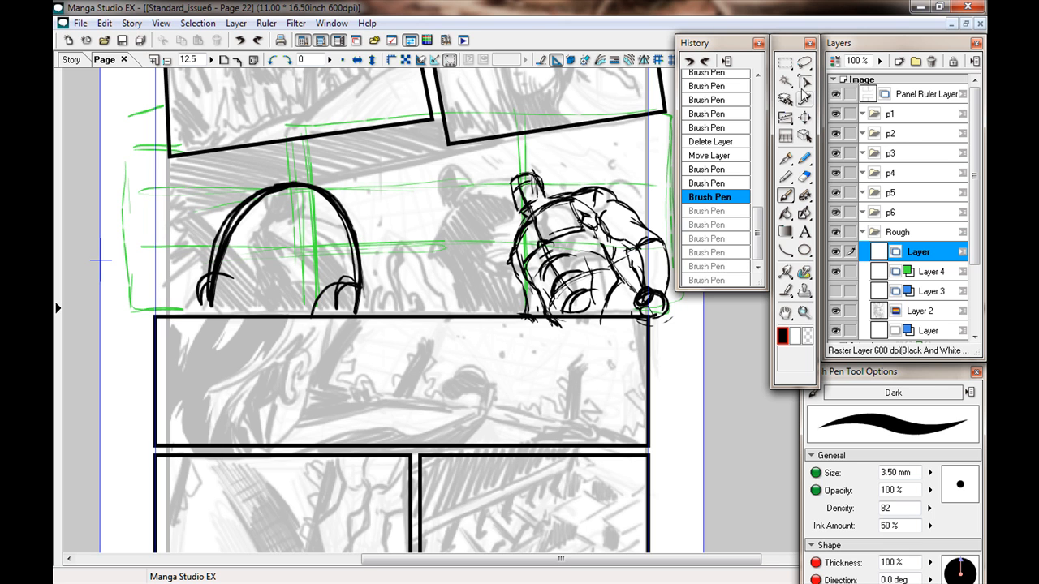
Lasso the arch sketch on the panel's left side, clear it, and remove the selection
click(804, 63)
mouse_move(338, 149)
mouse_down()
mouse_move(203, 191)
mouse_move(284, 158)
mouse_up()
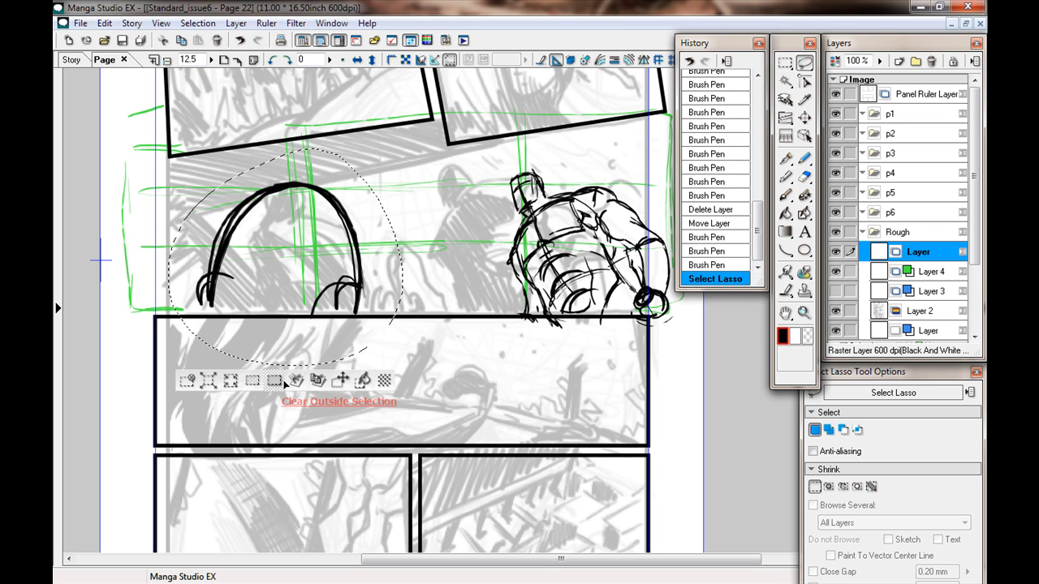
click(191, 382)
click(190, 380)
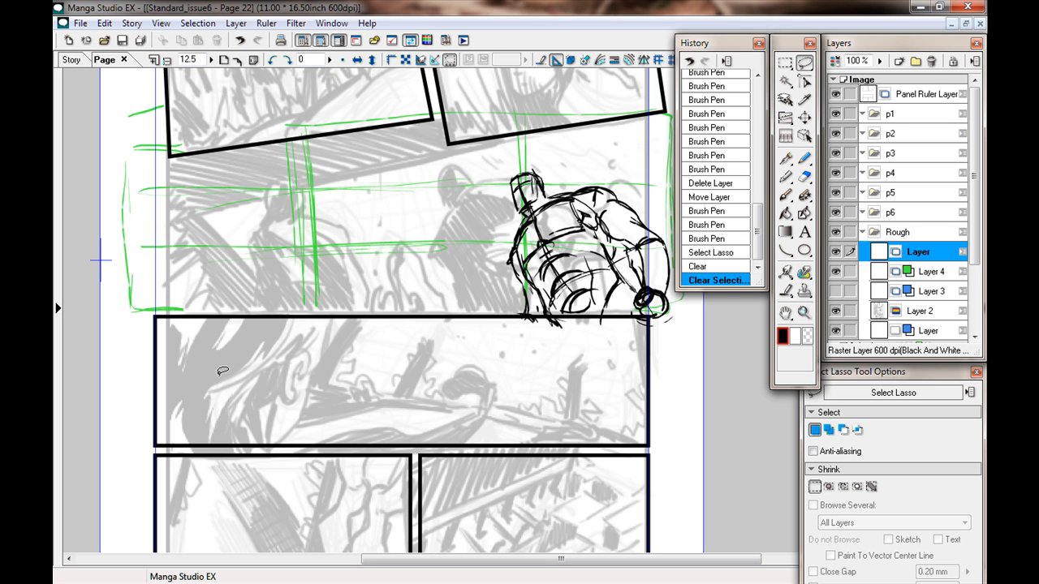
Check the panel without the black figure by toggling its sketch layer's visibility, leaving the layer shown
drag(396, 339, 347, 421)
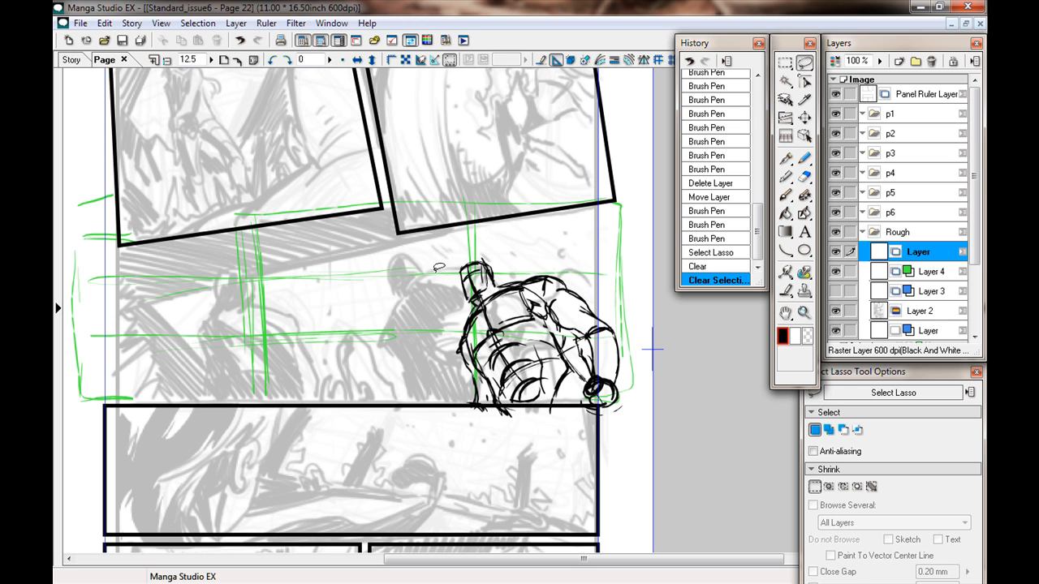
click(836, 252)
click(836, 253)
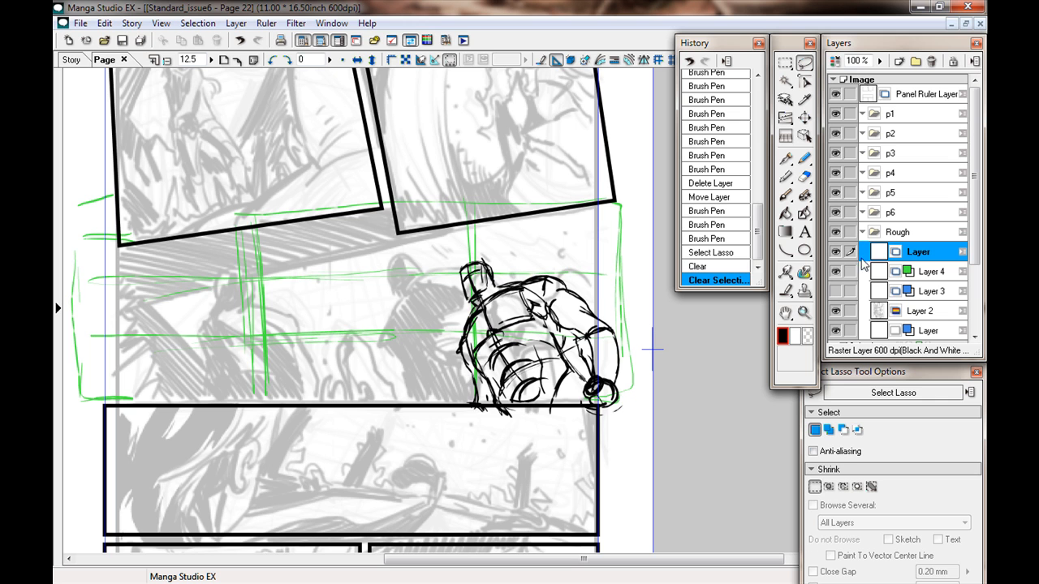
Preview the black figure's sketch layer in its blue layer color, and switch it back to black
click(836, 62)
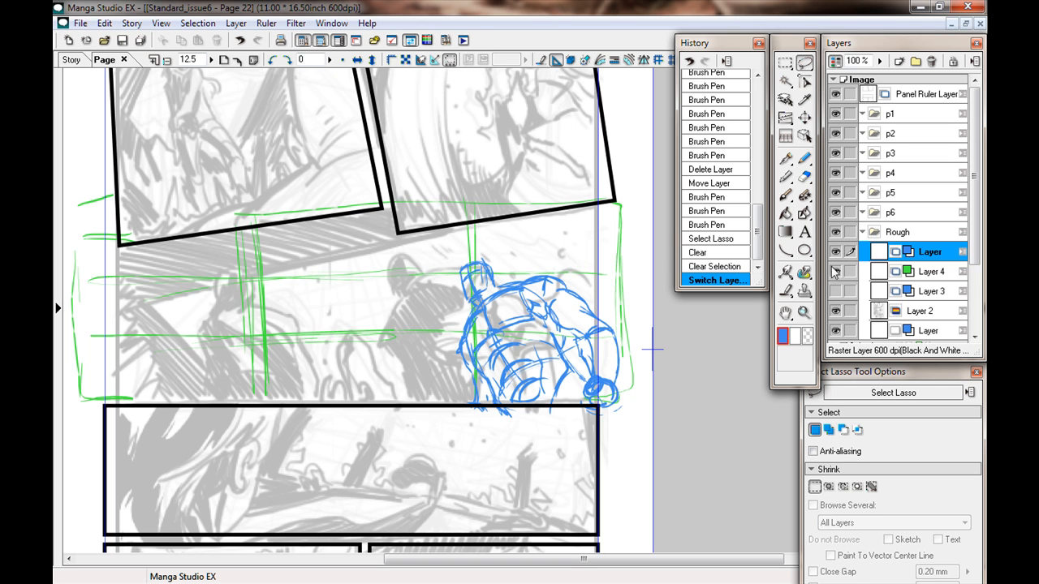
click(834, 61)
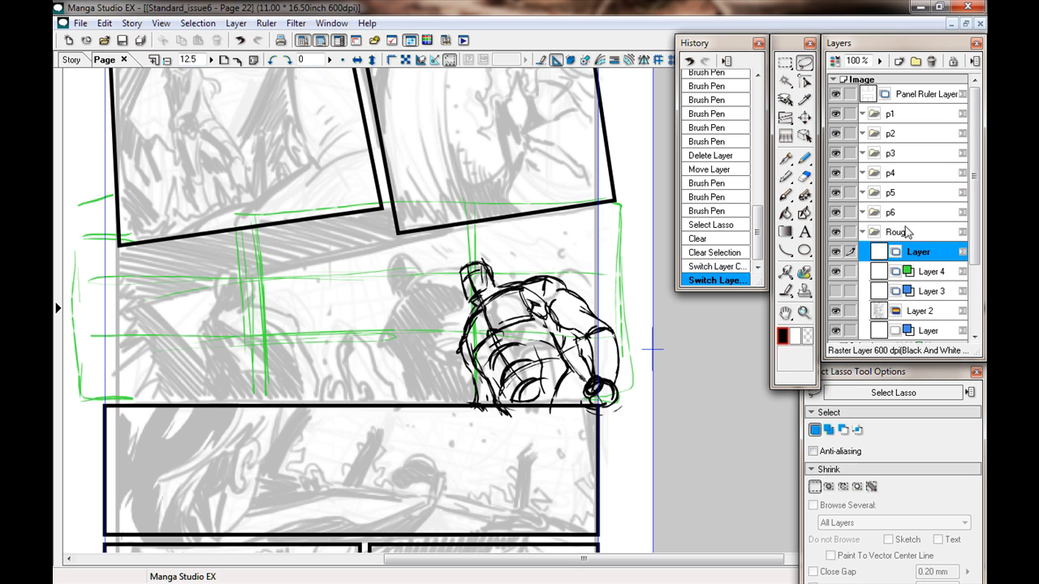
Lower the opacity of the whole Rough folder to 39%
click(884, 232)
click(880, 61)
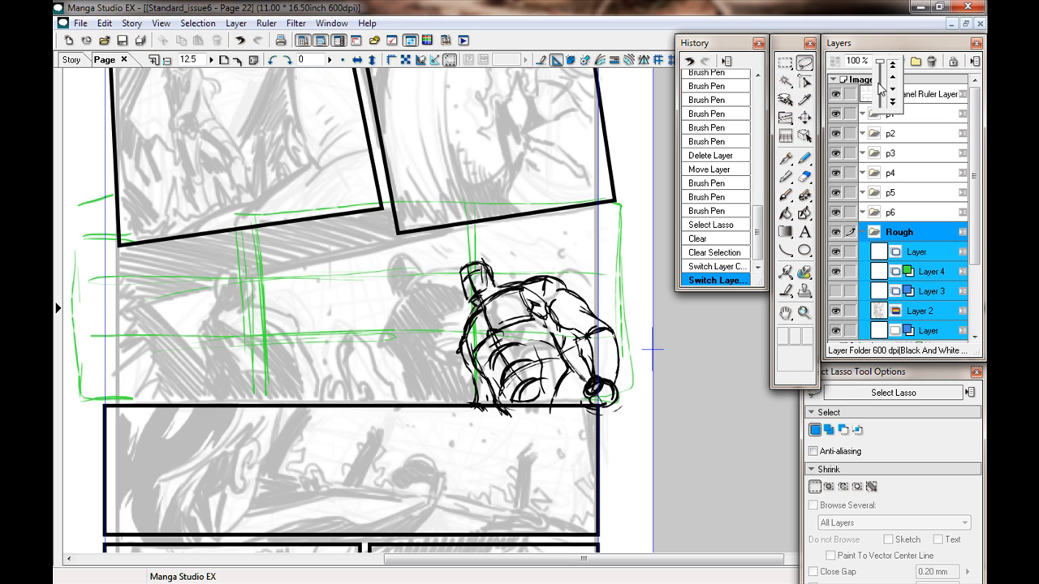
click(880, 85)
click(881, 91)
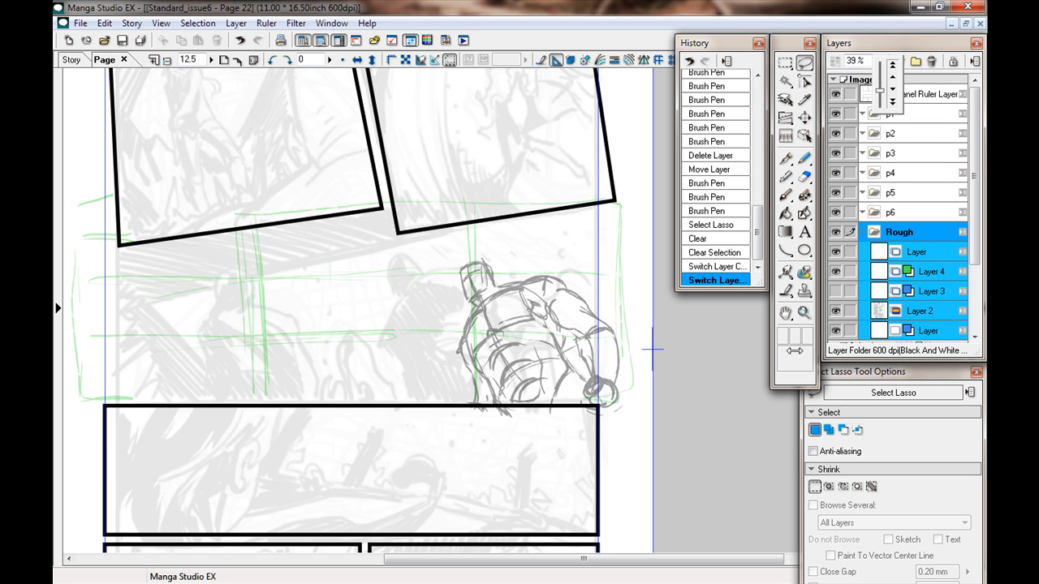
click(934, 116)
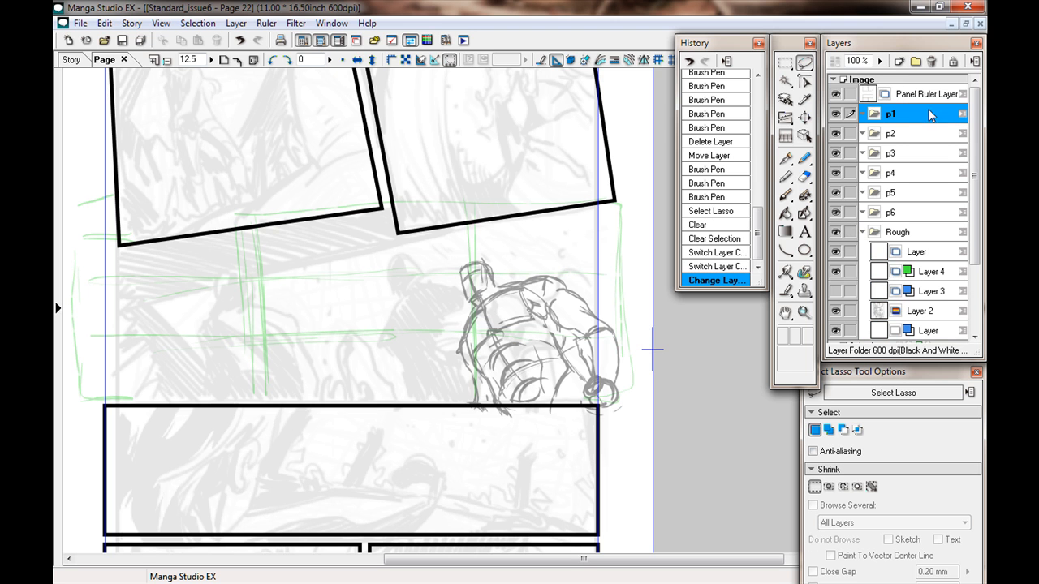
click(898, 63)
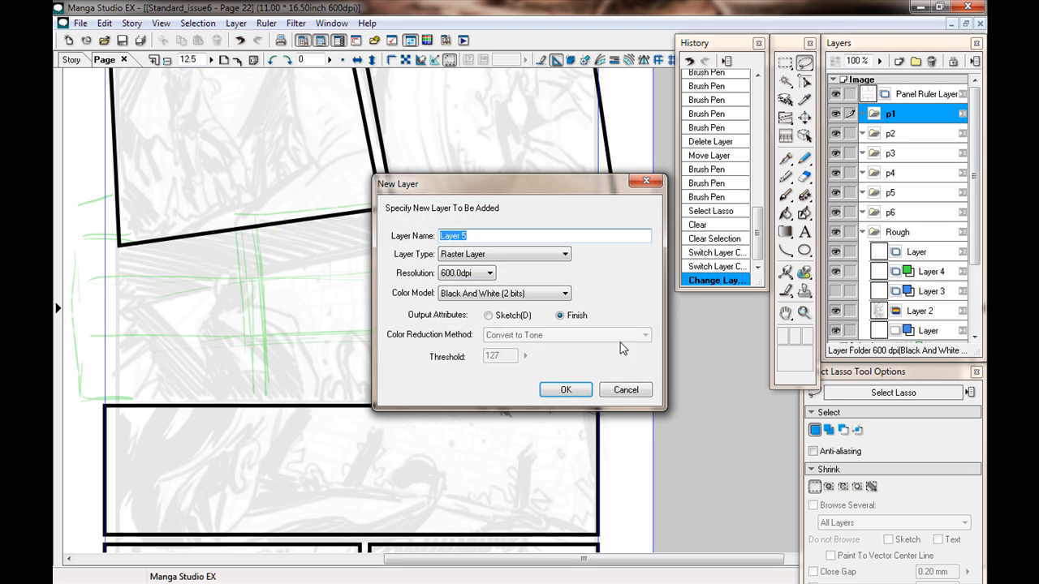
click(615, 392)
Add a 600 dpi black-and-white raster layer with Finish output inside the p3 folder
drag(258, 90, 269, 221)
drag(431, 425, 369, 329)
click(909, 156)
click(899, 62)
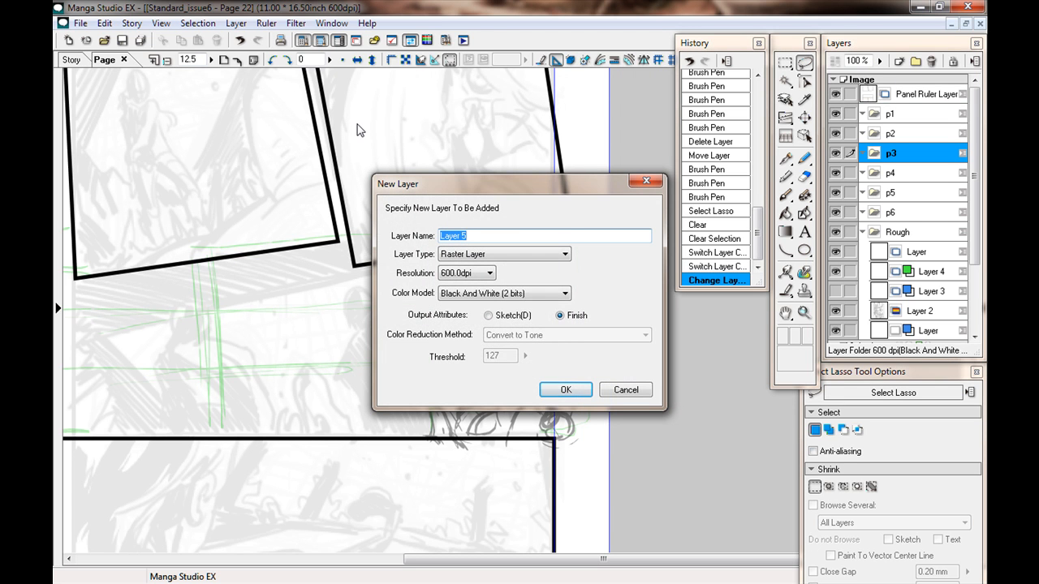
click(566, 390)
Choose the Maru pen and set its size to 1.30 mm
click(787, 160)
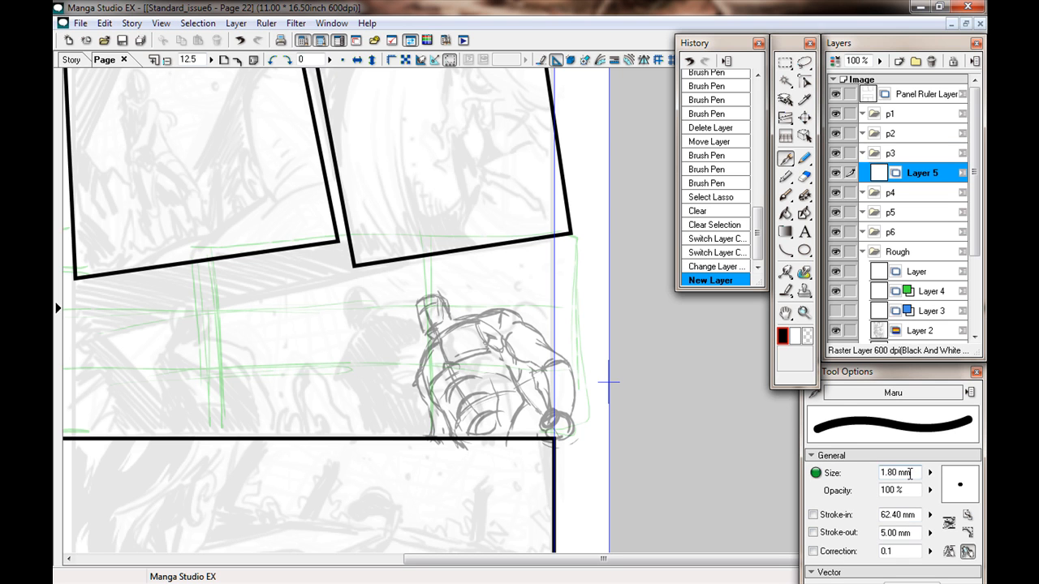
key(bracketleft)
key(bracketleft)
key(bracketleft)
key(bracketleft)
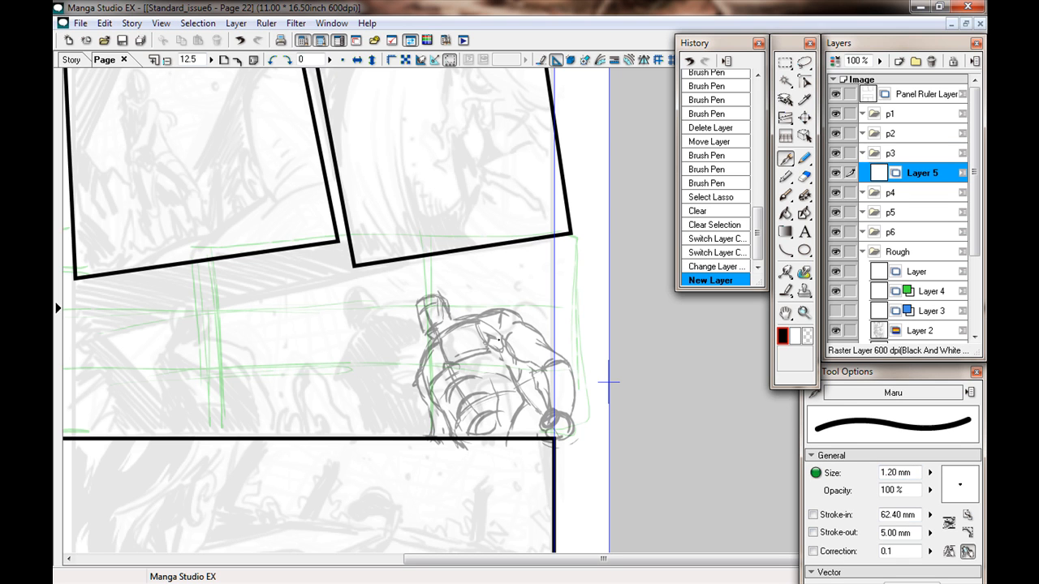
key(bracketright)
key(bracketright)
key(bracketright)
Zoom out to the full page and save the page file
drag(241, 439, 320, 415)
key(ctrl+minus)
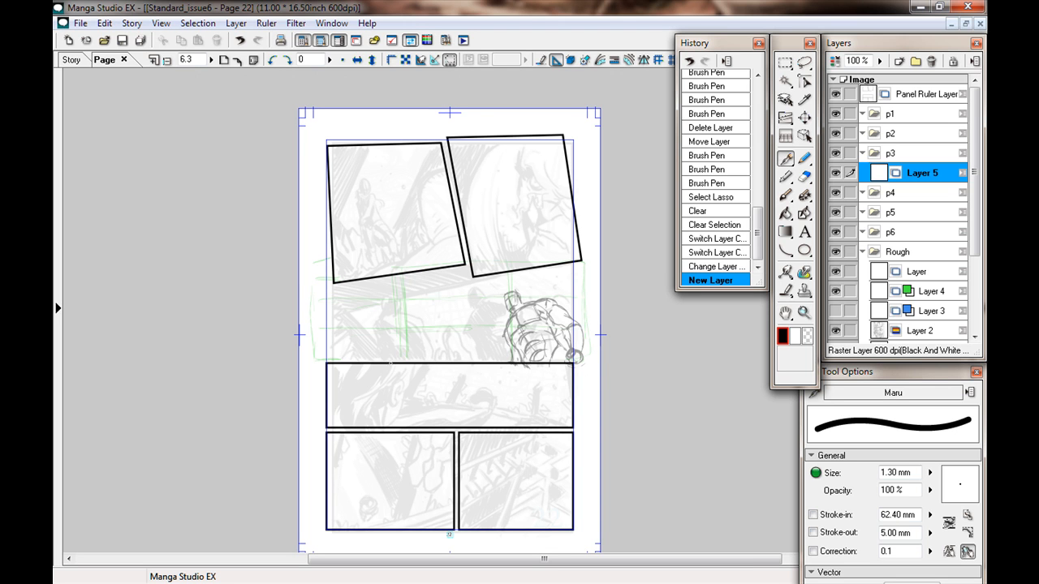
key(ctrl+s)
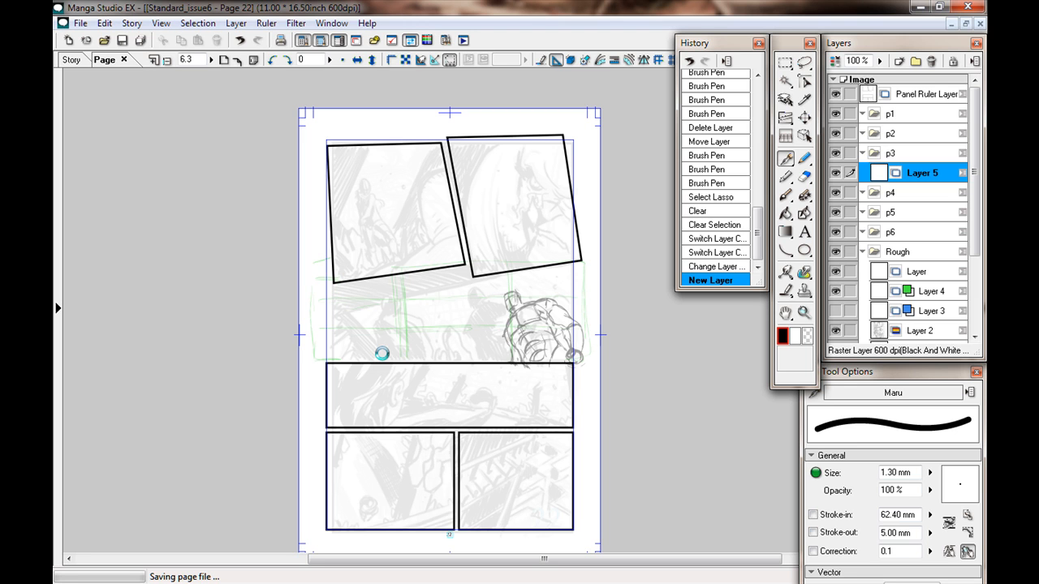